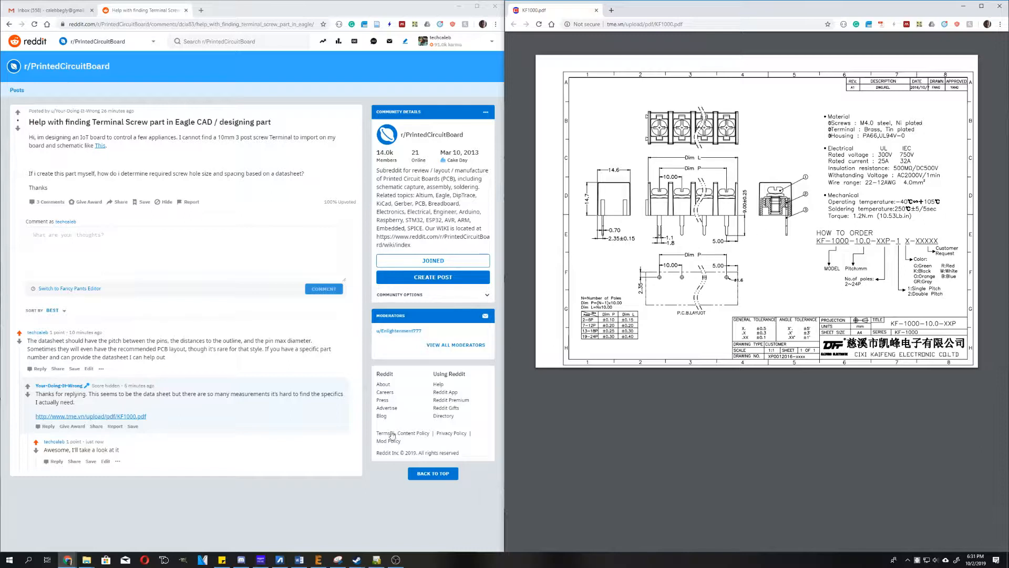
- Switch to EAGLE and create a new, empty library
left_click(320, 563)
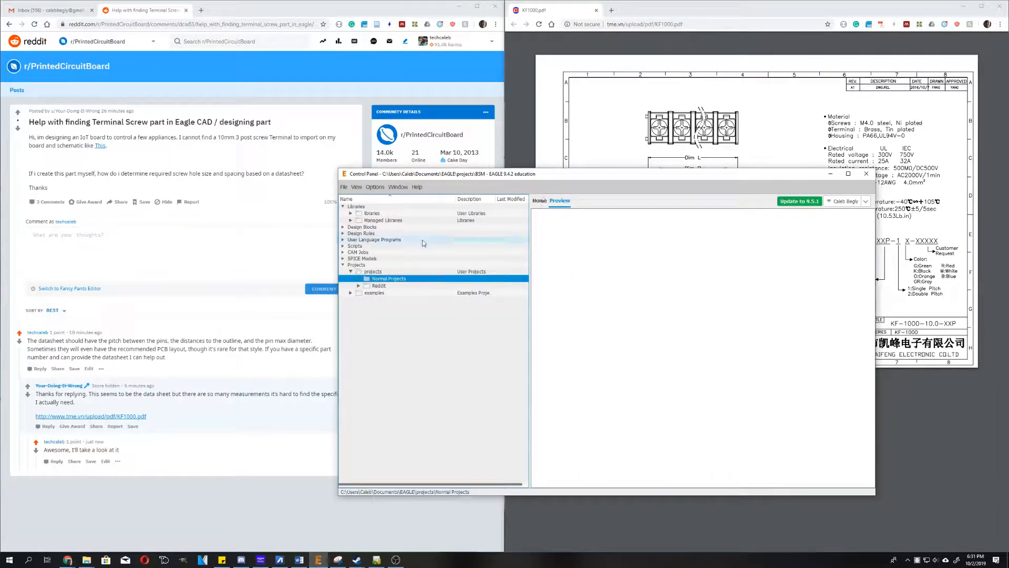
right_click(364, 217)
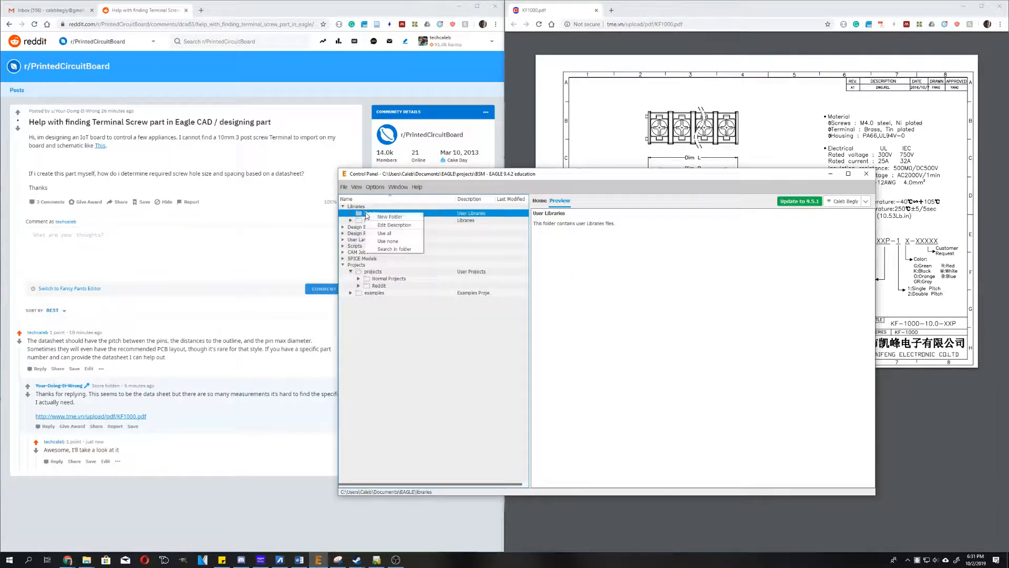
left_click(351, 213)
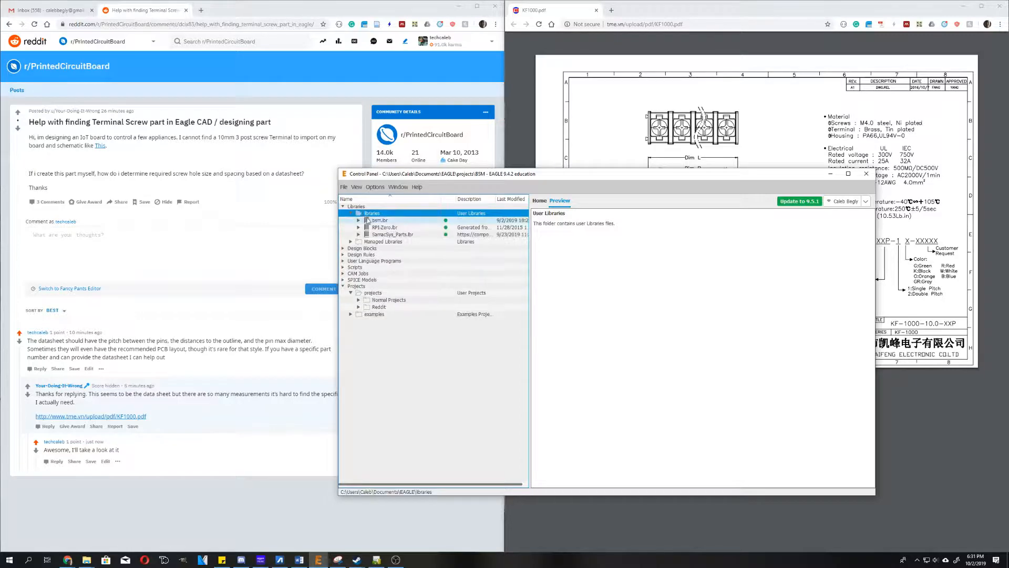
left_click(344, 187)
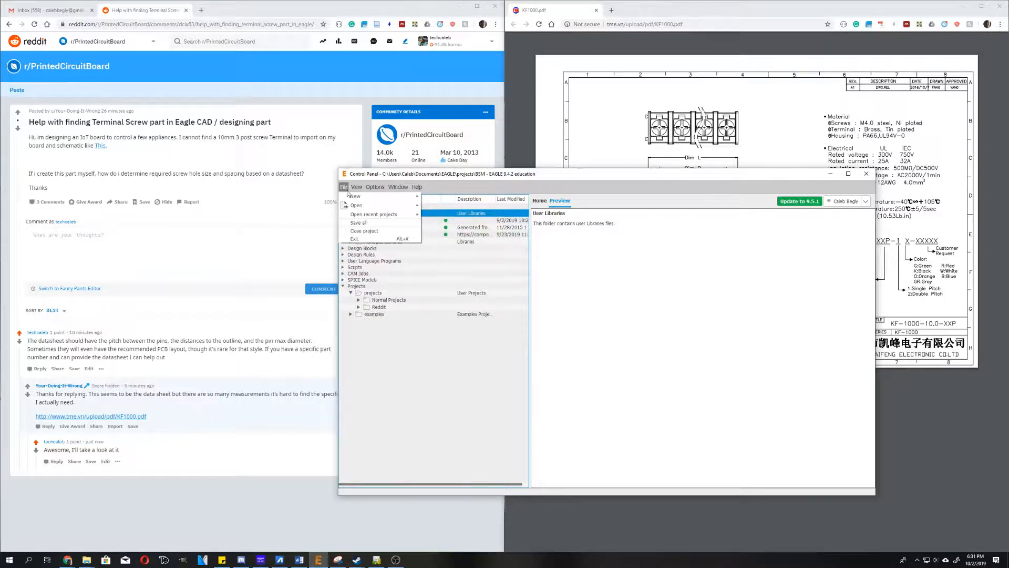
mouse_move(395, 200)
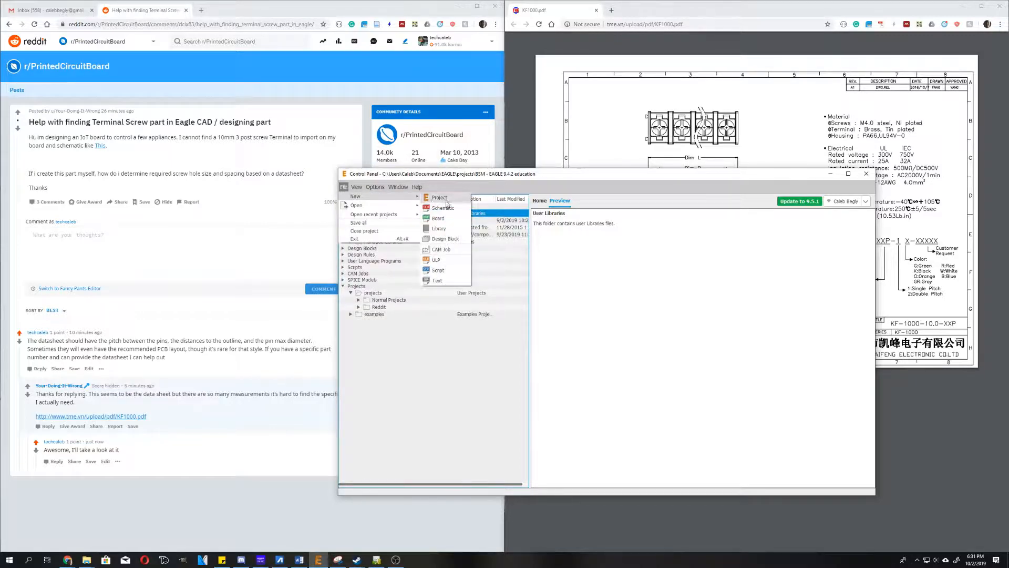
left_click(444, 228)
left_click_drag(601, 132, 582, 120)
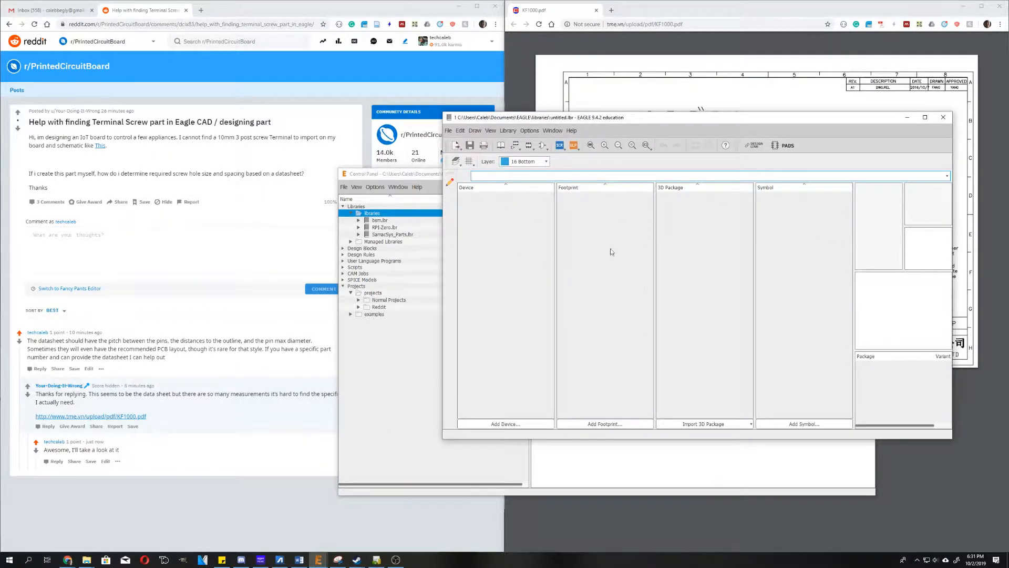
- Add a new footprint named 3POST10MM to the library
left_click(603, 209)
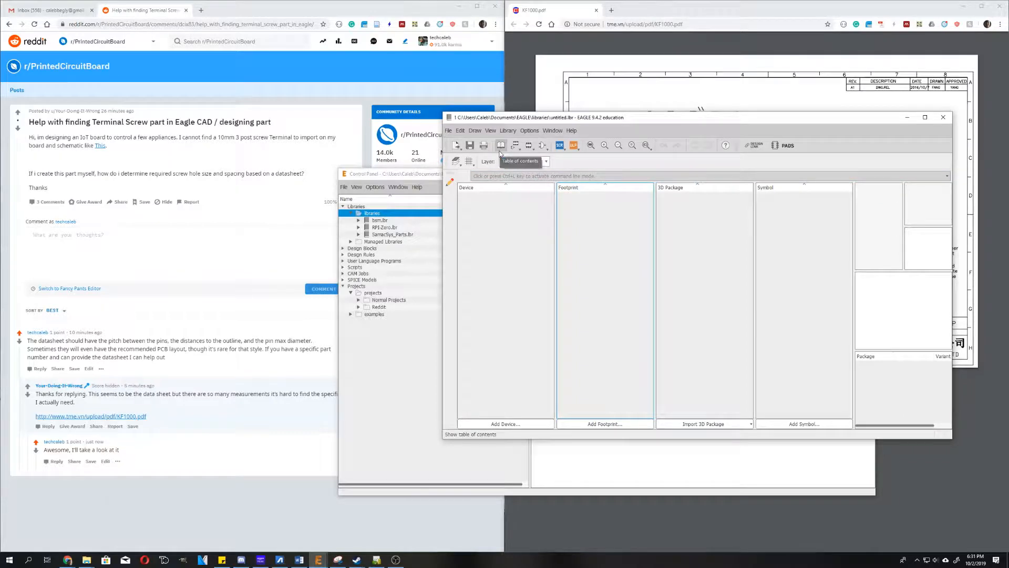
left_click(601, 424)
left_click(566, 427)
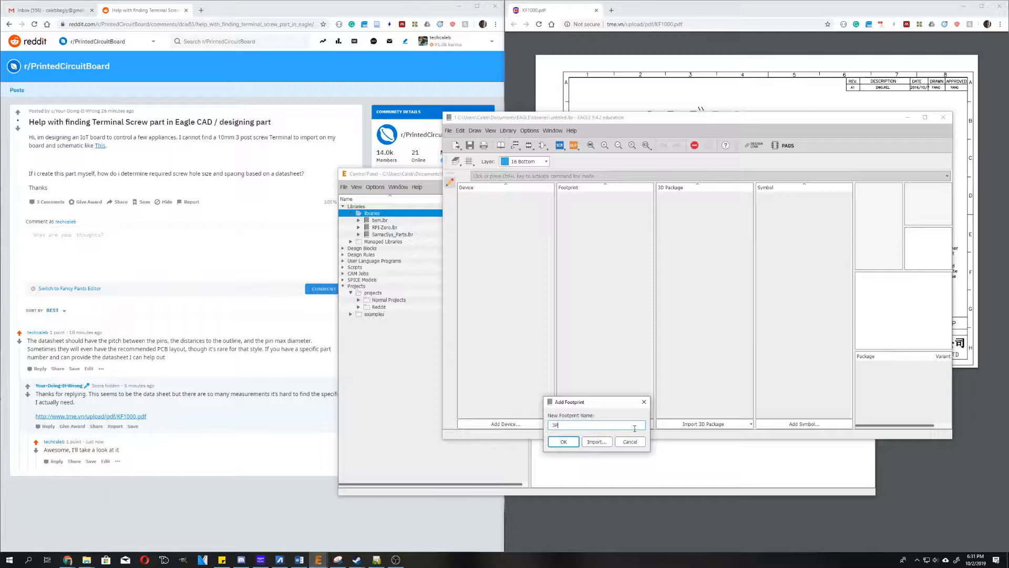
type("3POST10MM")
left_click(564, 441)
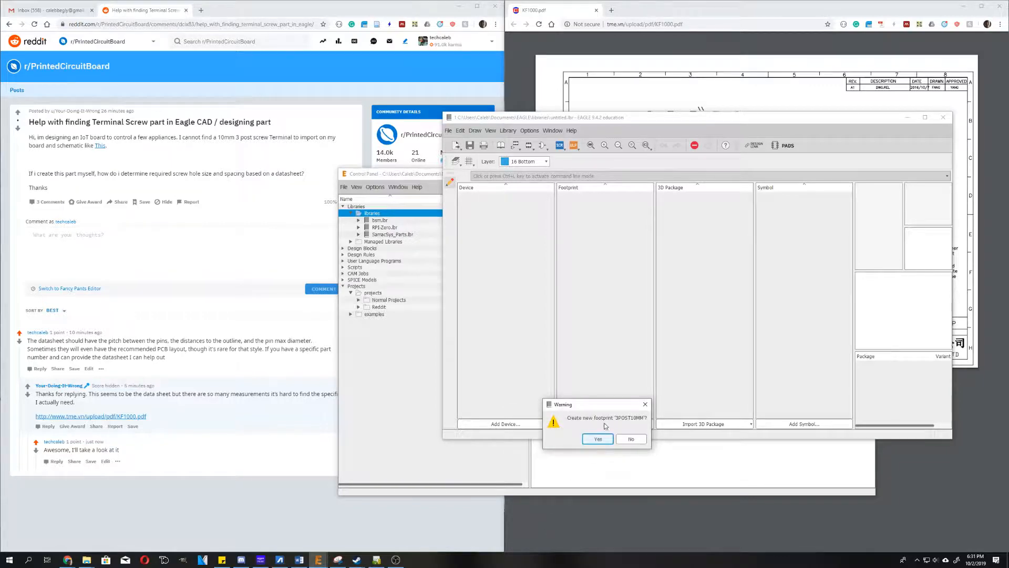
left_click(599, 439)
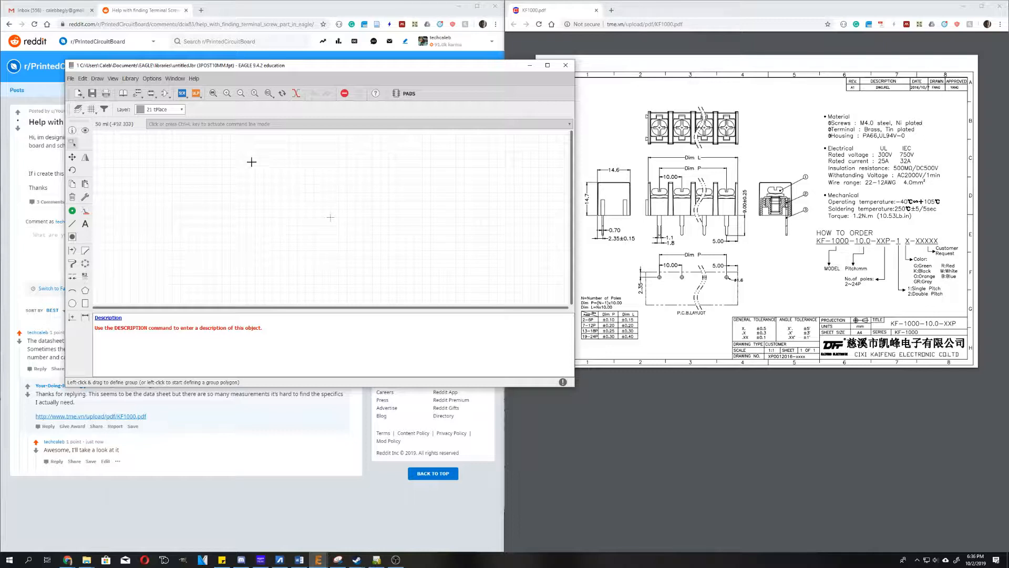
- Set the footprint grid to millimetres with a size of 1 mm and an alternate size of 0.1 mm
left_click(73, 211)
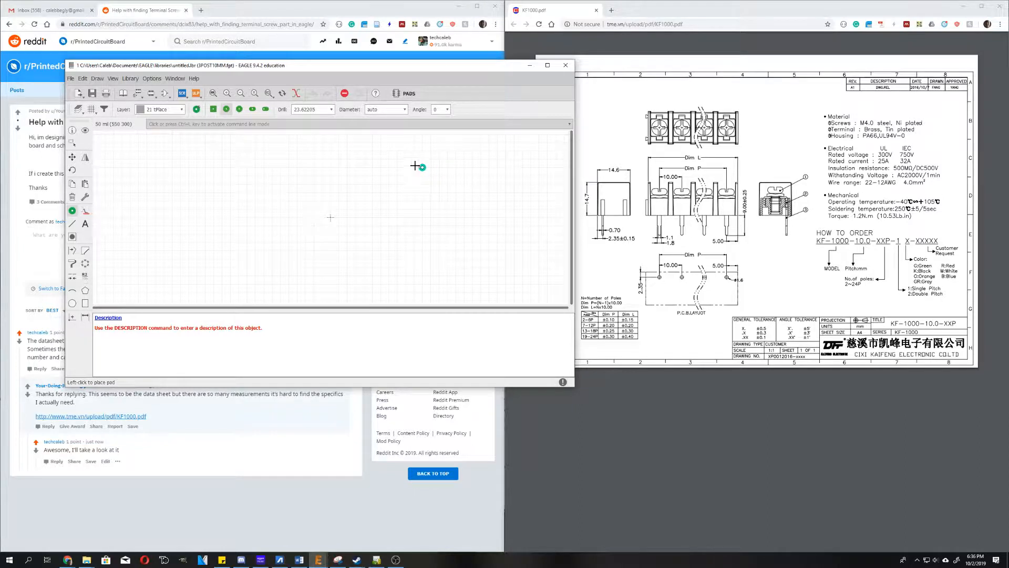
left_click(92, 110)
left_click(120, 107)
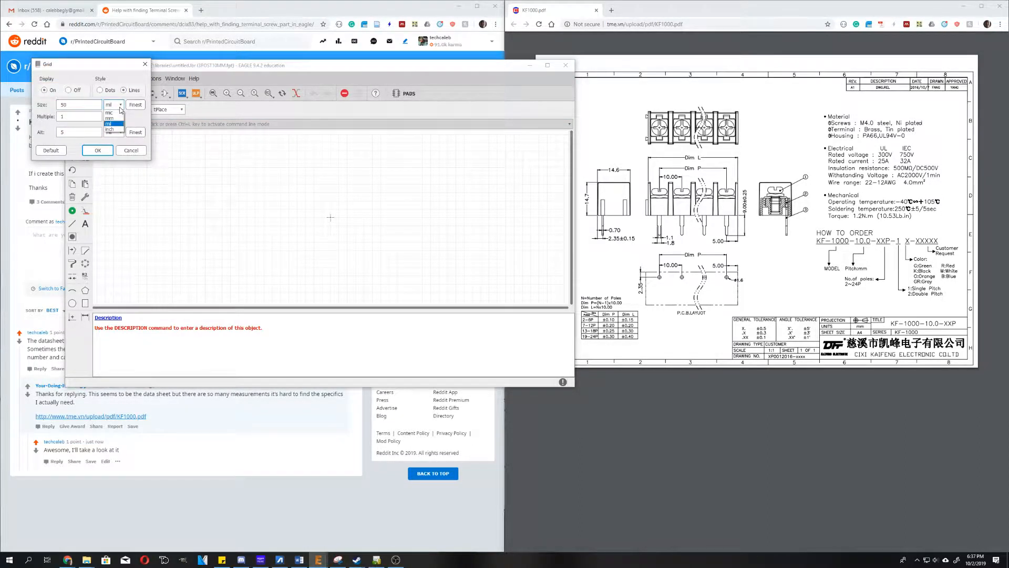
left_click(115, 119)
left_click(119, 133)
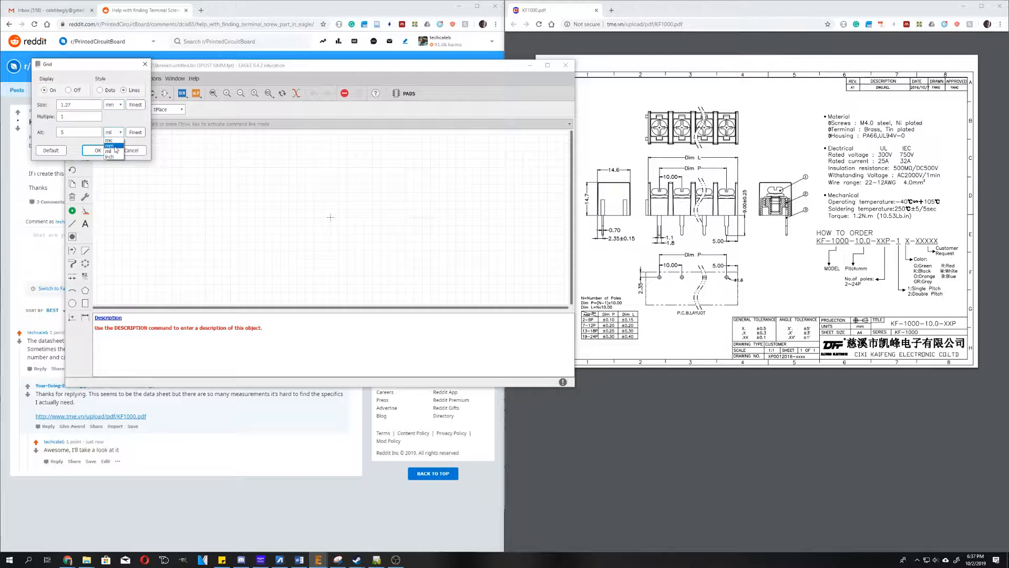
left_click(112, 145)
left_click_drag(73, 104, 56, 132)
type("1")
type("0.")
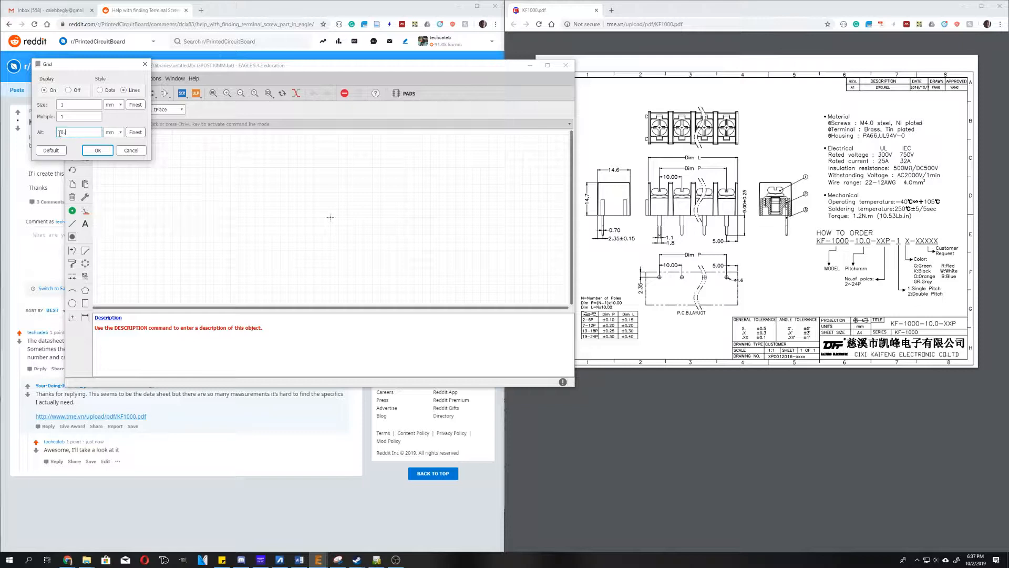
left_click(97, 150)
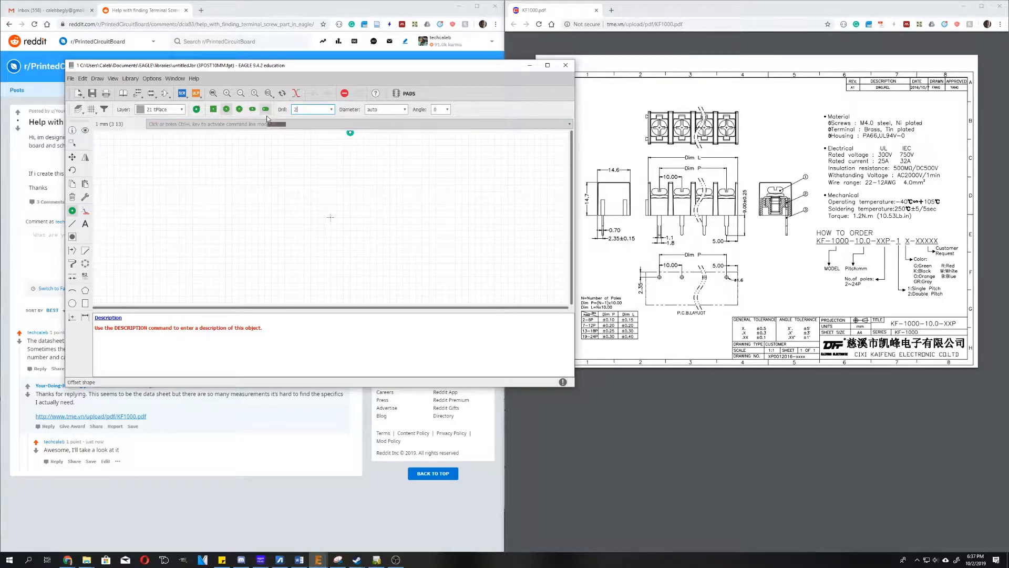
- Place a round pad with a 2 mm drill and 8 mm diameter at the footprint's origin
type("2")
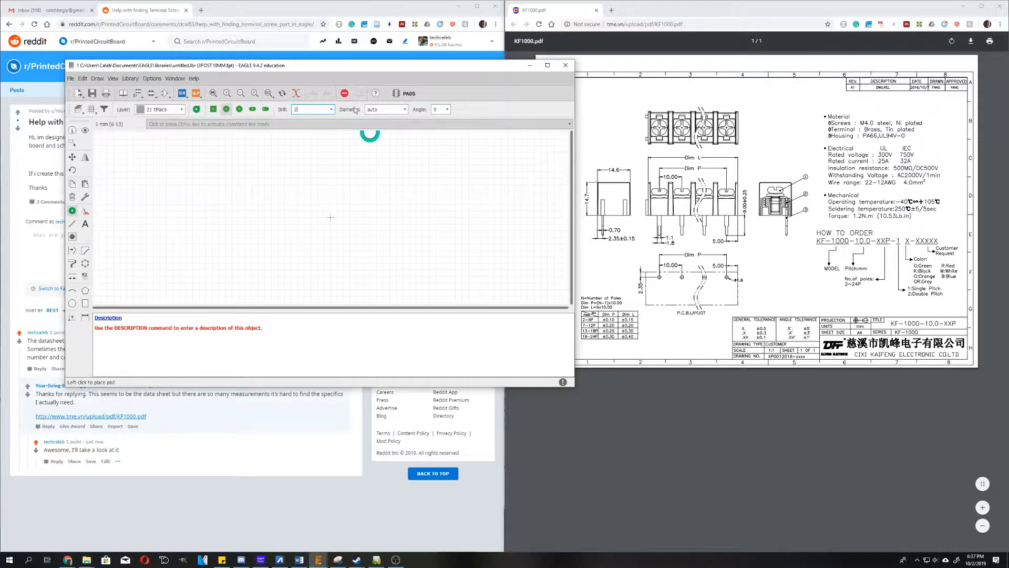
left_click_drag(383, 110, 368, 109)
type("8")
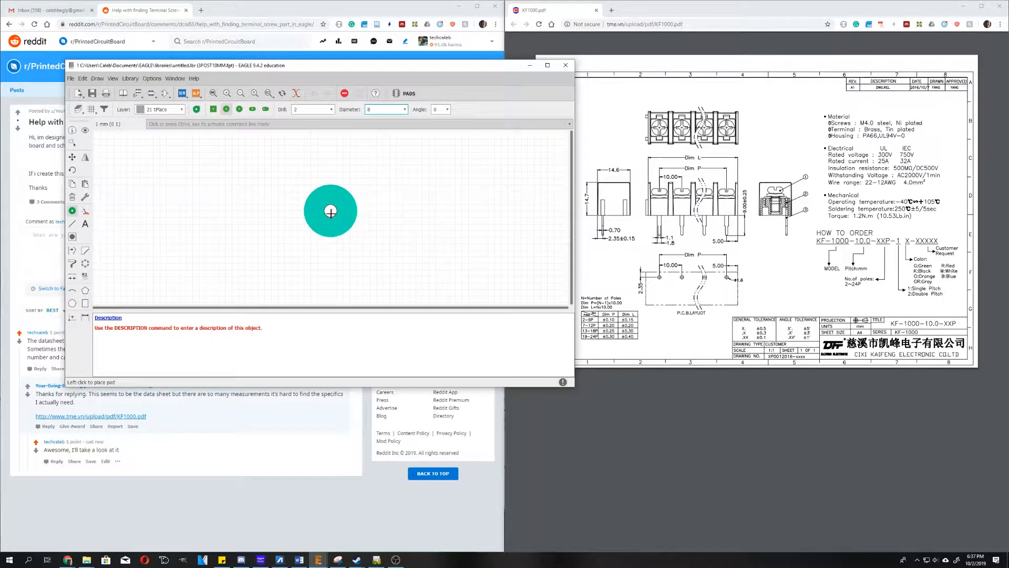
left_click(330, 217)
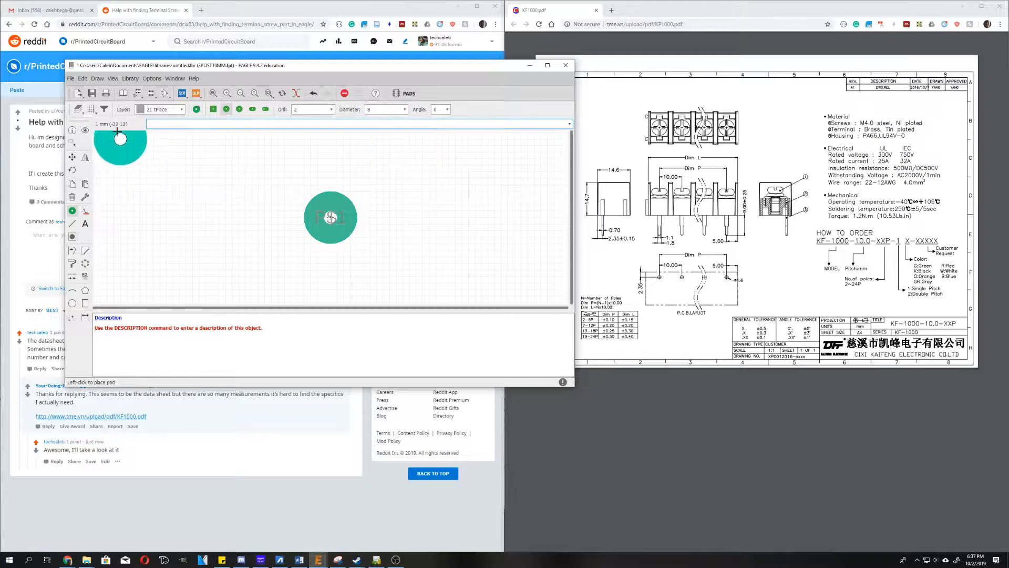
- Set the grid size to 10 mm and place two more pads in a row beside the first, 10 mm apart
left_click(92, 110)
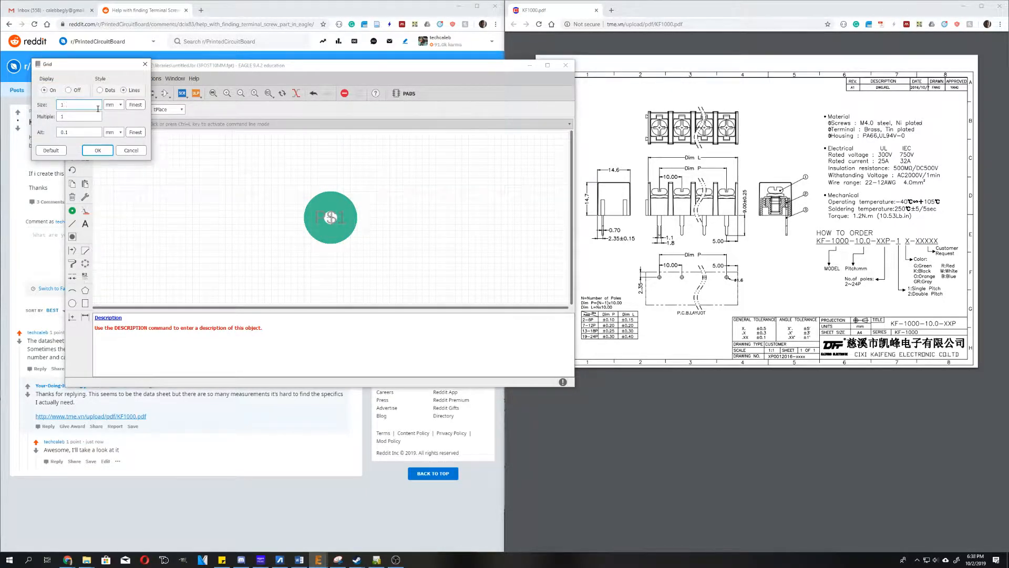
type("10")
left_click(98, 150)
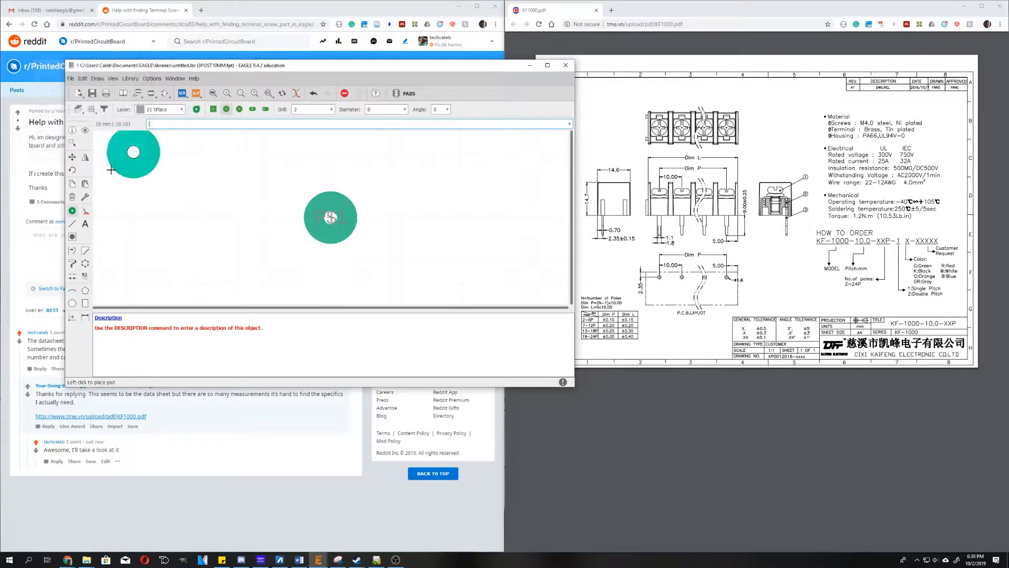
left_click(395, 218)
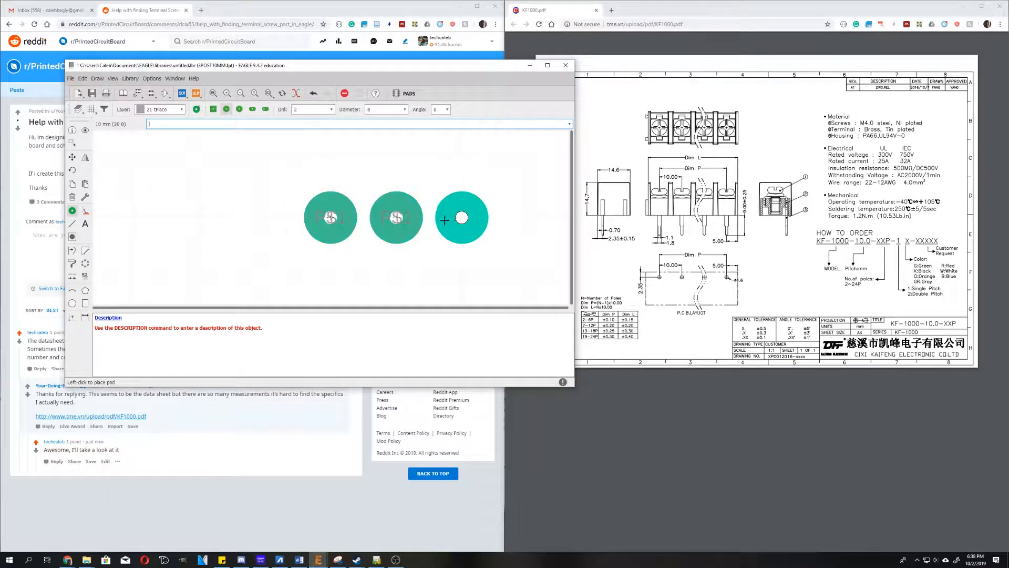
left_click(462, 218)
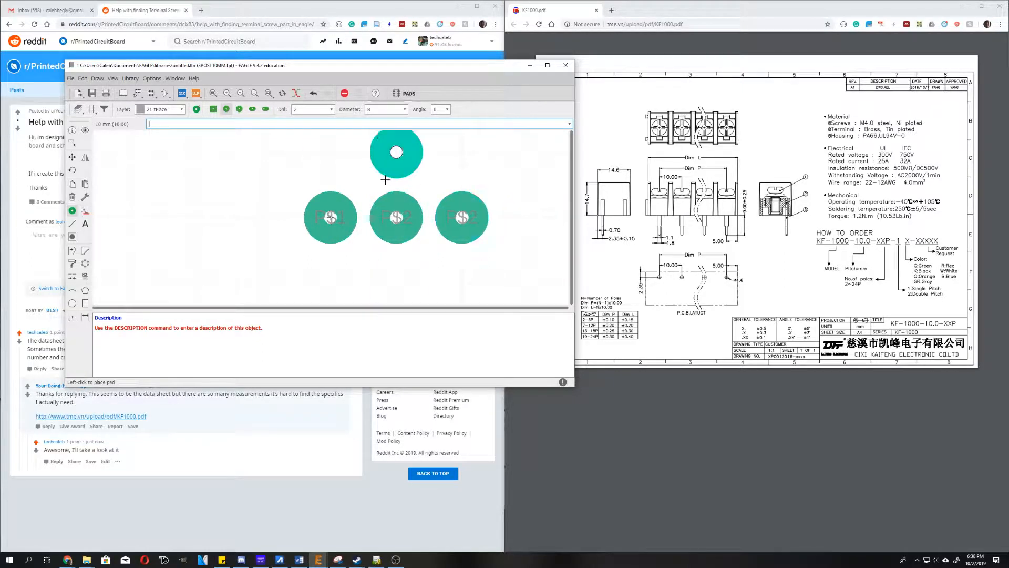
key("Escape")
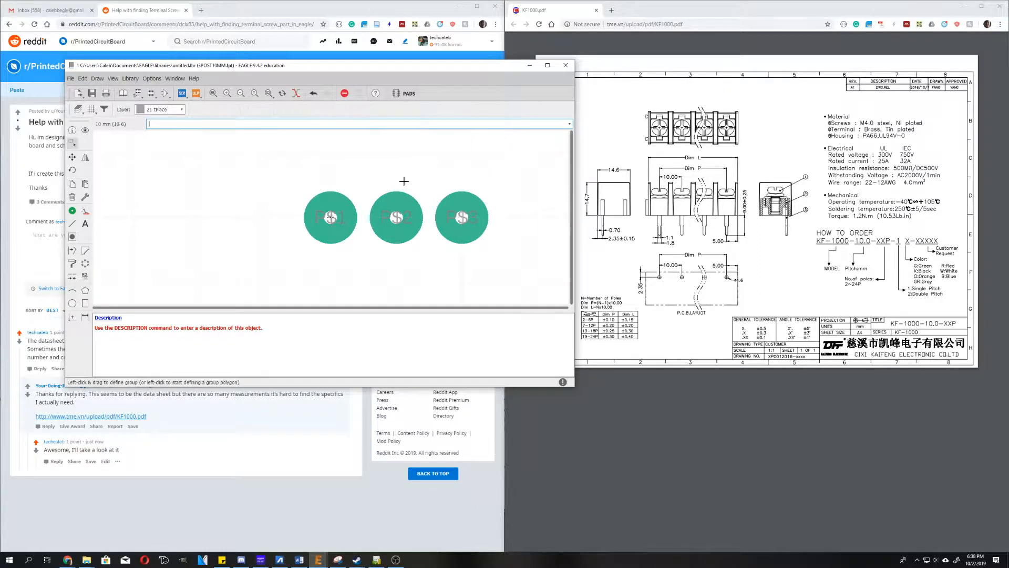
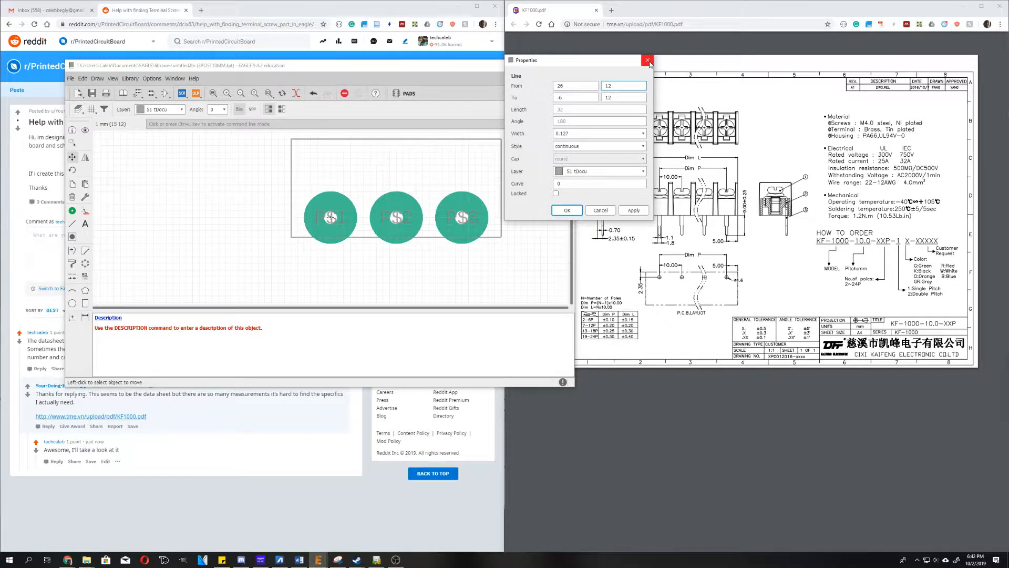
- Close the outline line's properties and save the library as reddit.lbr in the EAGLE libraries folder
left_click(648, 60)
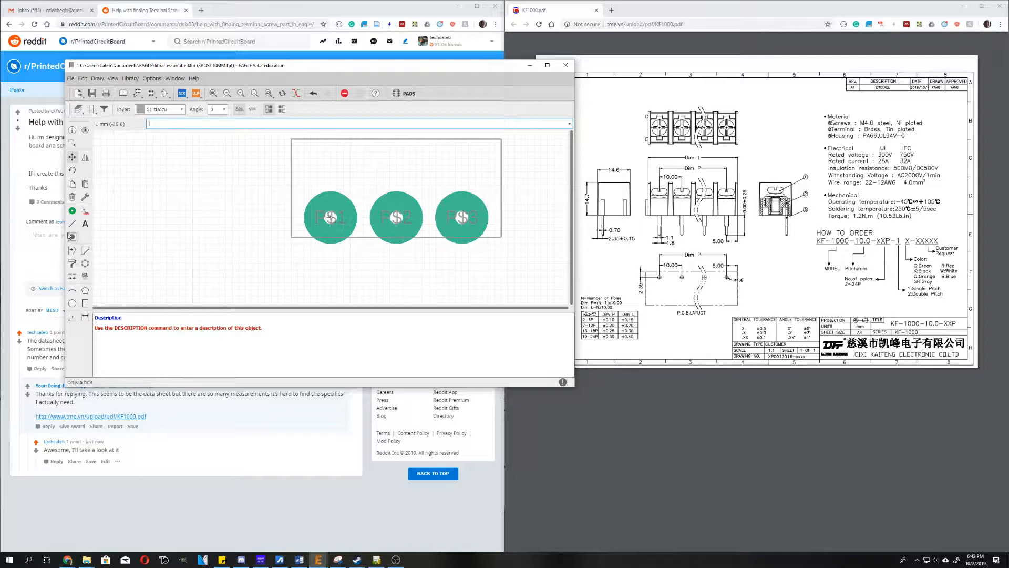
key("ctrl+s")
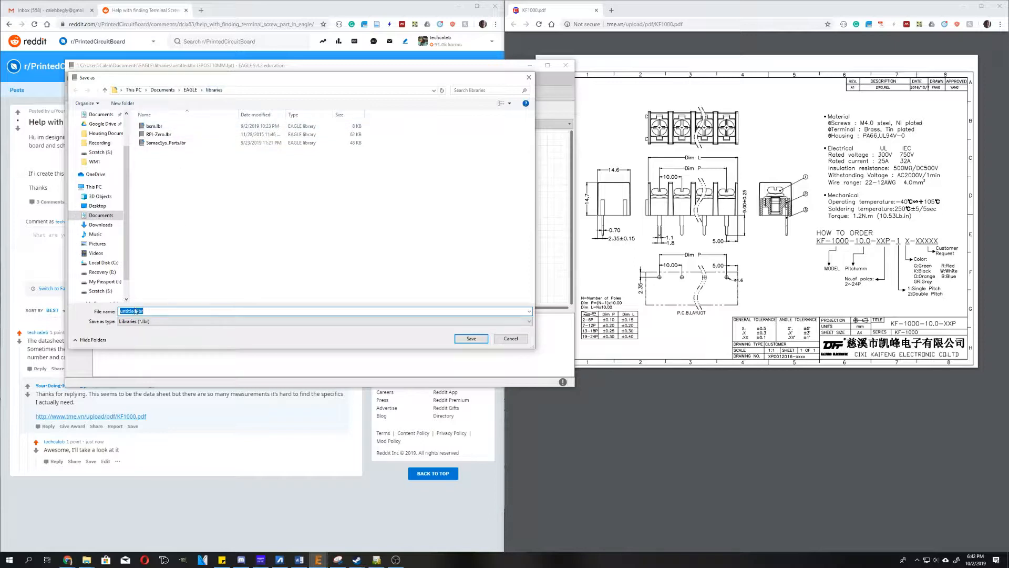
left_click_drag(135, 311, 120, 310)
type("redd")
left_click(466, 341)
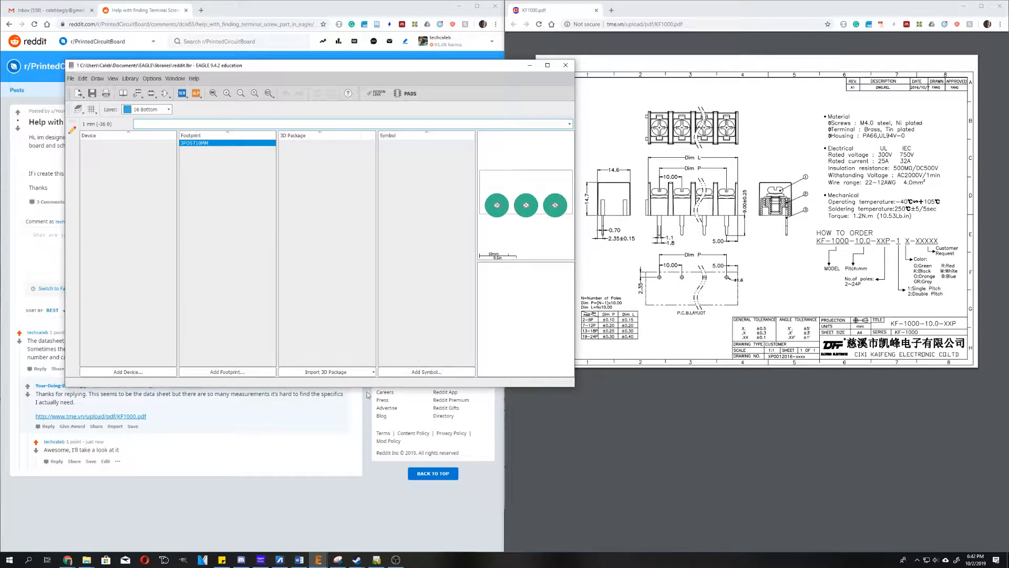
- Reopen the 3POST10MM footprint and rename its three pads 1, 2 and 3 in order along the row
double_click(210, 144)
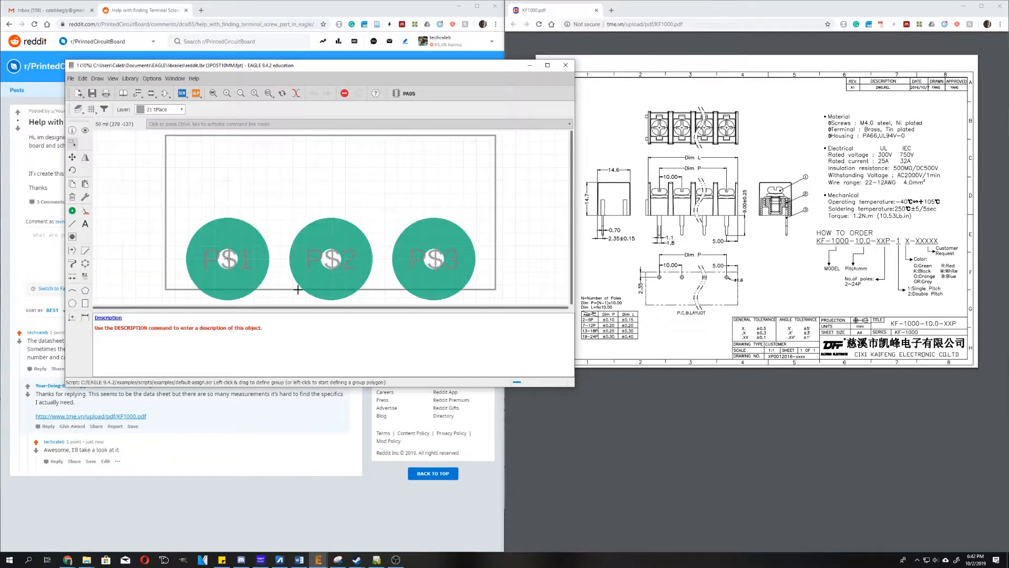
left_click(87, 280)
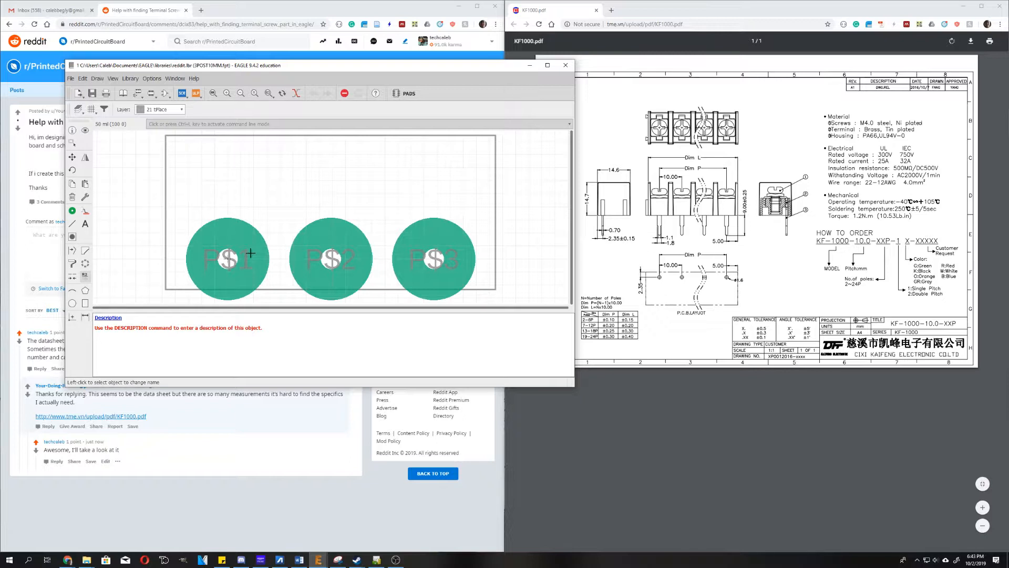
left_click(228, 261)
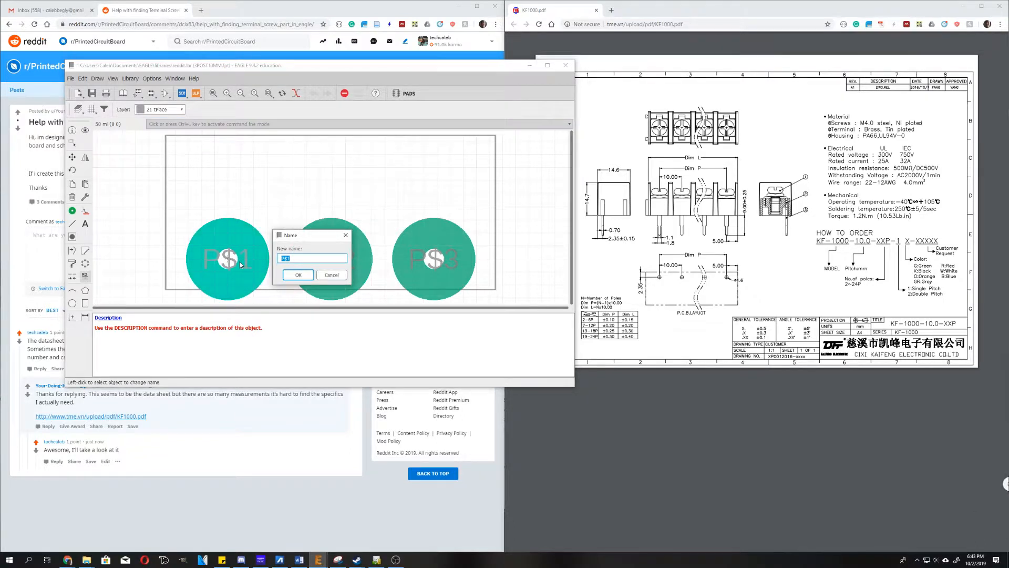
type("1")
left_click(298, 275)
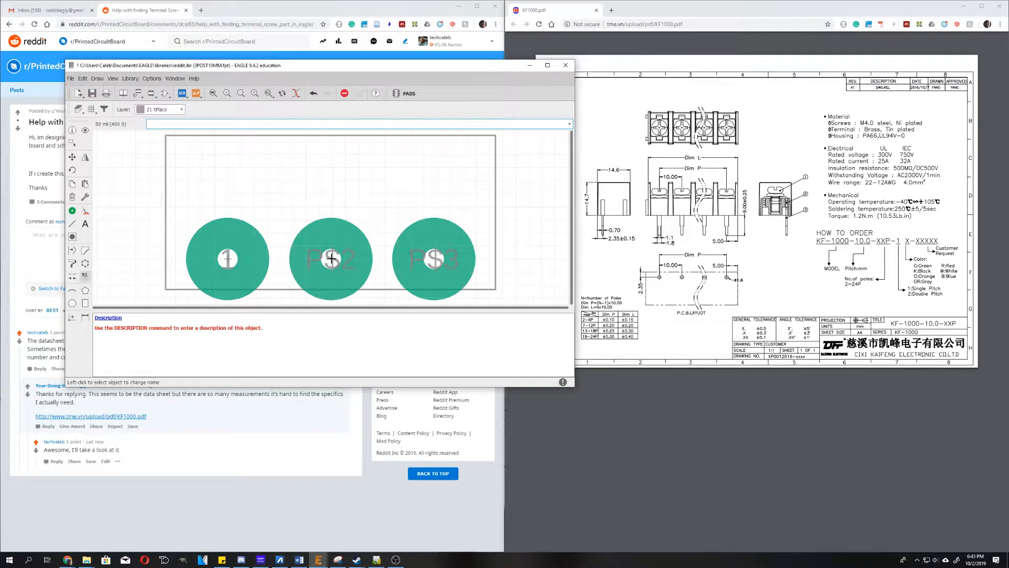
left_click(332, 258)
type("2")
left_click(402, 273)
left_click(423, 259)
type("3")
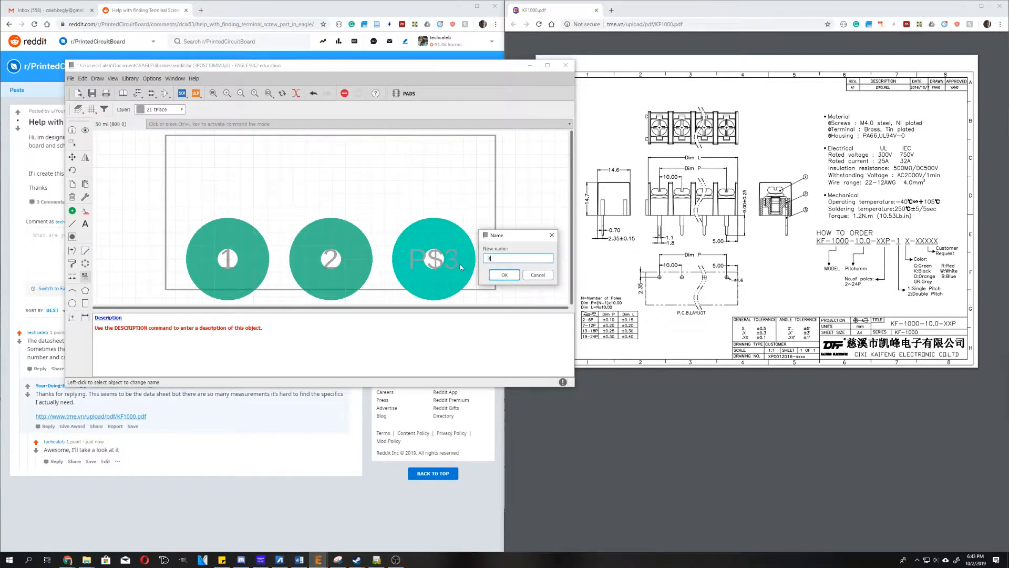
left_click(499, 275)
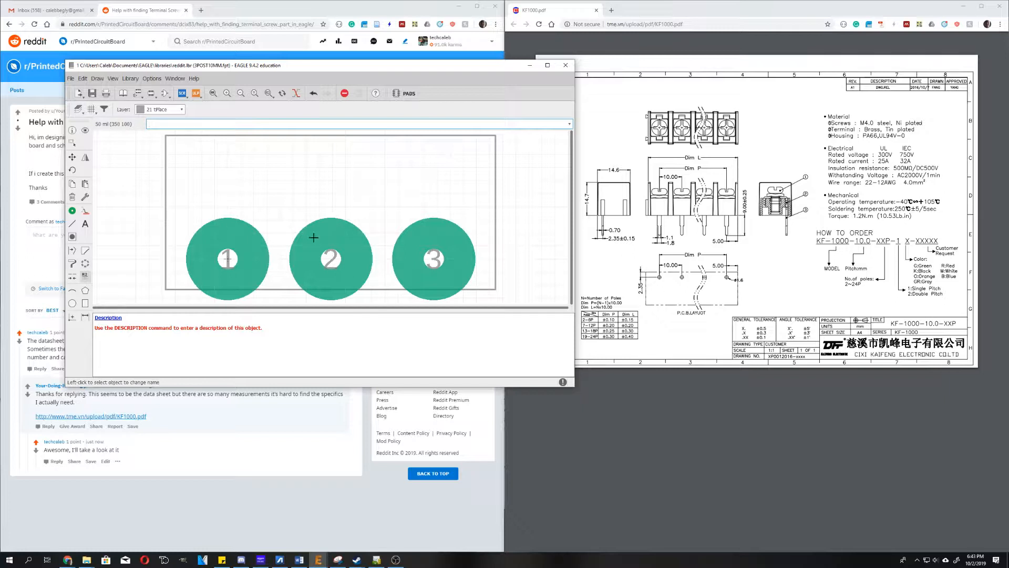
- Return to the library overview and create a new symbol named 3PIN
left_click(124, 95)
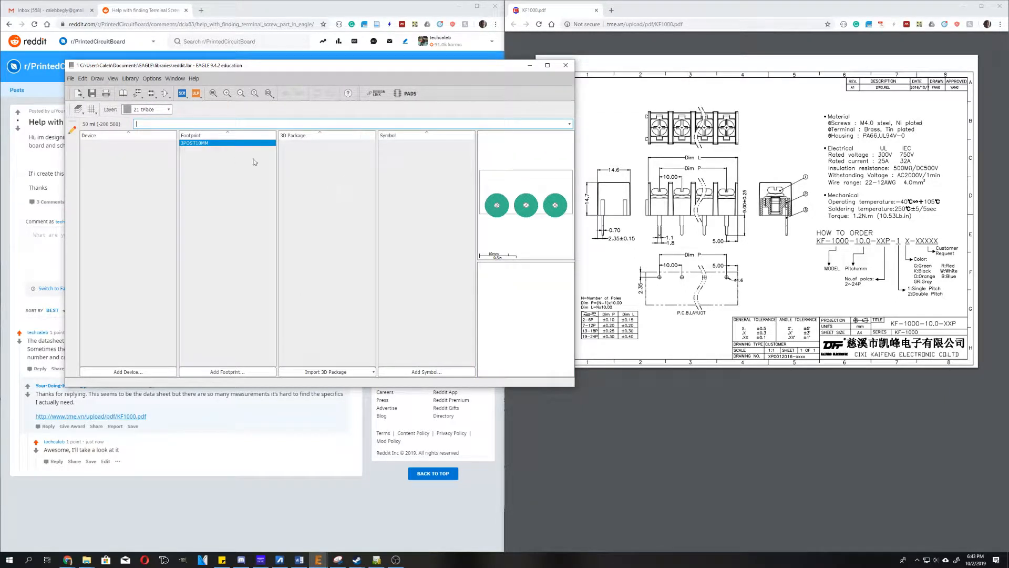
left_click(402, 155)
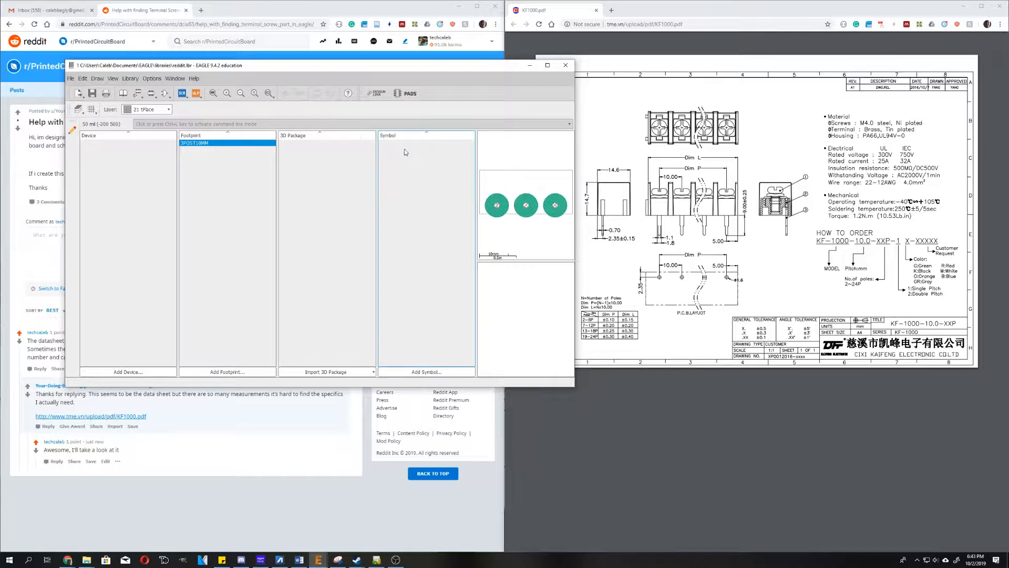
left_click(427, 372)
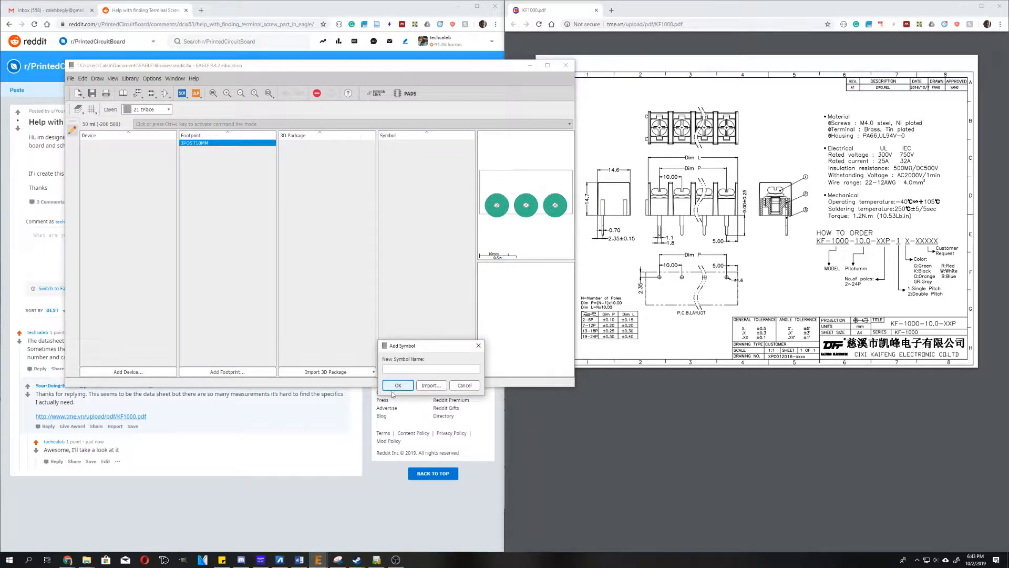
left_click(397, 368)
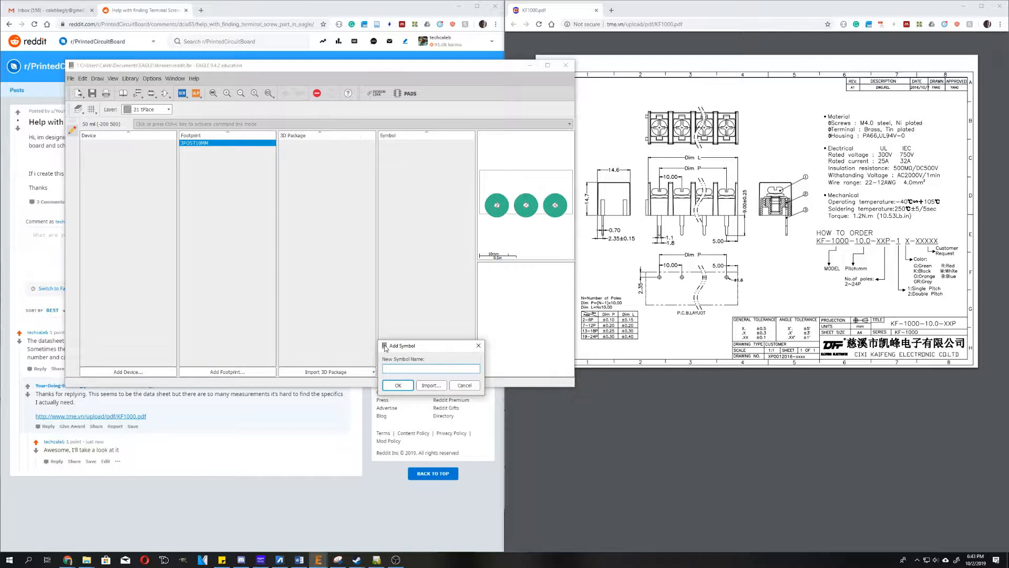
key("Return")
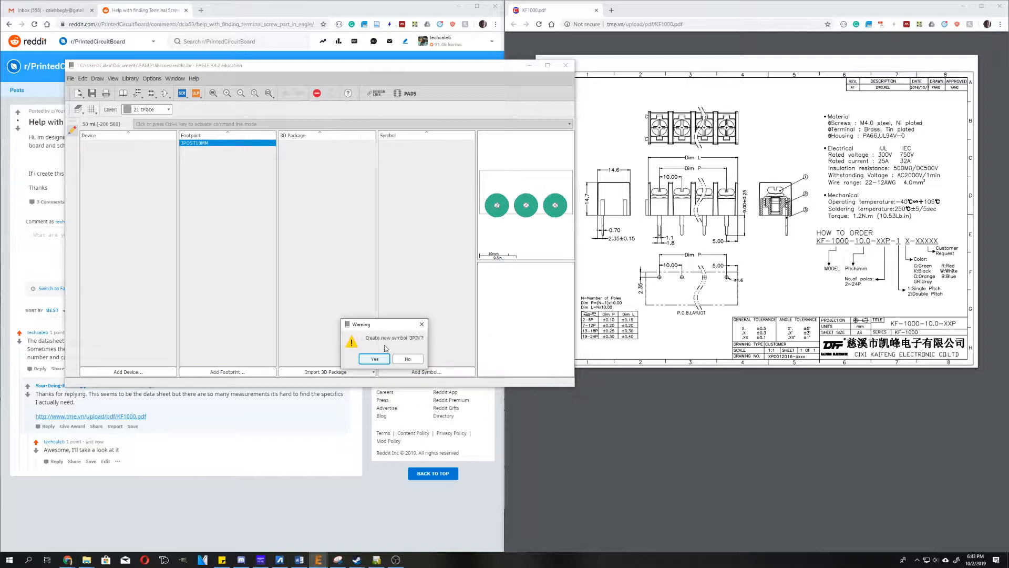
key("Return")
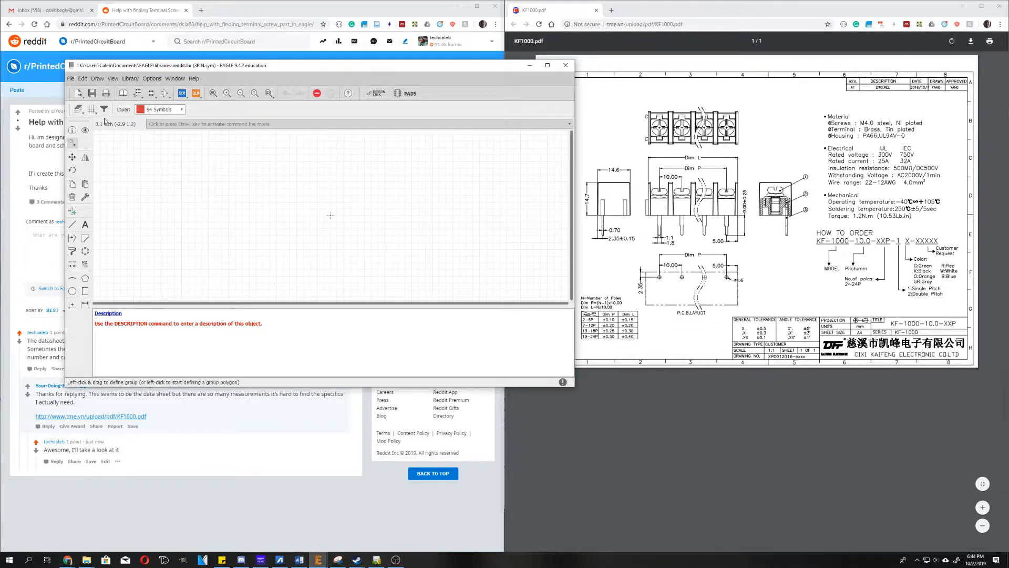
left_click(91, 109)
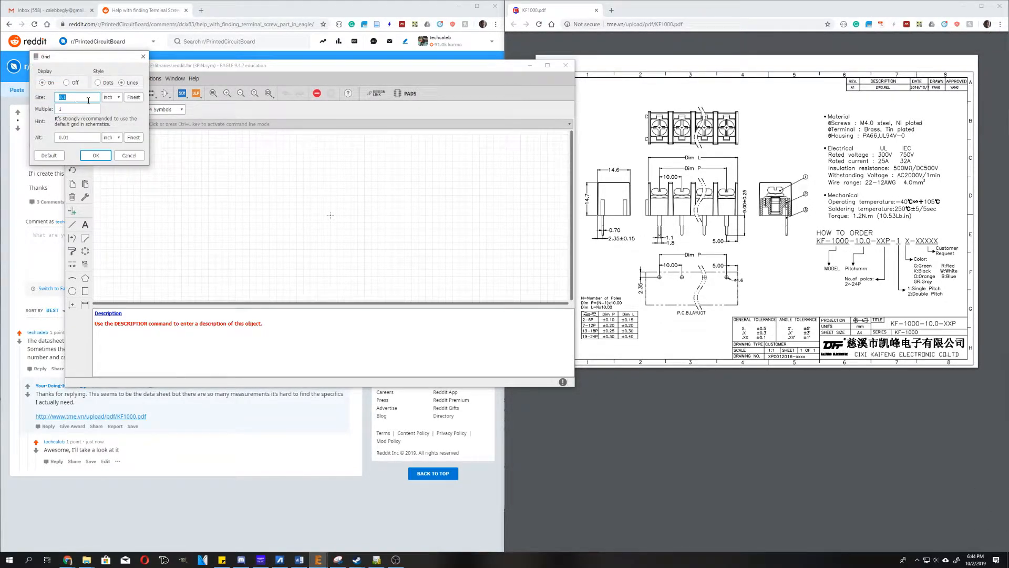
left_click(74, 98)
left_click(145, 59)
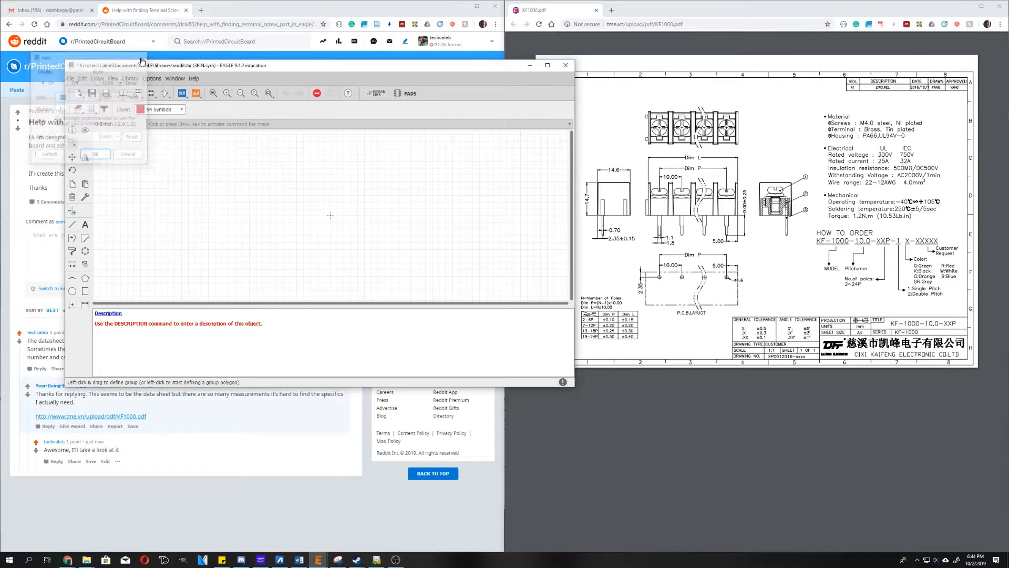
- Place three vertical pins side by side, 0.1 inch apart, with their connection points facing up and the first pin above the origin
left_click(72, 213)
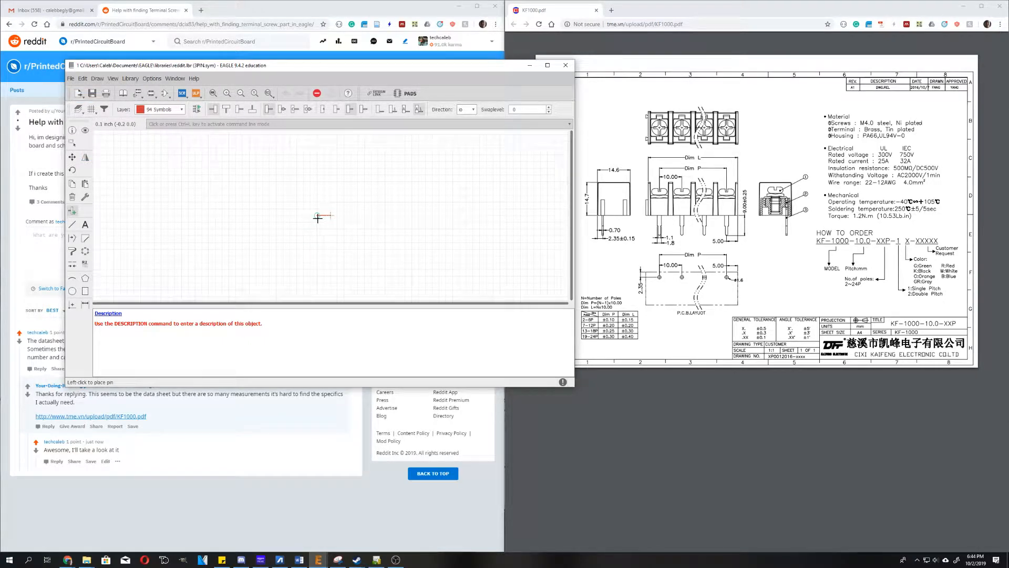
right_click(319, 215)
right_click(322, 211)
right_click(325, 207)
left_click(330, 203)
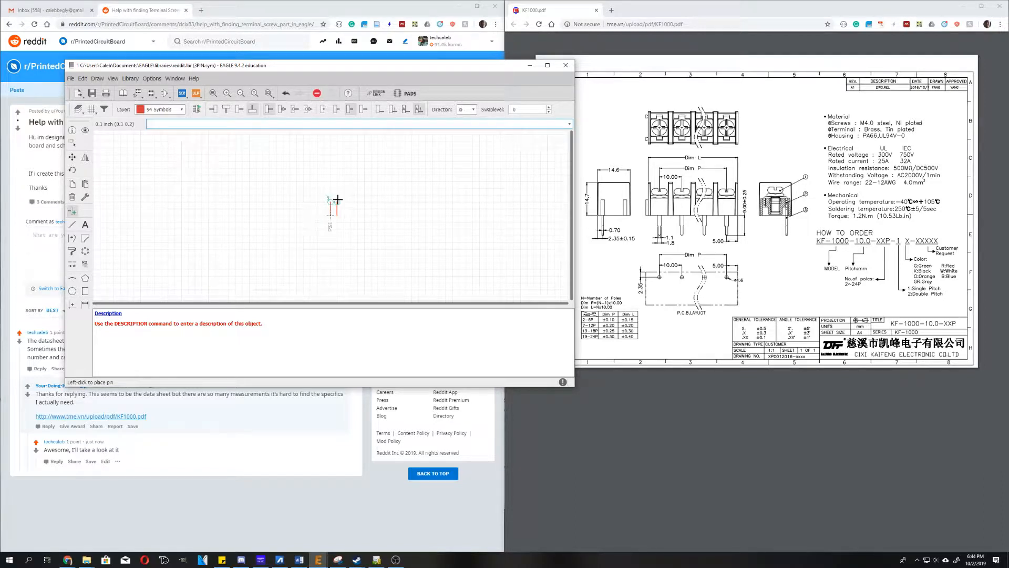
left_click(337, 205)
left_click(344, 205)
key("Escape")
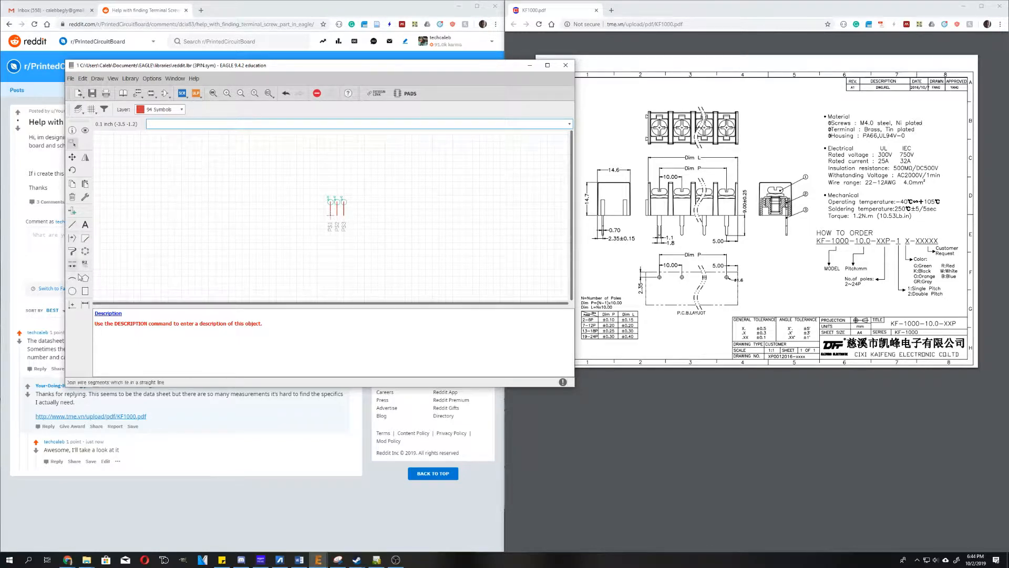
- Draw a filled rectangle about 0.6 by 0.3 inch over the lower ends of the pins on the 94 Symbols layer
left_click(86, 291)
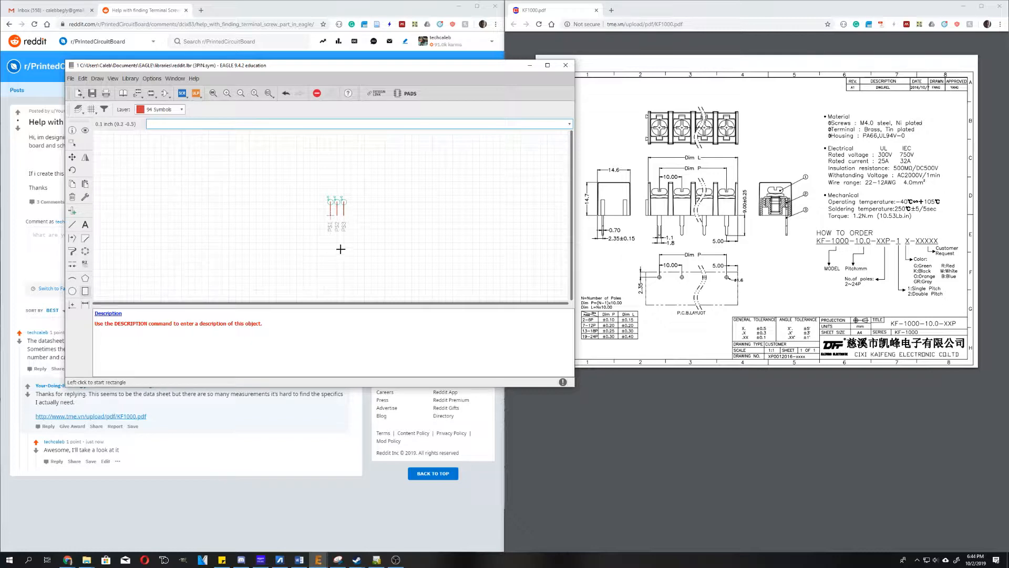
left_click(317, 210)
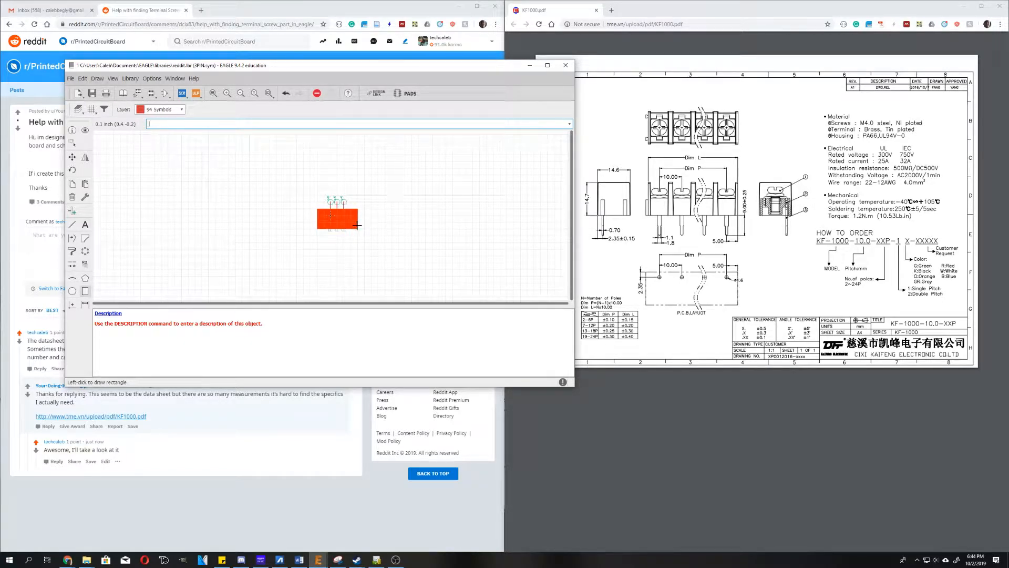
left_click(358, 229)
key("Escape")
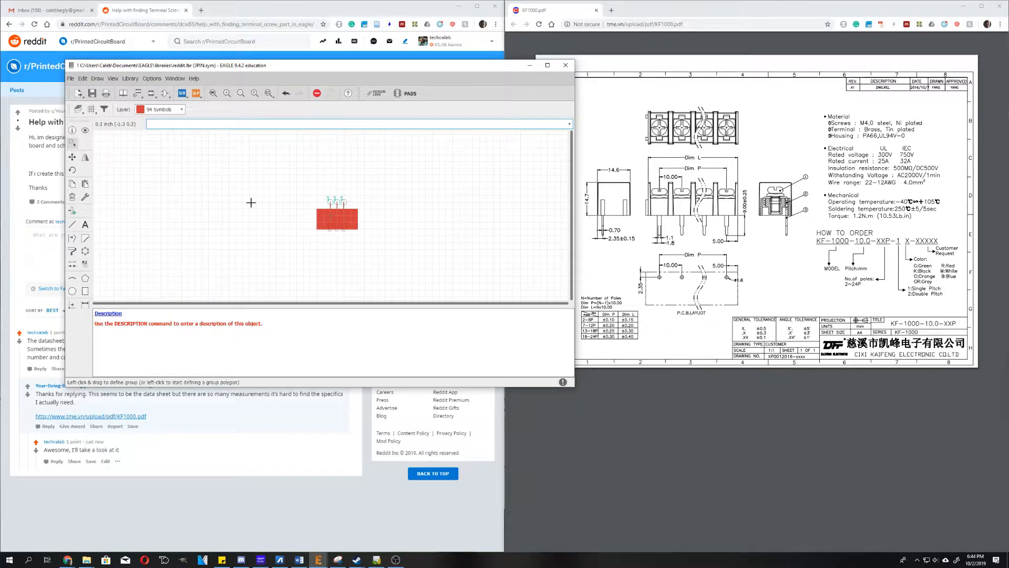
- Group the pins and rectangle and move them 0.1 inch left to centre the symbol horizontally on the origin
left_click_drag(289, 179, 429, 266)
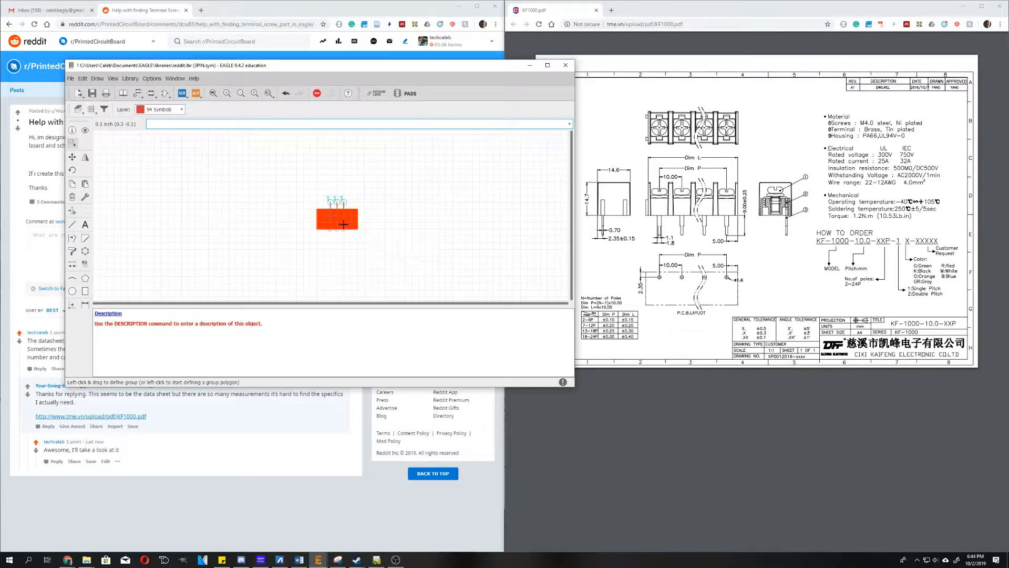
left_click(72, 143)
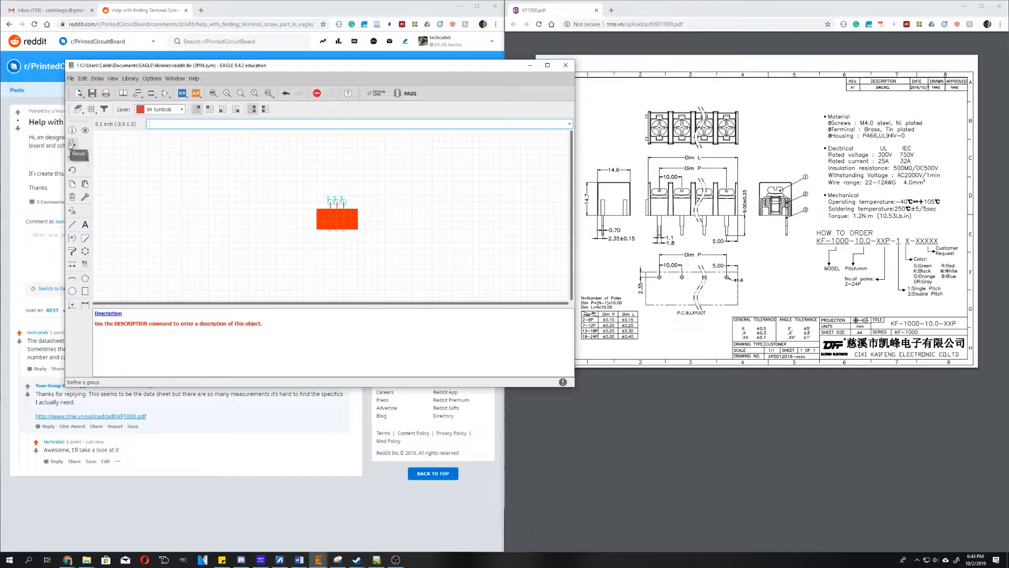
left_click_drag(307, 184, 415, 257)
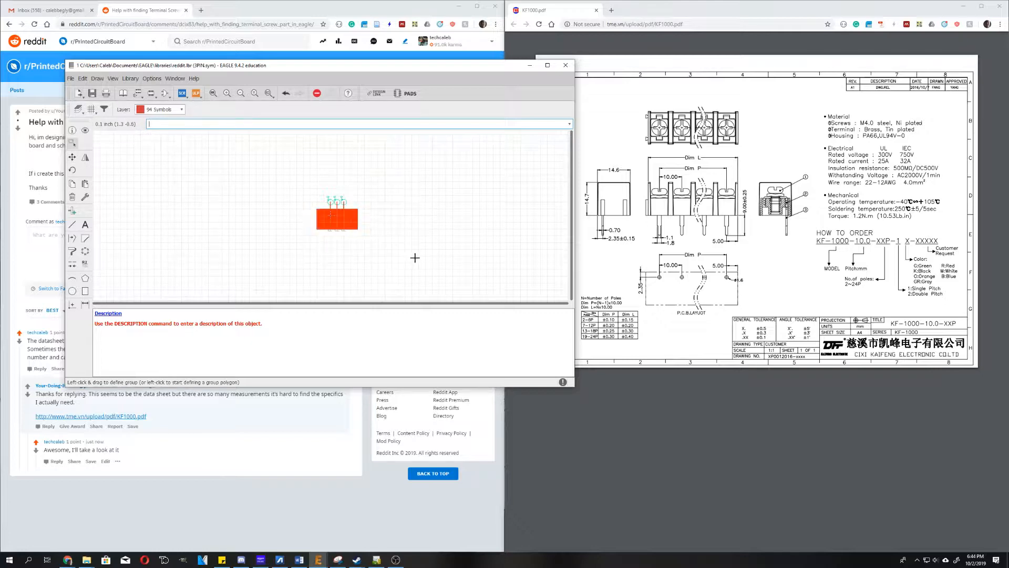
left_click(85, 157)
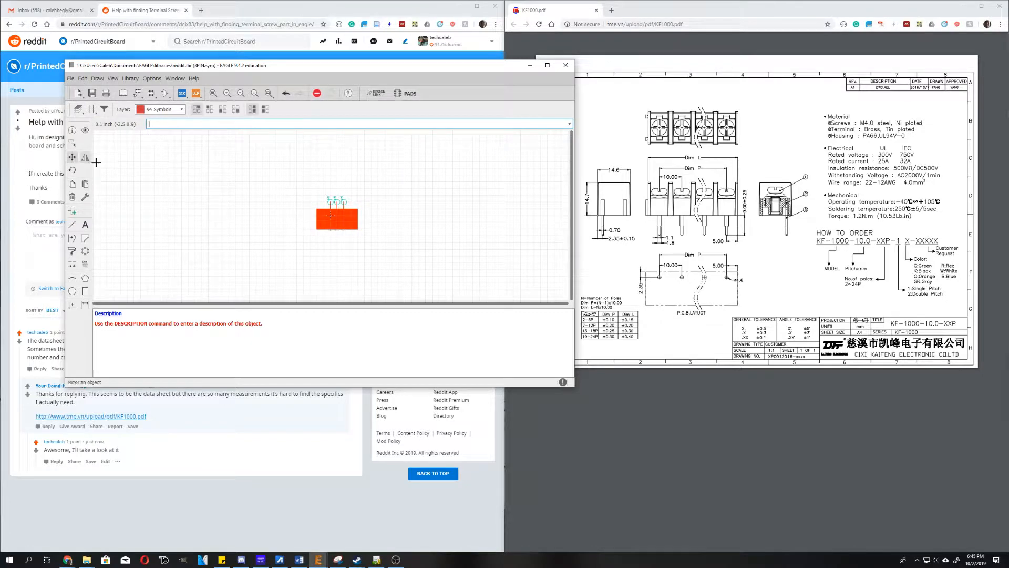
right_click(327, 230, "ctrl")
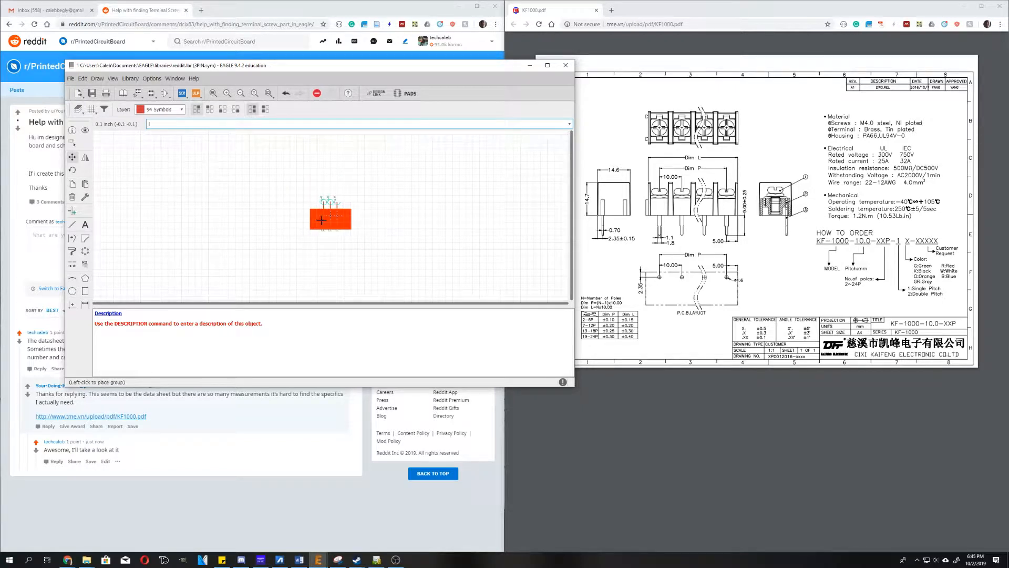
left_click(331, 218)
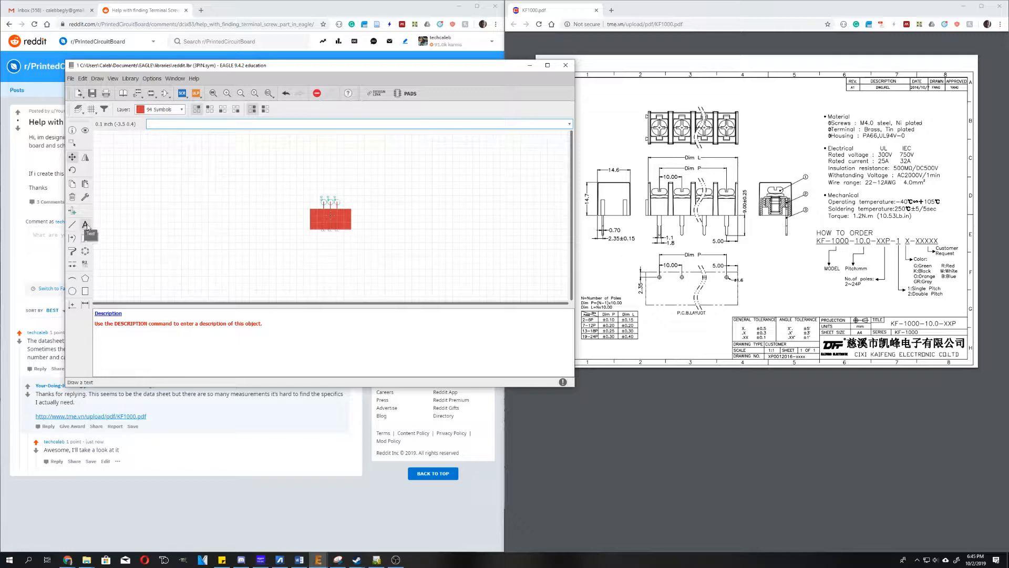
- Rename the symbol's three pins 1, 2 and 3 from left to right
left_click(85, 265)
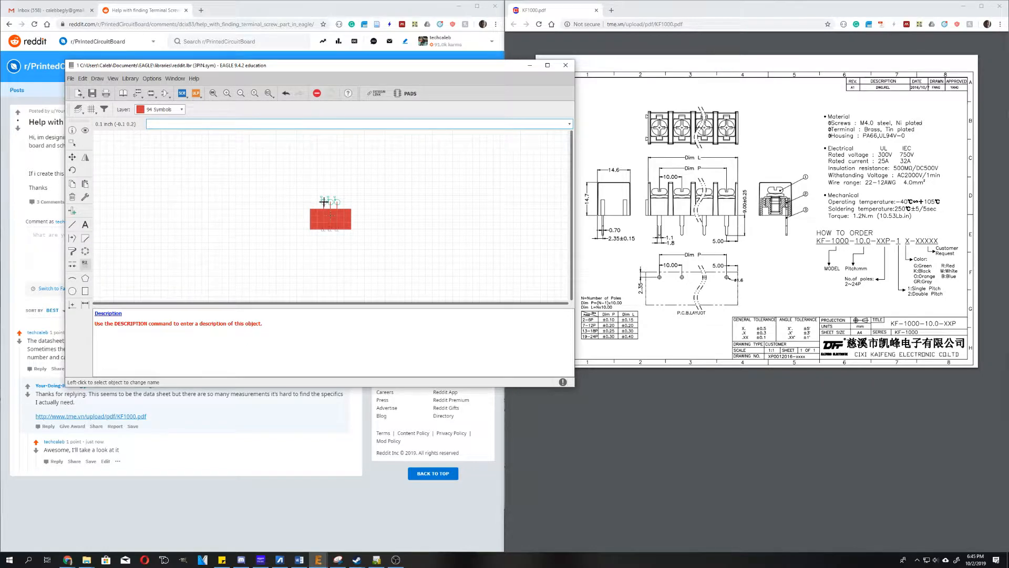
left_click(323, 201)
type("1")
left_click(354, 229)
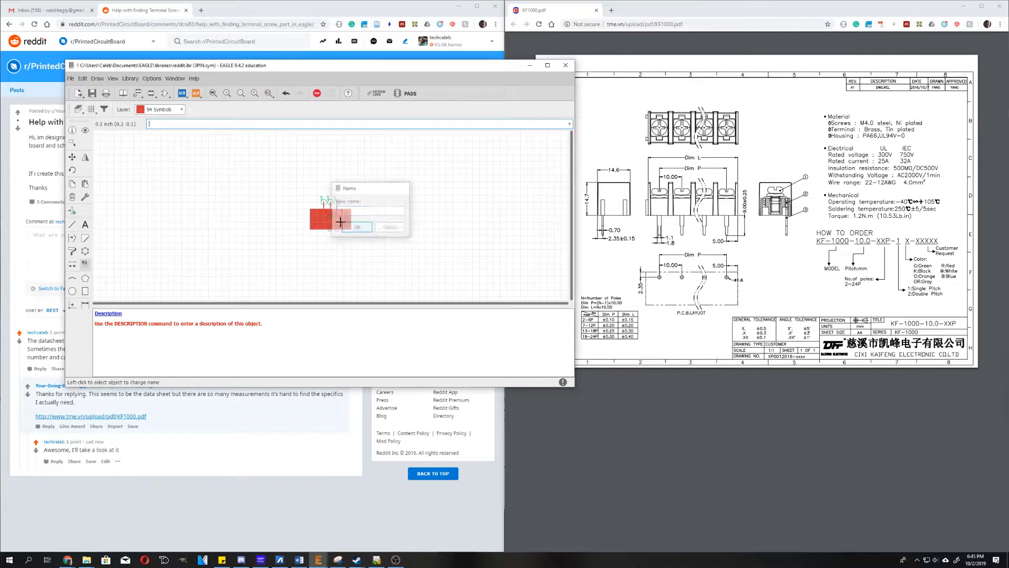
left_click(331, 204)
type("2")
left_click(363, 227)
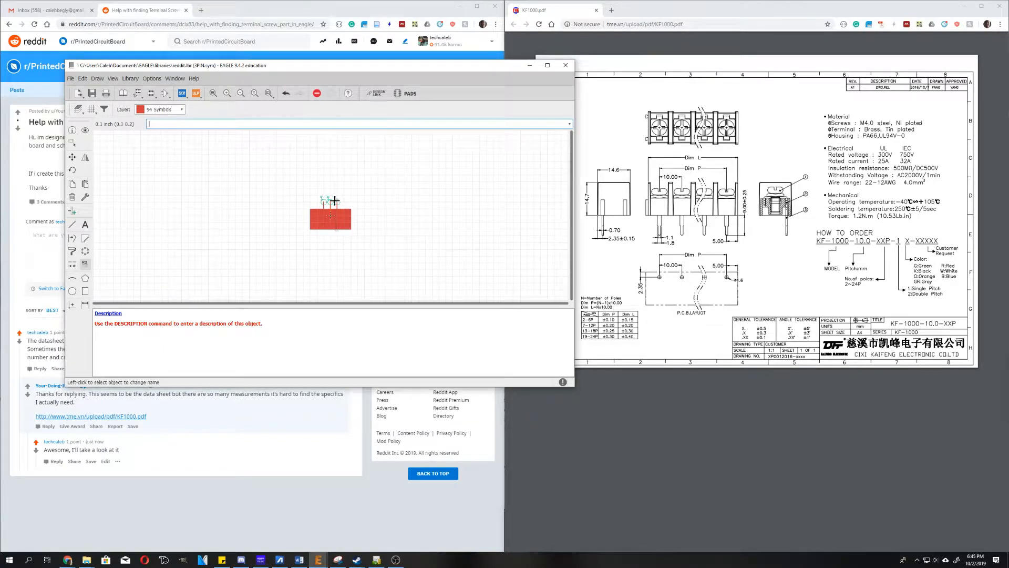
left_click(338, 201)
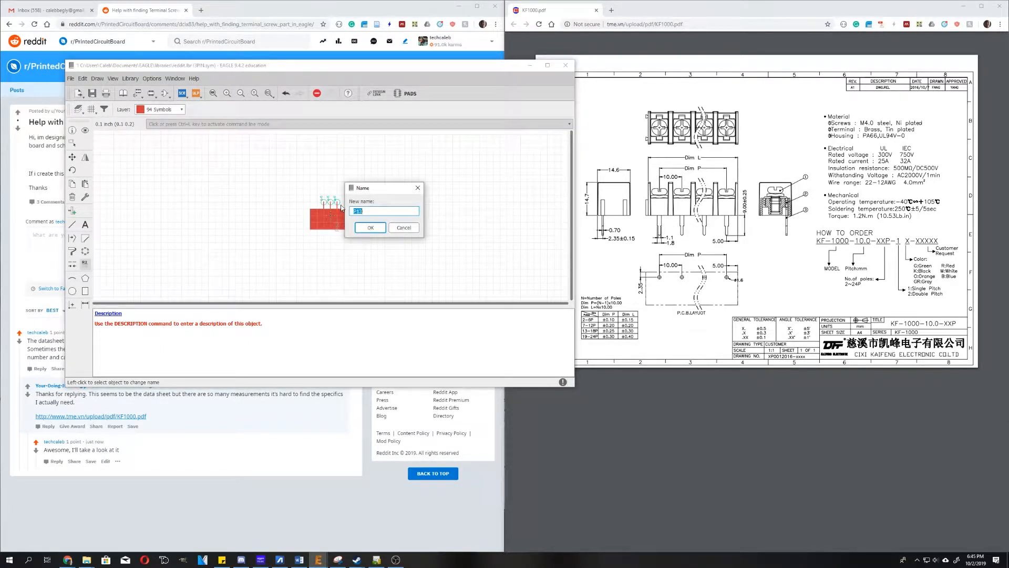
type("3")
left_click(370, 227)
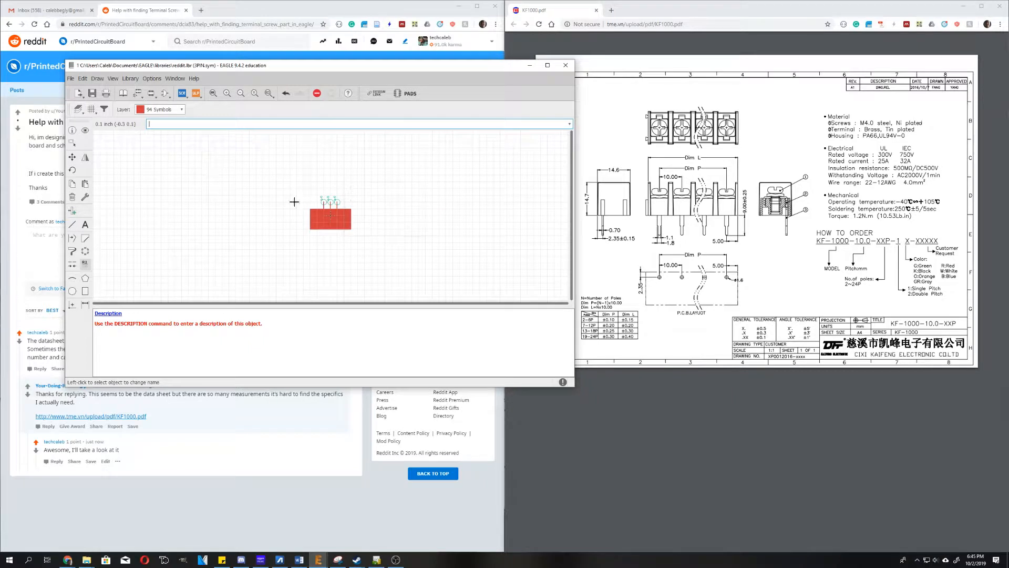
- Group the three pins and move them up 0.1 inch relative to the filled rectangle
left_click(72, 143)
left_click_drag(294, 182, 352, 206)
left_click(73, 157)
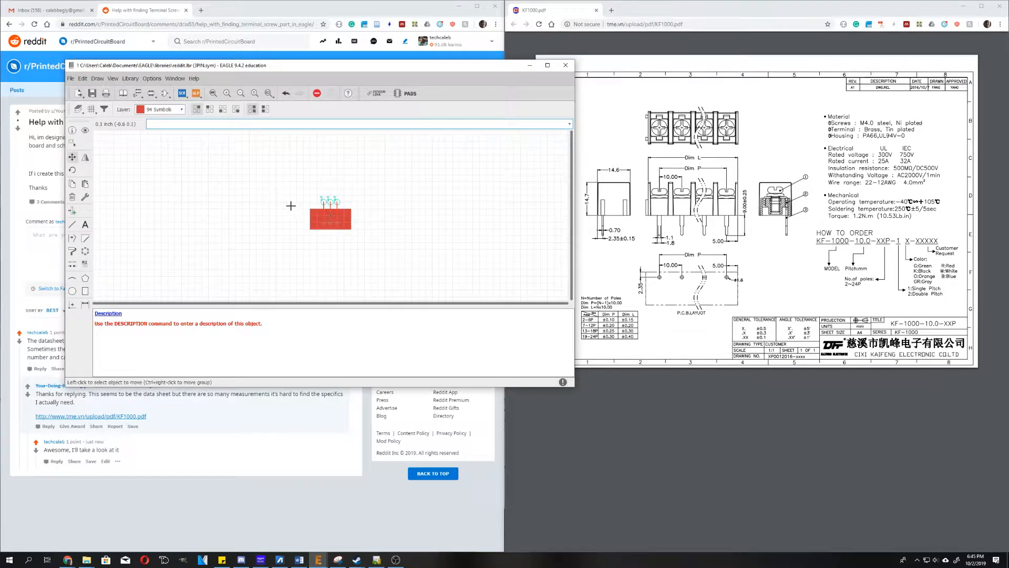
right_click(324, 202, "ctrl")
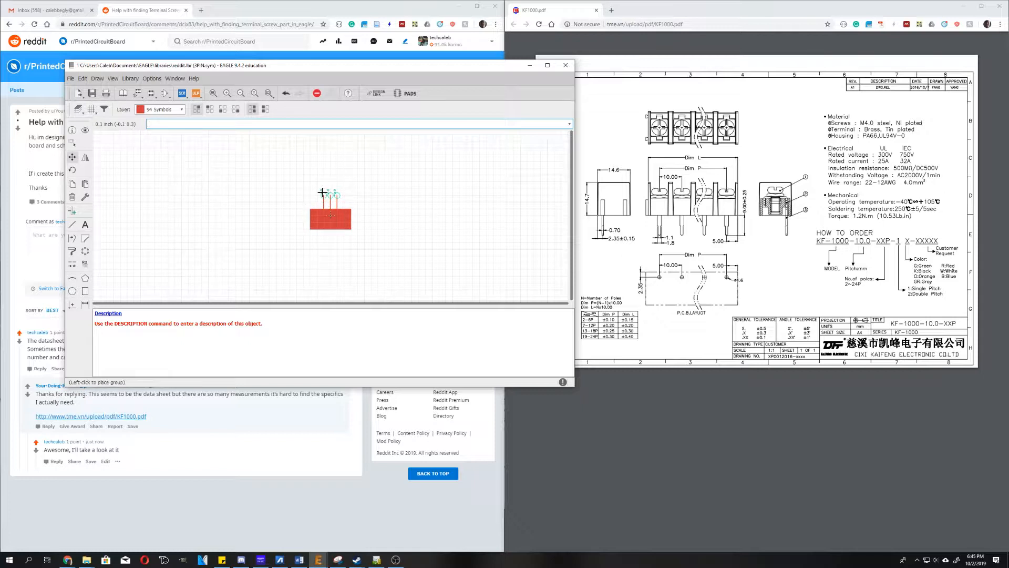
left_click(322, 192)
- Delete the filled rectangle from the symbol while keeping the three pins
left_click(73, 197)
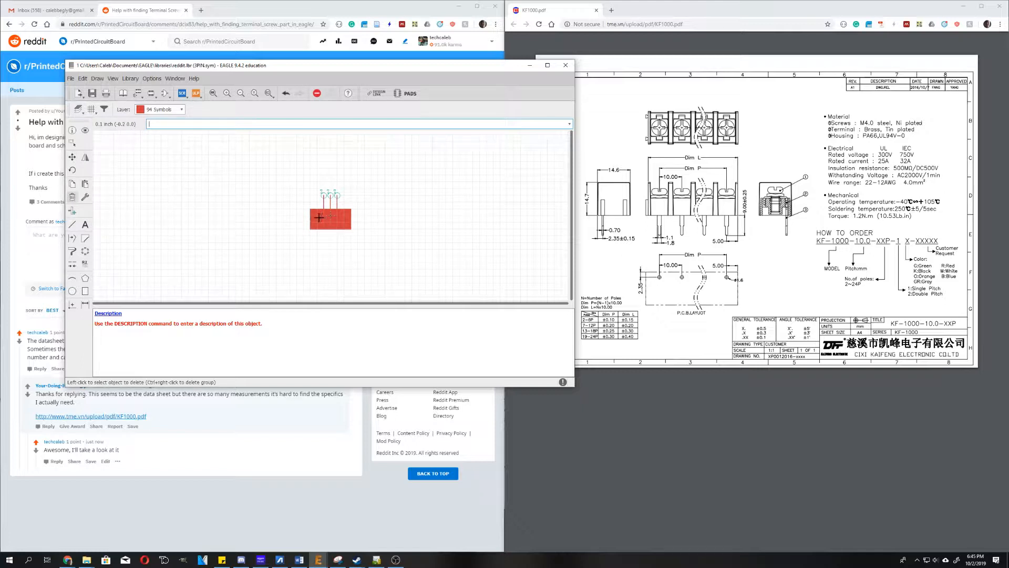
left_click(73, 143)
left_click_drag(354, 247, 298, 200)
- Draw a rectangular line outline about 0.6 by 0.2 inch around the pins' lower ends on 94 Symbols and save the library
left_click(72, 224)
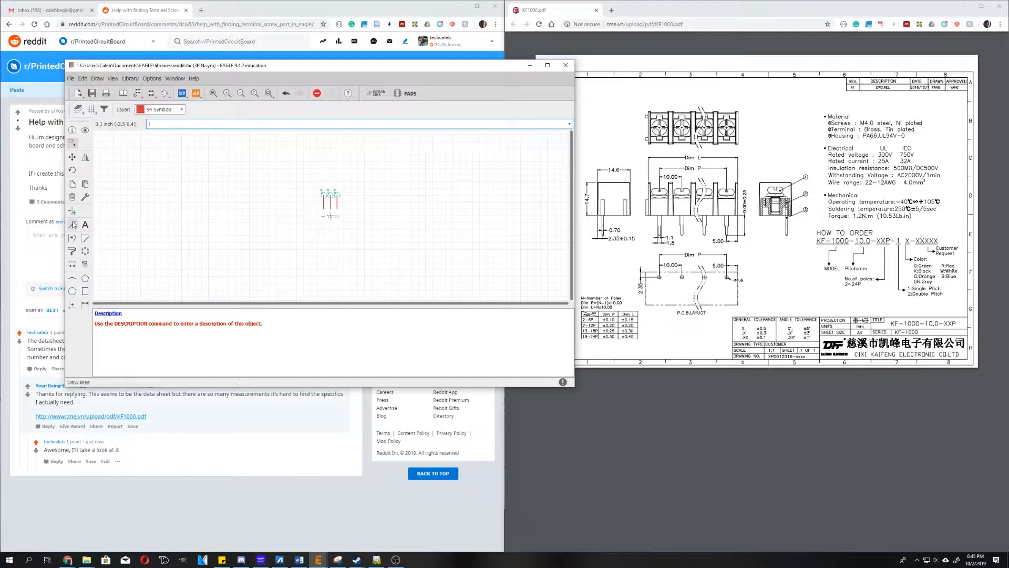
left_click(310, 209)
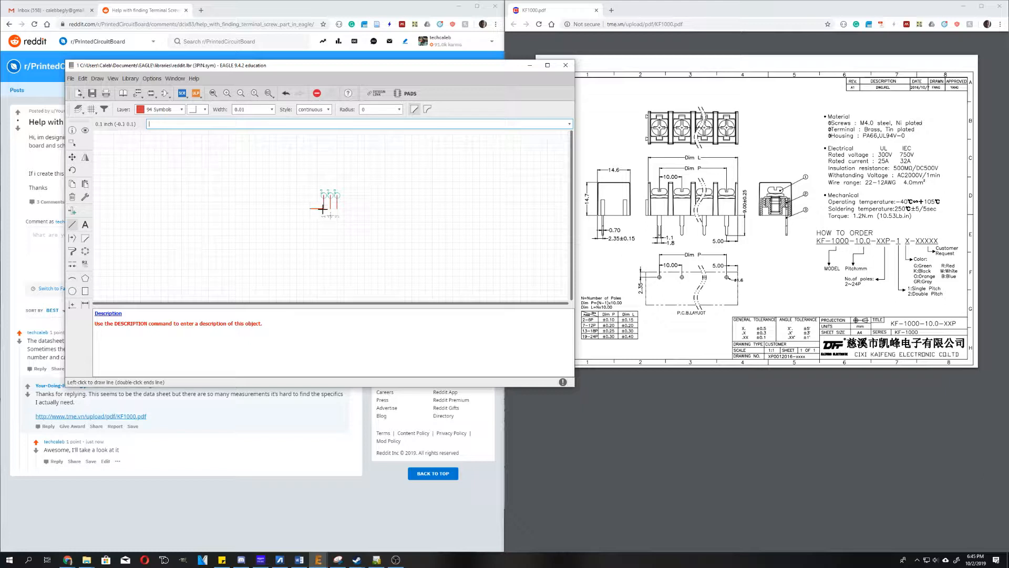
left_click(352, 221)
key("Escape")
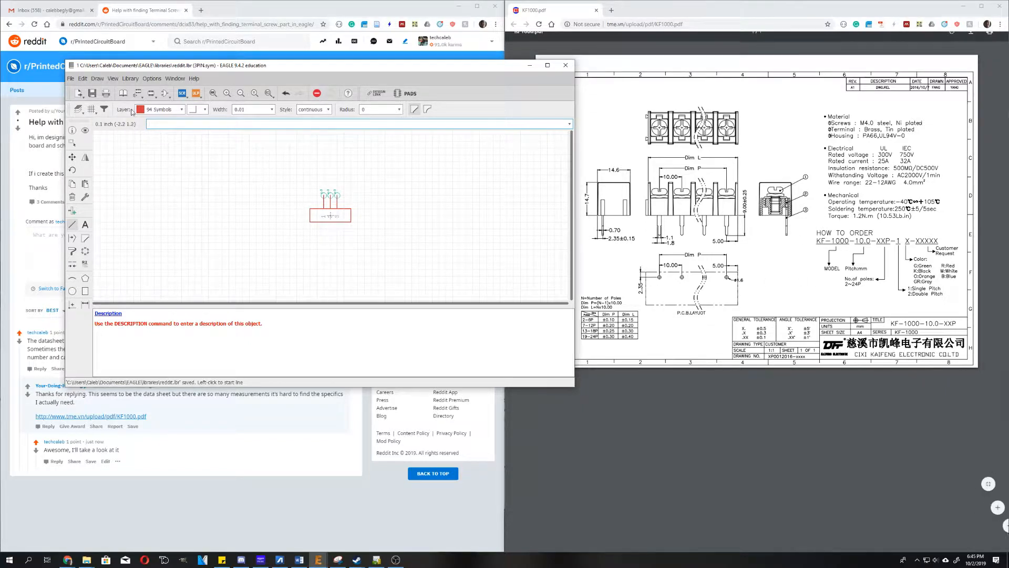
- Create a new device named 3POST10MM in the library
left_click(123, 93)
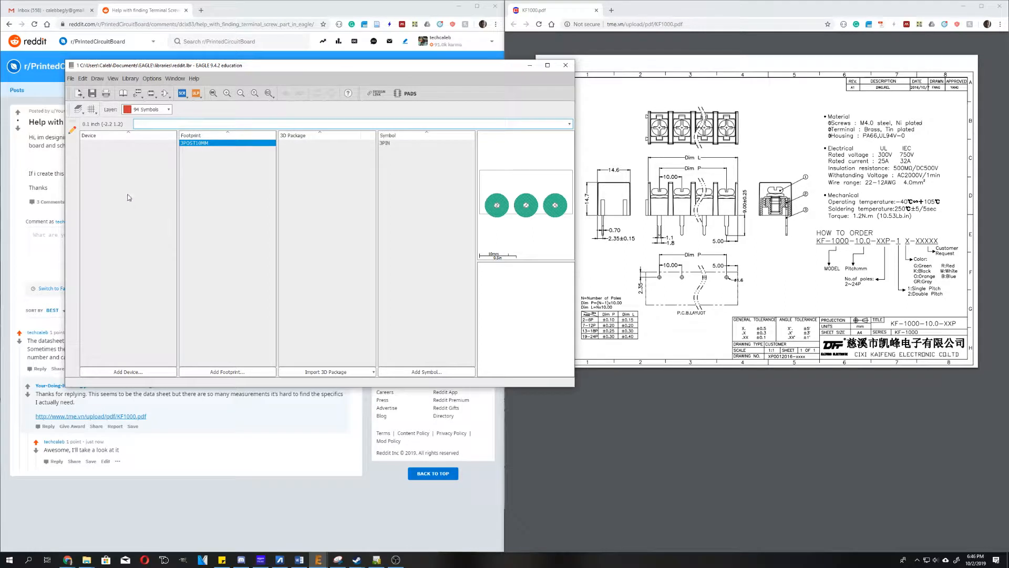
left_click(129, 372)
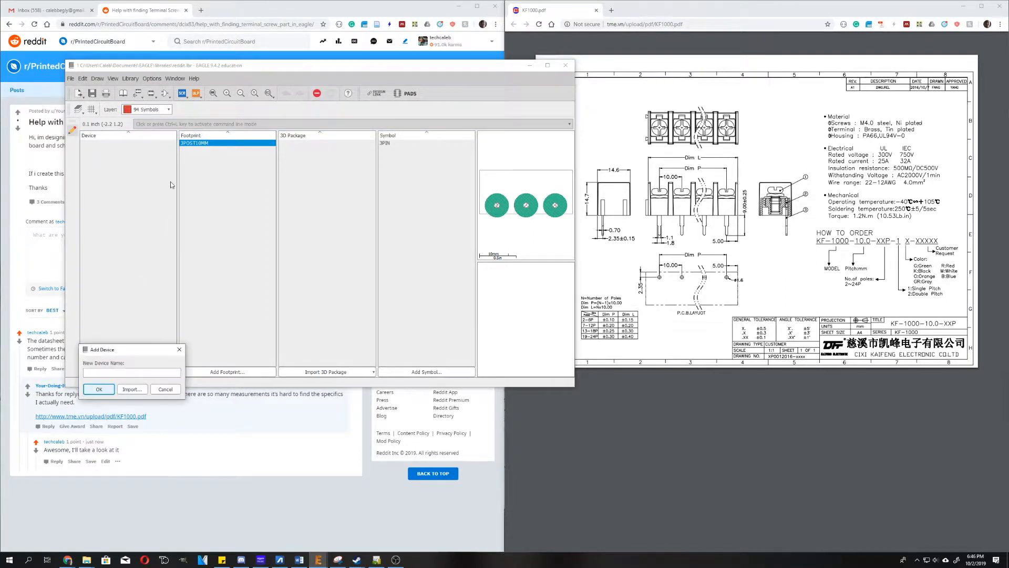
left_click(125, 374)
type("3POST")
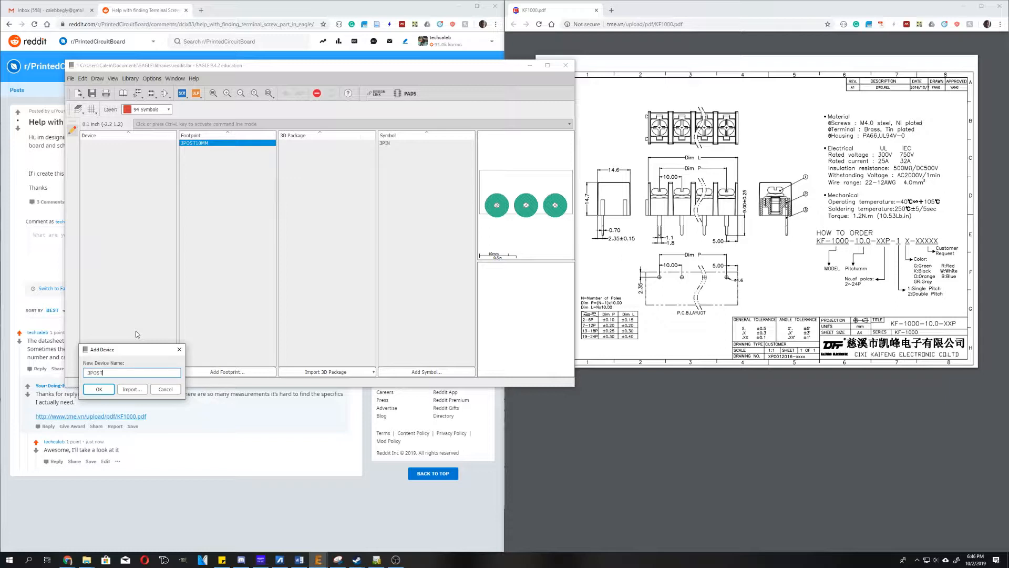
type("10MM")
left_click(99, 389)
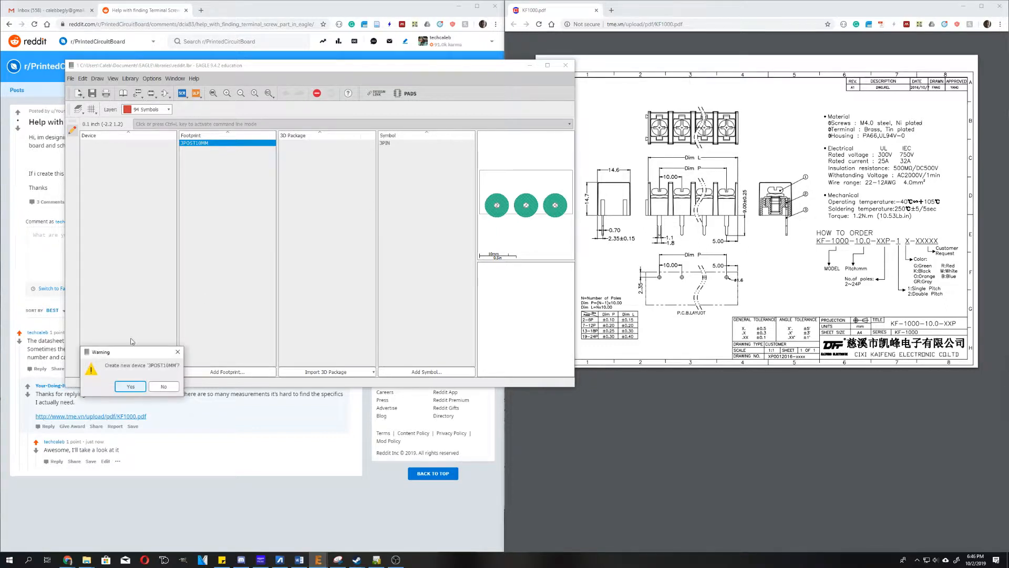
left_click(132, 387)
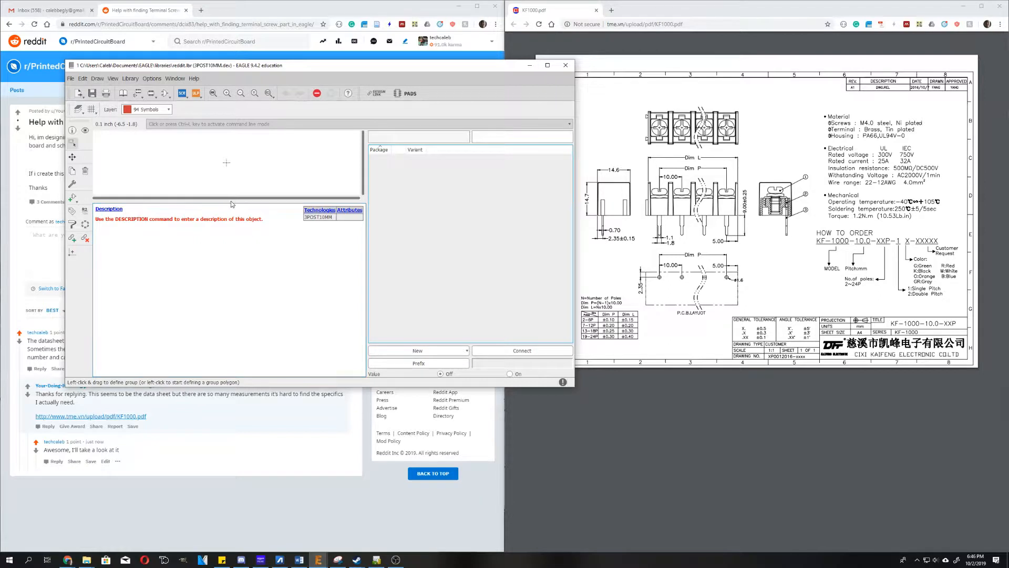
- Add one 3PIN symbol near the origin of the device drawing and enlarge the drawing area
left_click(72, 199)
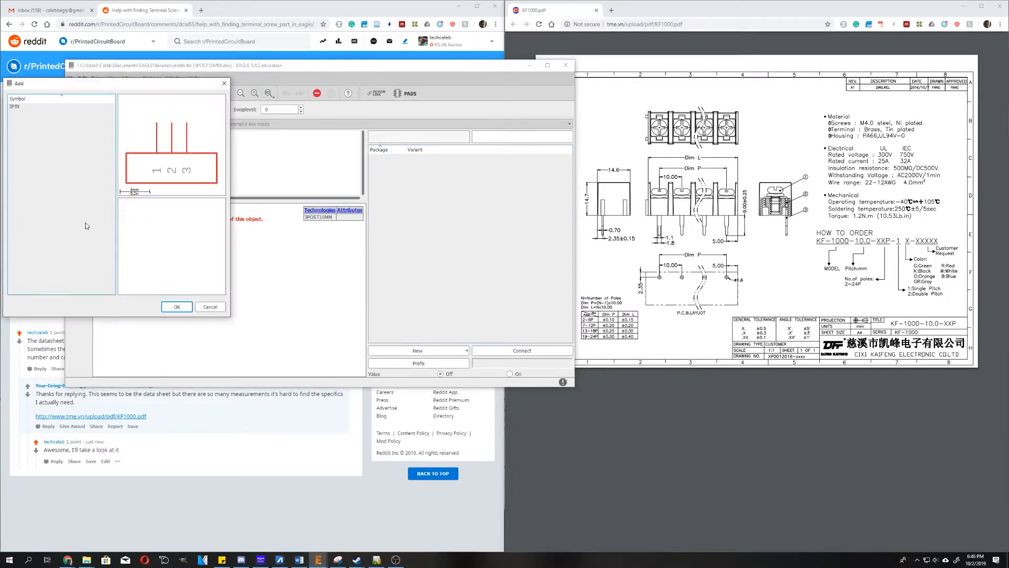
left_click(181, 305)
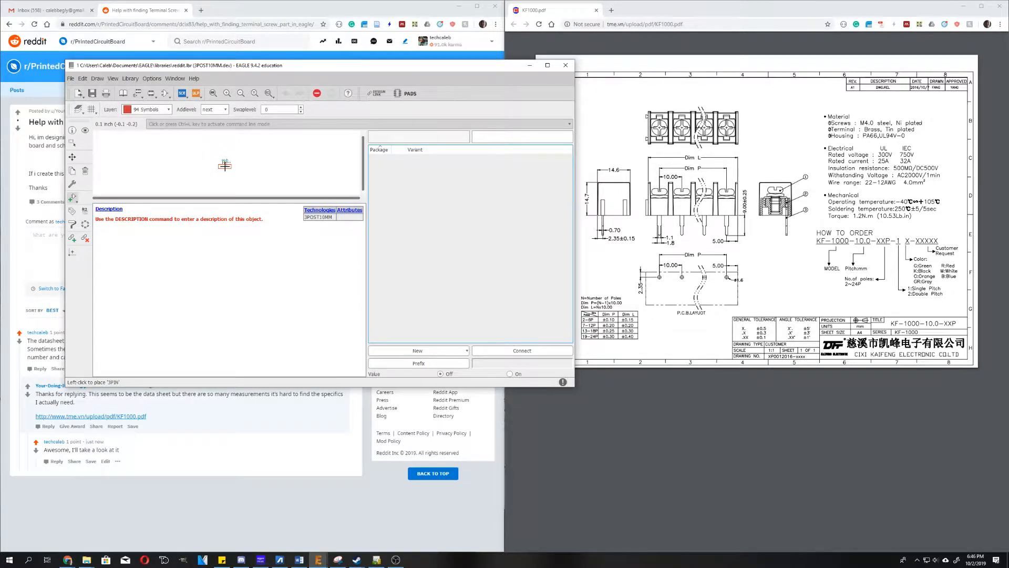
scroll(219, 160, "up", 3)
left_click(223, 162)
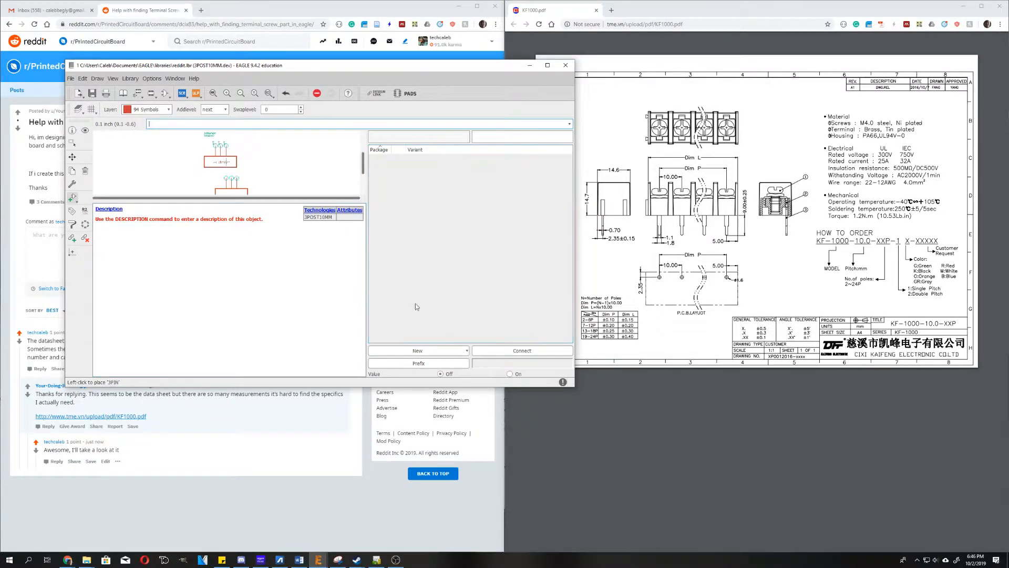
key("Escape")
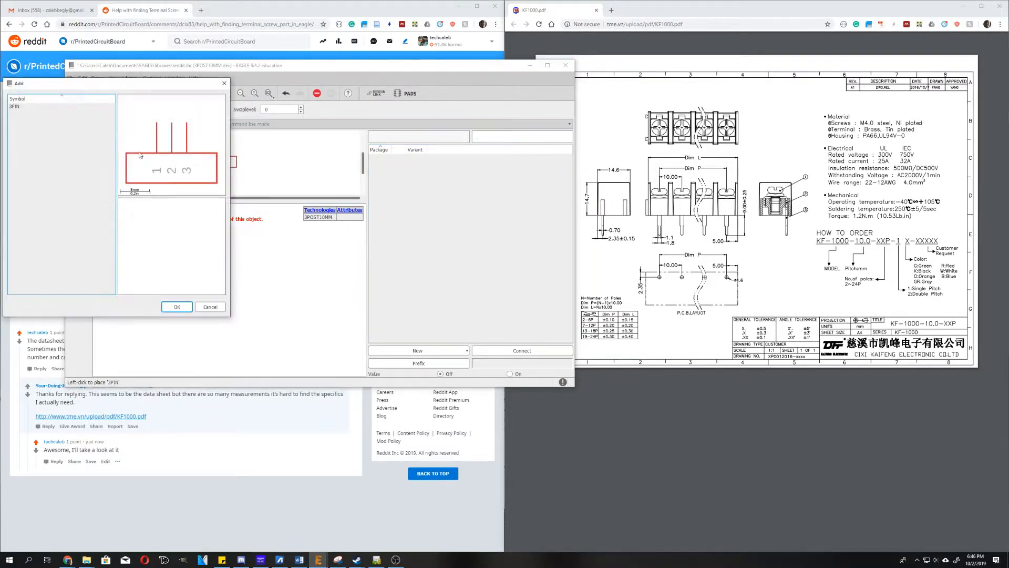
left_click(210, 307)
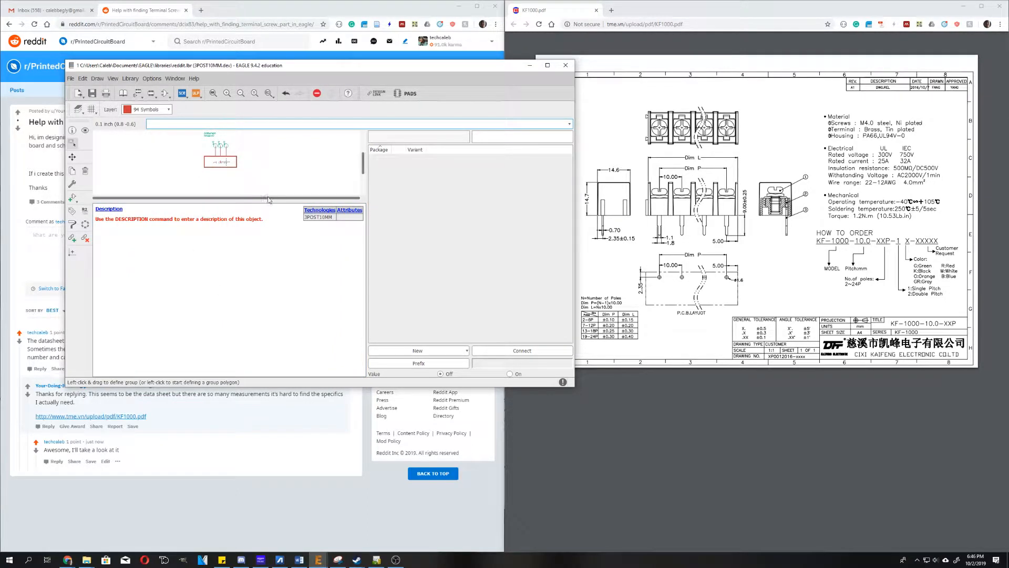
left_click_drag(267, 203, 267, 258)
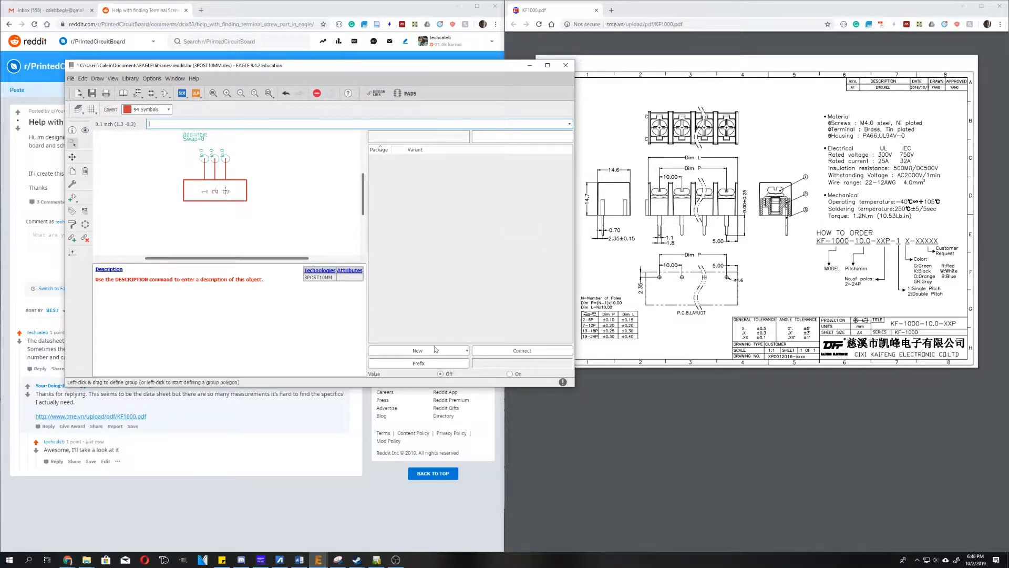
- Add the local package 3POST10MM to the device and enlarge the package preview and symbol drawing areas
left_click(467, 351)
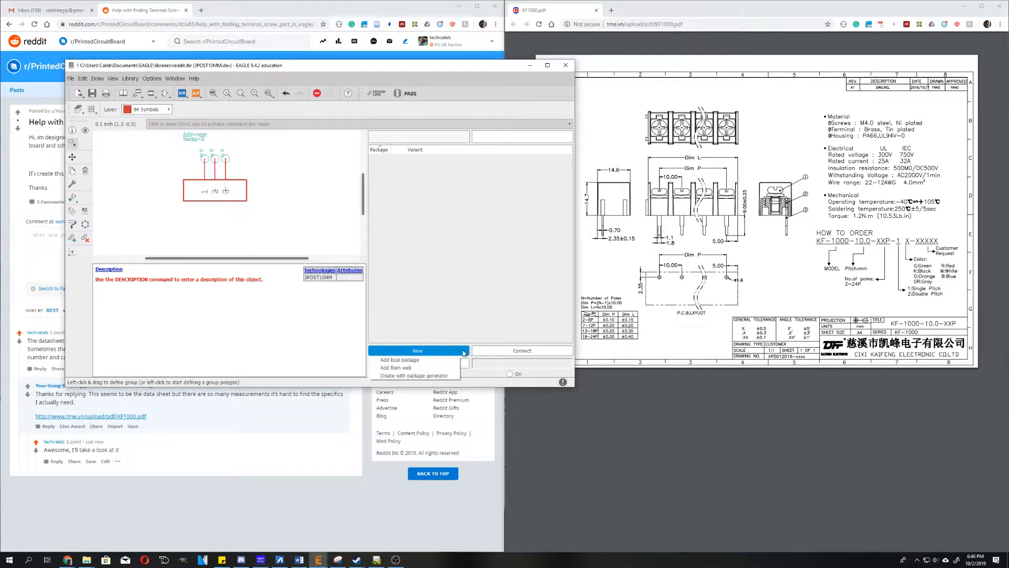
left_click(435, 361)
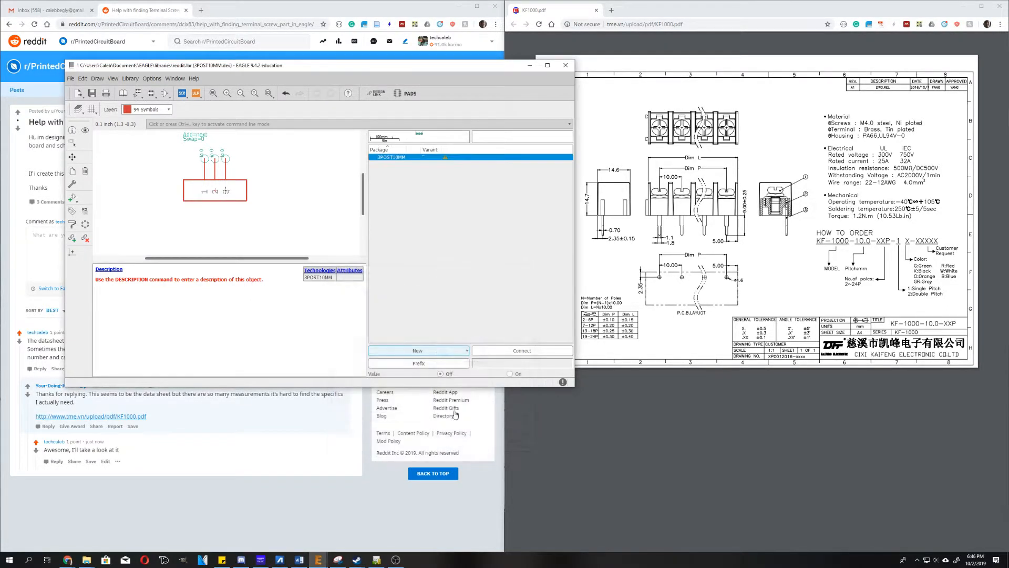
left_click(452, 445)
left_click_drag(450, 143, 464, 262)
left_click_drag(470, 222, 522, 222)
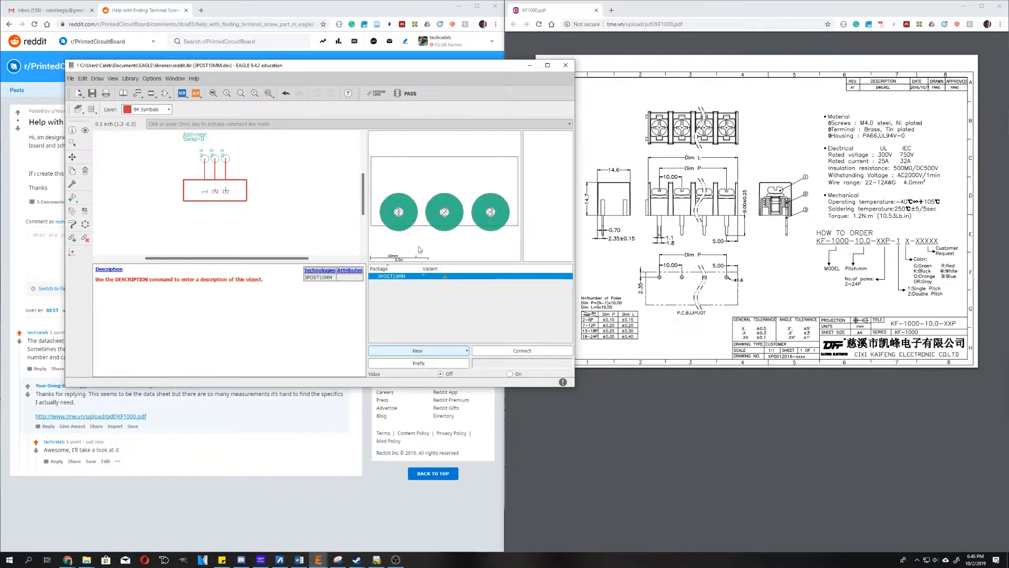
left_click_drag(277, 262, 267, 305)
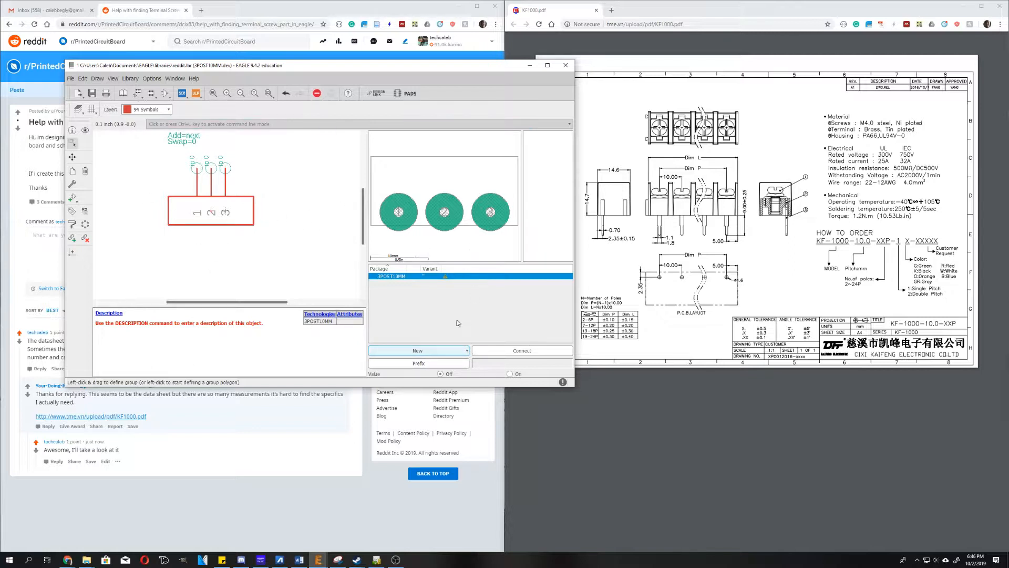
- Connect symbol pins 1, 2 and 3 to package pads 1, 2 and 3 respectively
left_click(480, 356)
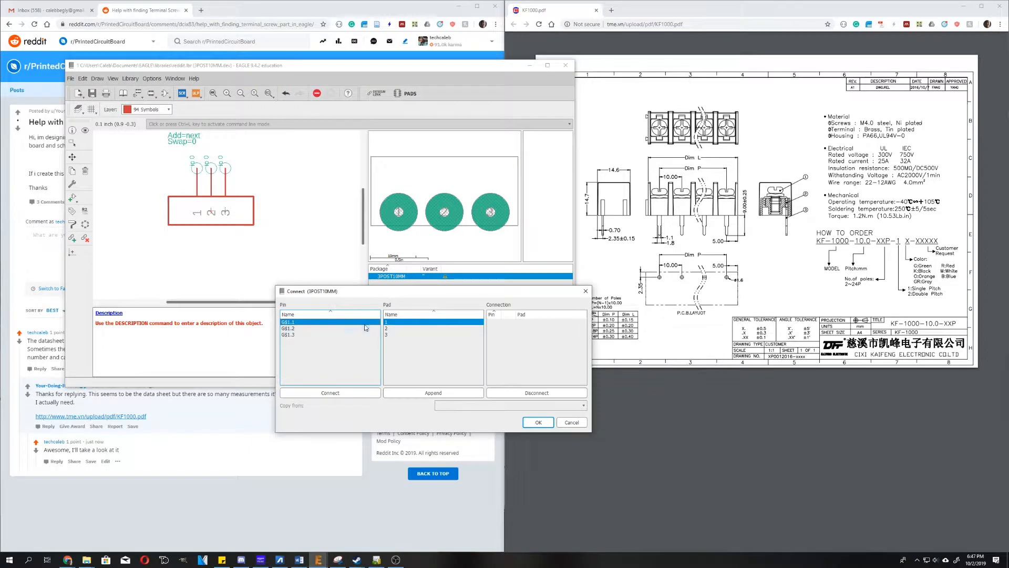
left_click(330, 394)
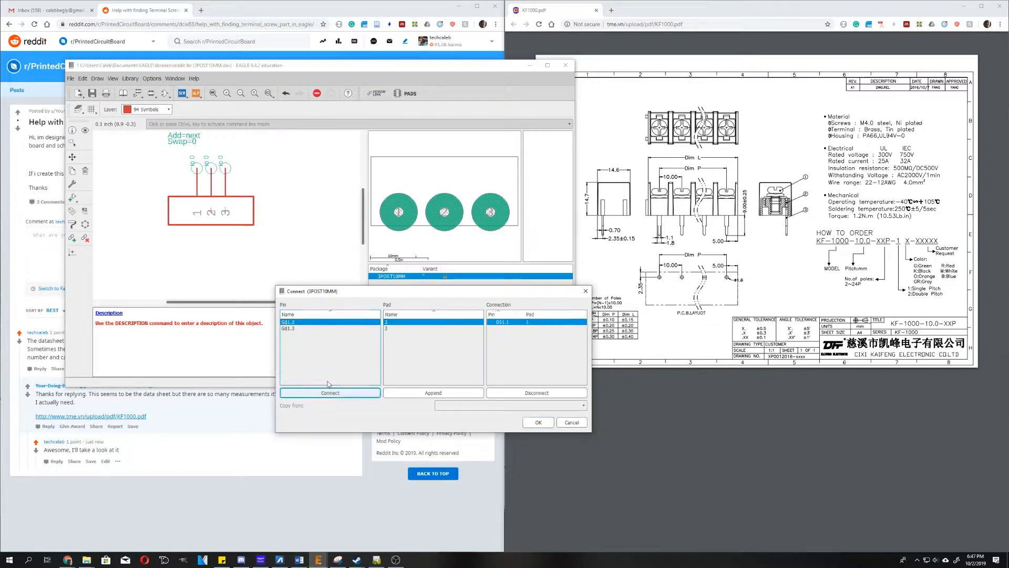
left_click(349, 394)
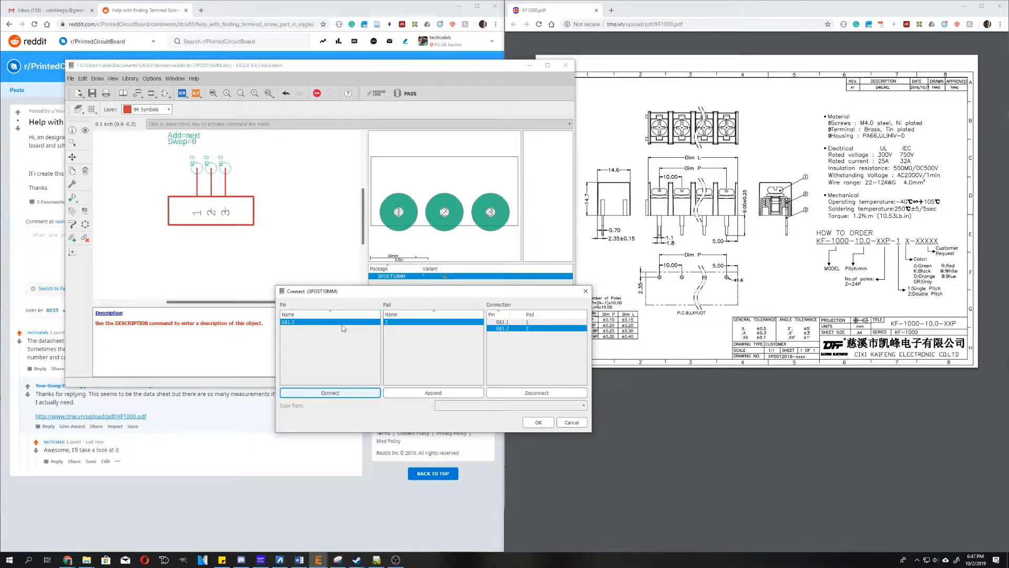
left_click(345, 393)
left_click(538, 422)
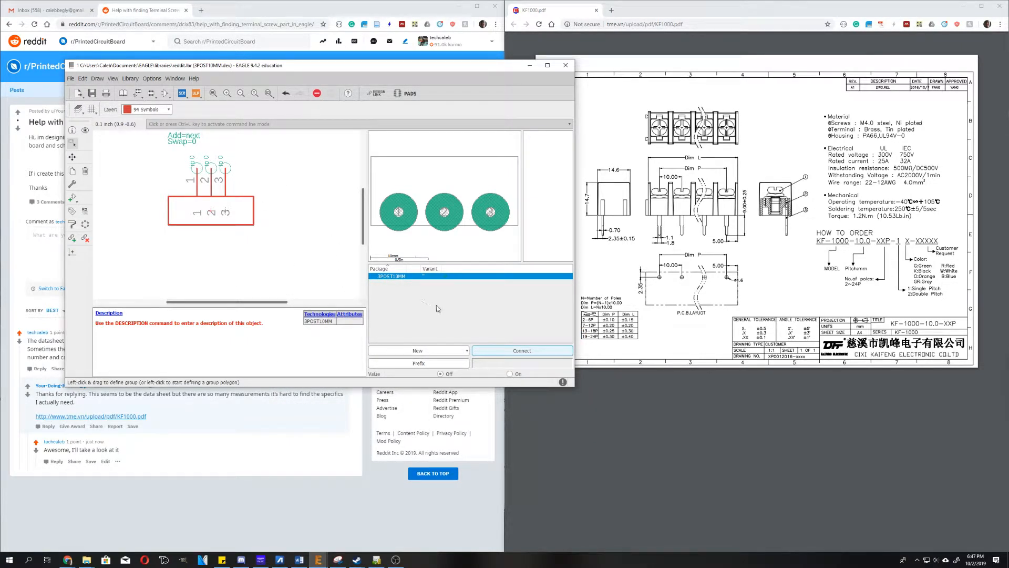
- Open the 3PIN symbol and place a >NAME text on layer 95 Names just right of pin 3's upper end
left_click(123, 94)
left_click(387, 143)
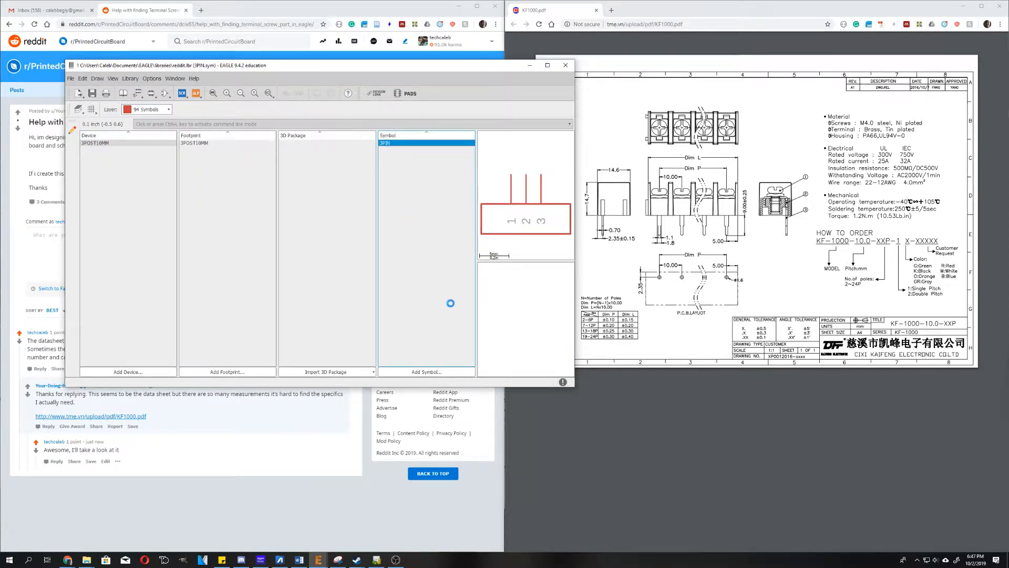
left_click(182, 109)
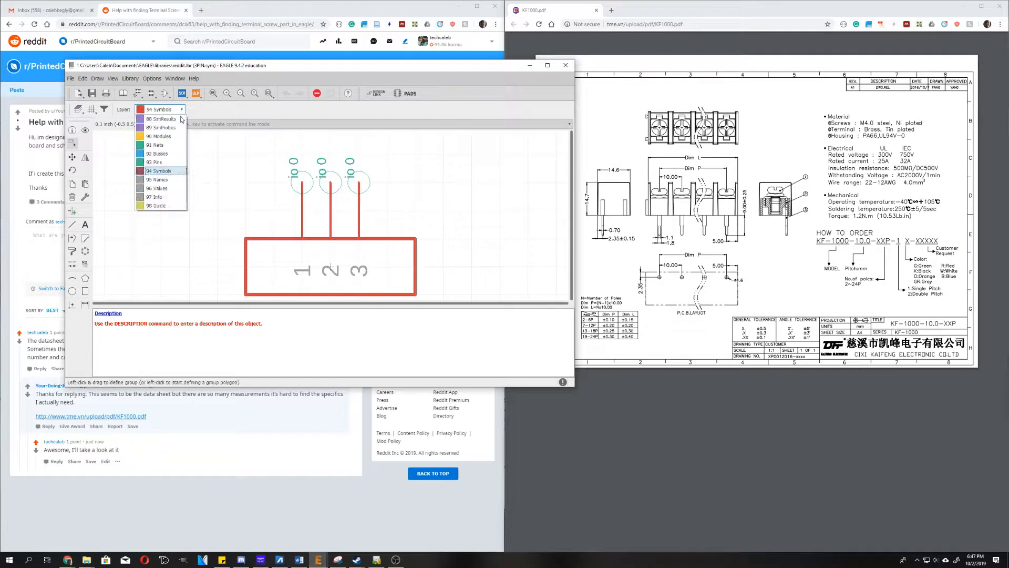
left_click(171, 183)
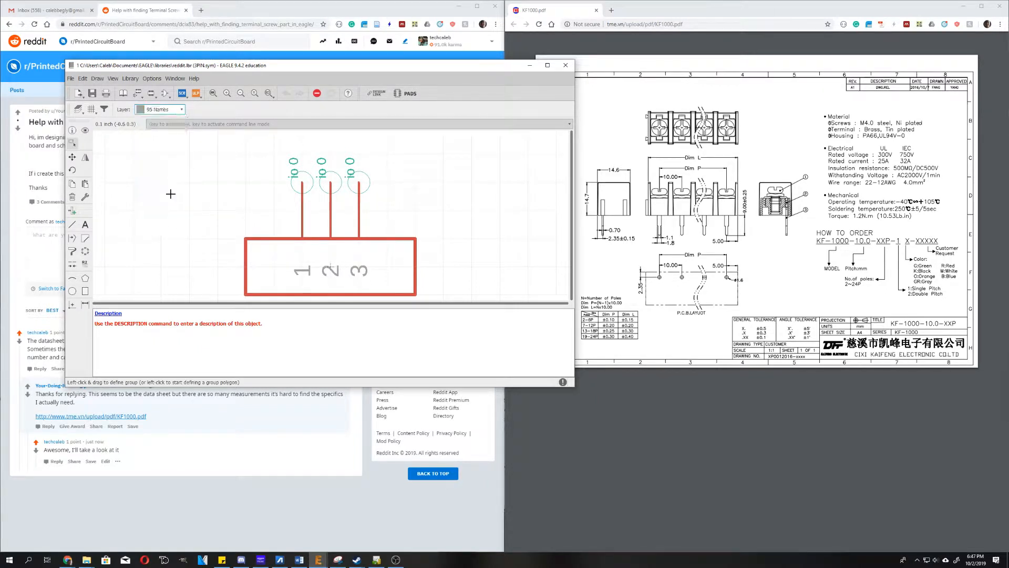
left_click(85, 225)
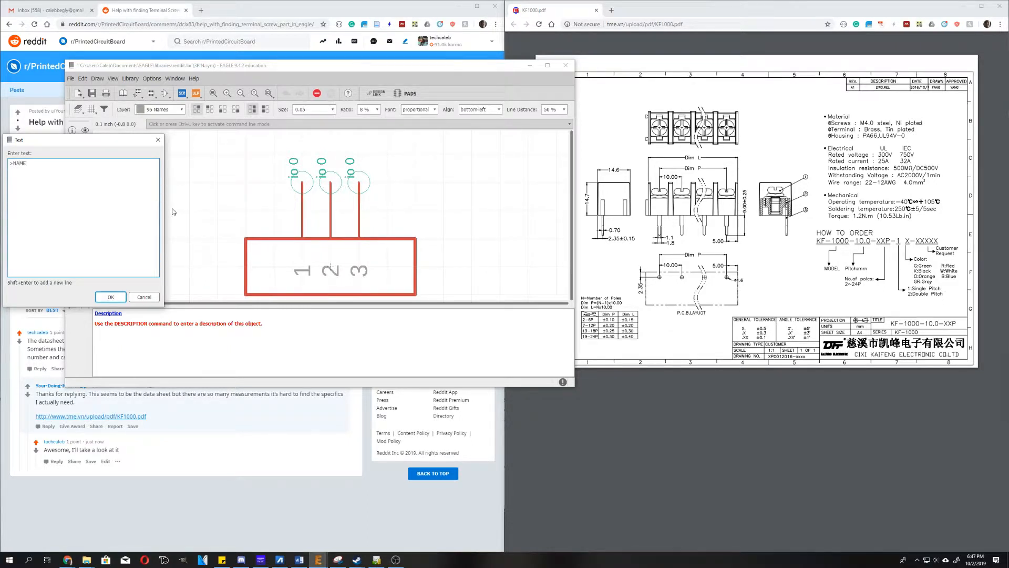
left_click(117, 297)
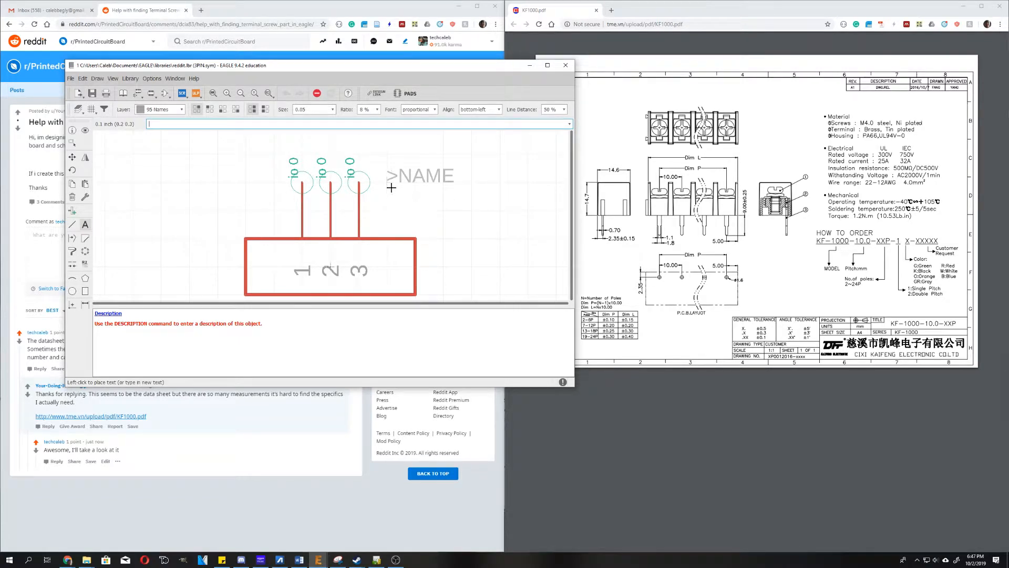
left_click(389, 183)
- Place a >VALUE text on layer 96 Values directly below the >NAME text in the symbol
key("Escape")
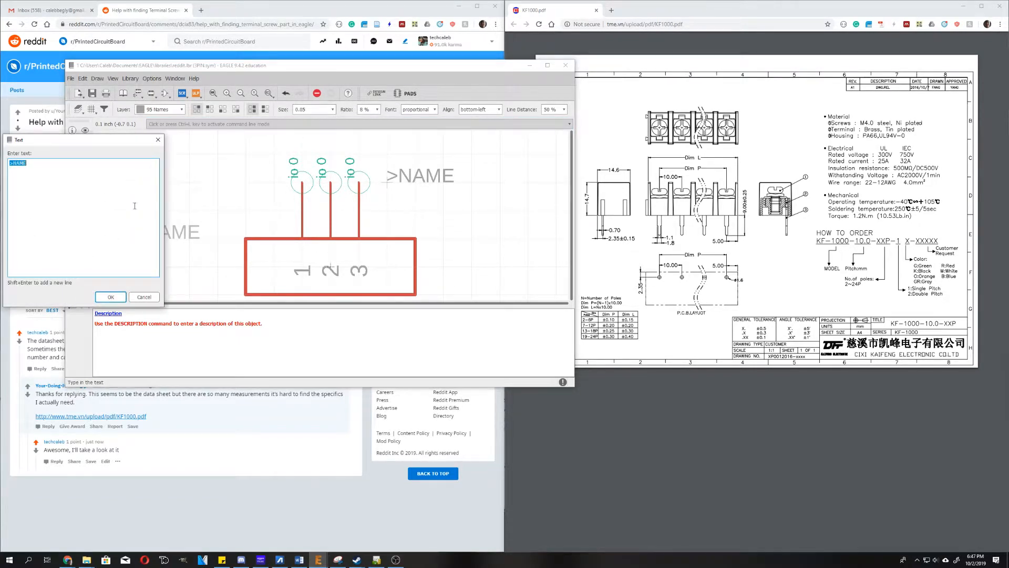
left_click(124, 204)
left_click_drag(27, 164, 10, 164)
type("VALUE")
left_click(111, 297)
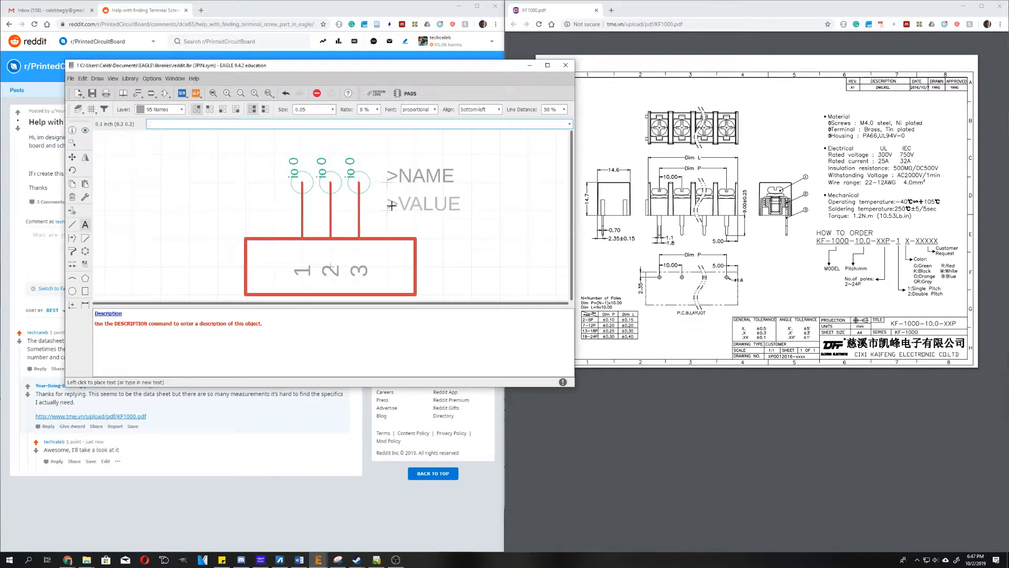
left_click(182, 110)
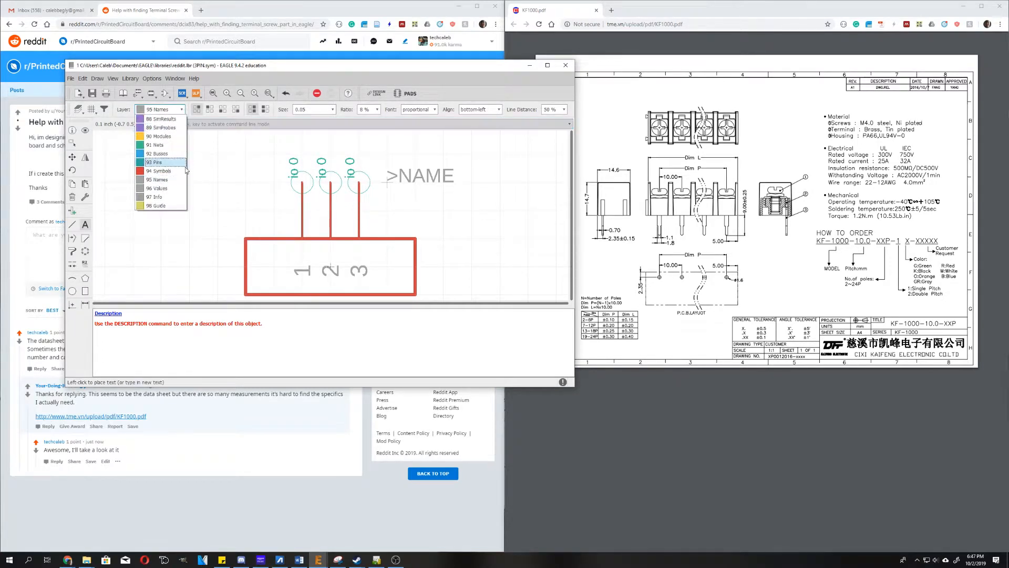
left_click(166, 188)
left_click(388, 206)
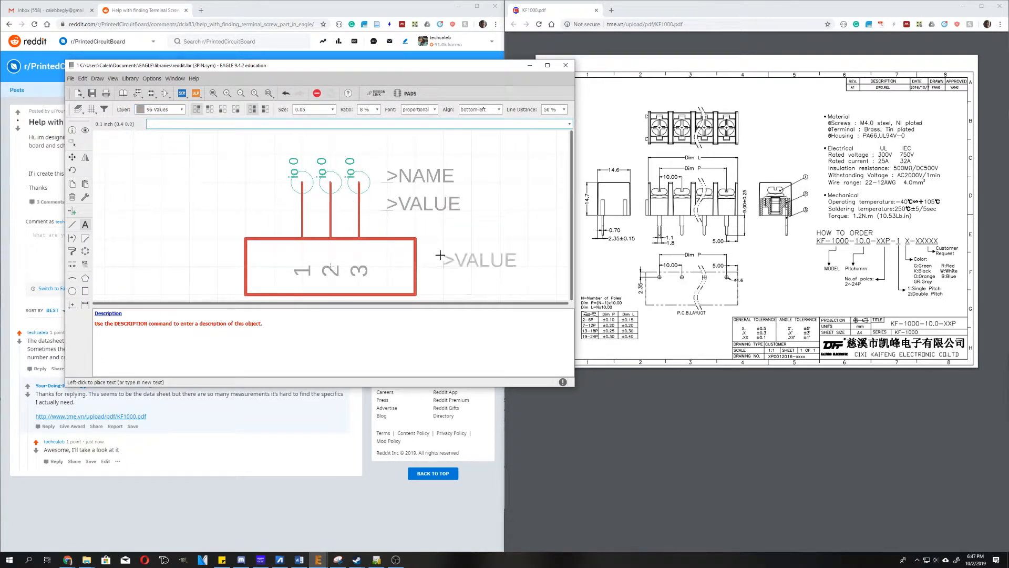
key("Escape")
left_click(487, 277)
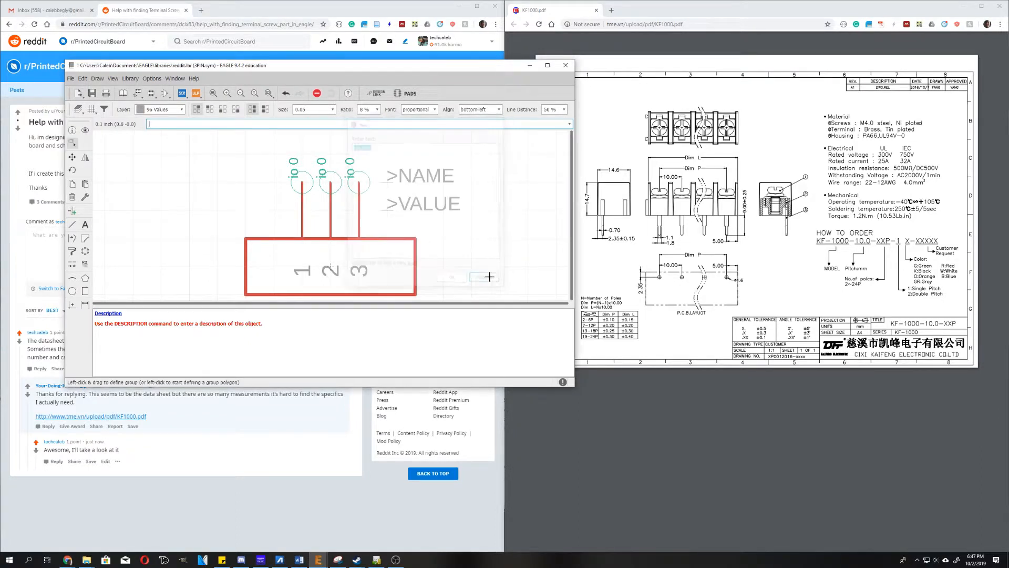
- Open the 3POST10MM device and review its pin-to-pad connections without changing them
left_click(123, 93)
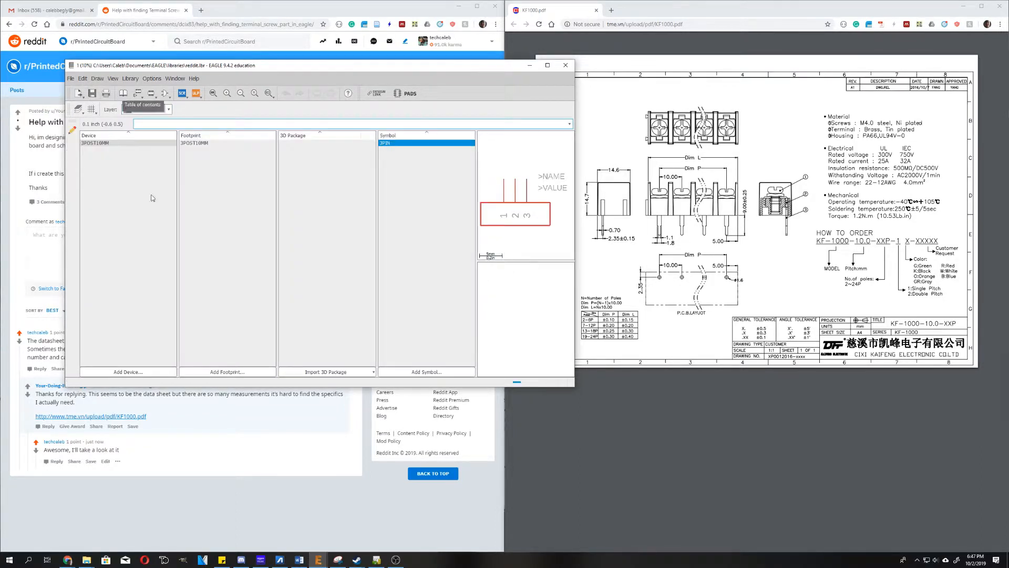
left_click(108, 143)
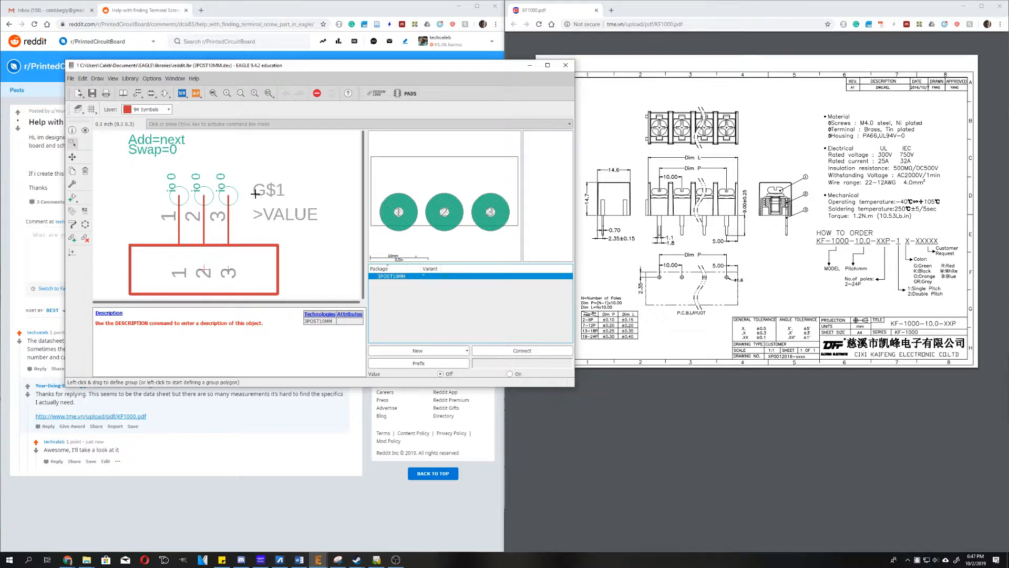
left_click(522, 351)
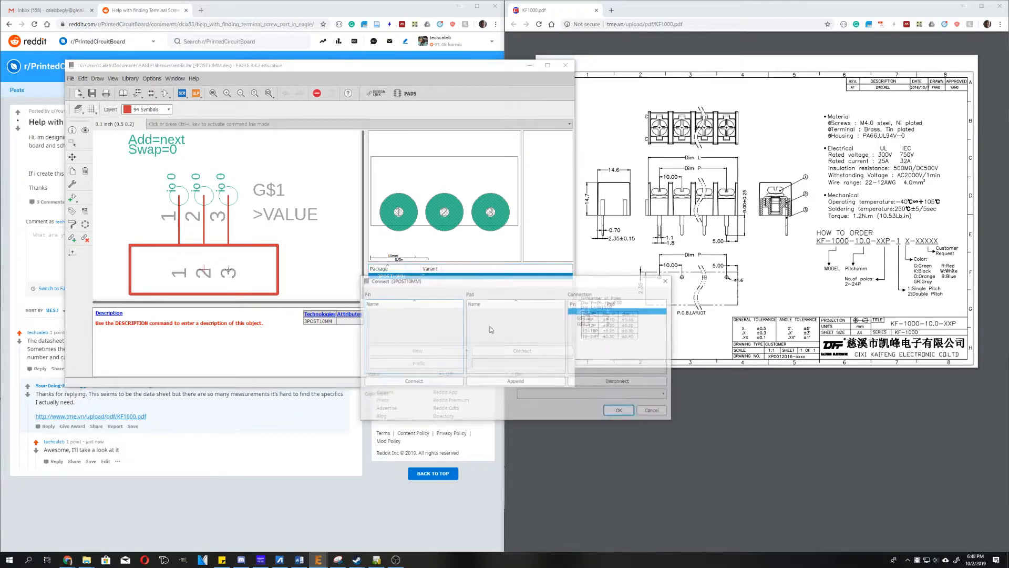
left_click(668, 279)
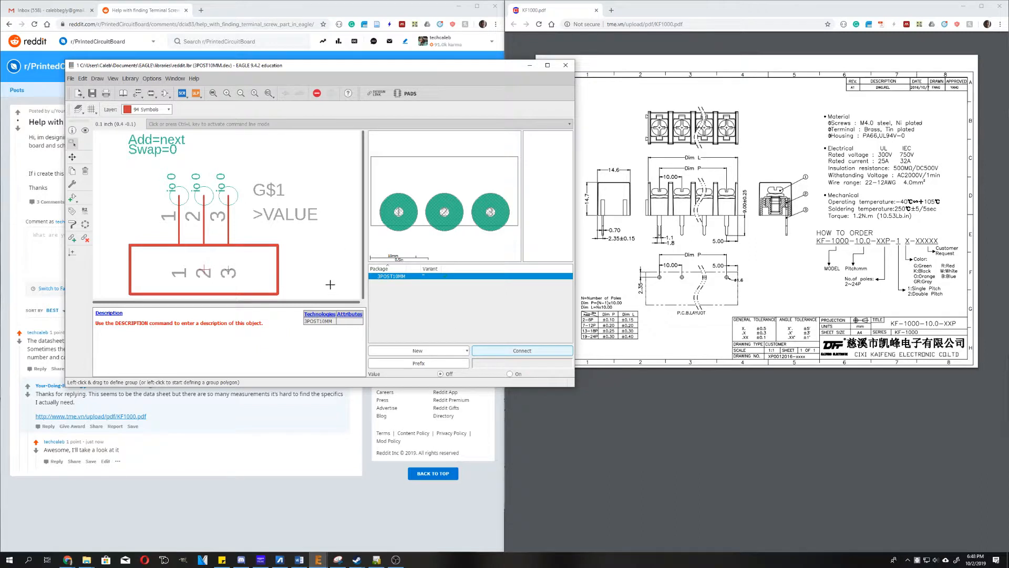
- Keep the 3POST10MM device's Value option set to Off and set its prefix to J
left_click(509, 373)
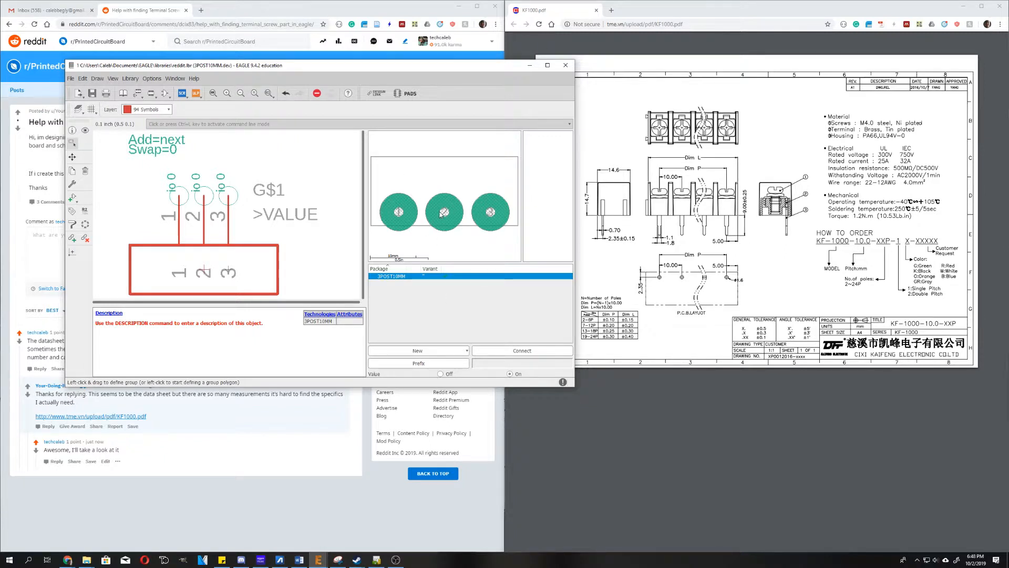
left_click(440, 374)
left_click(439, 363)
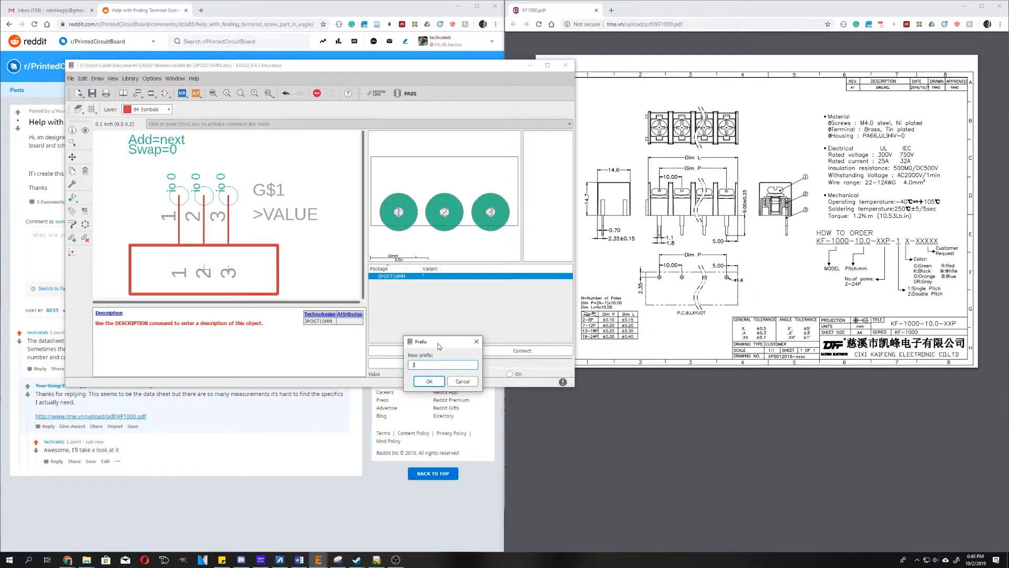
left_click(429, 382)
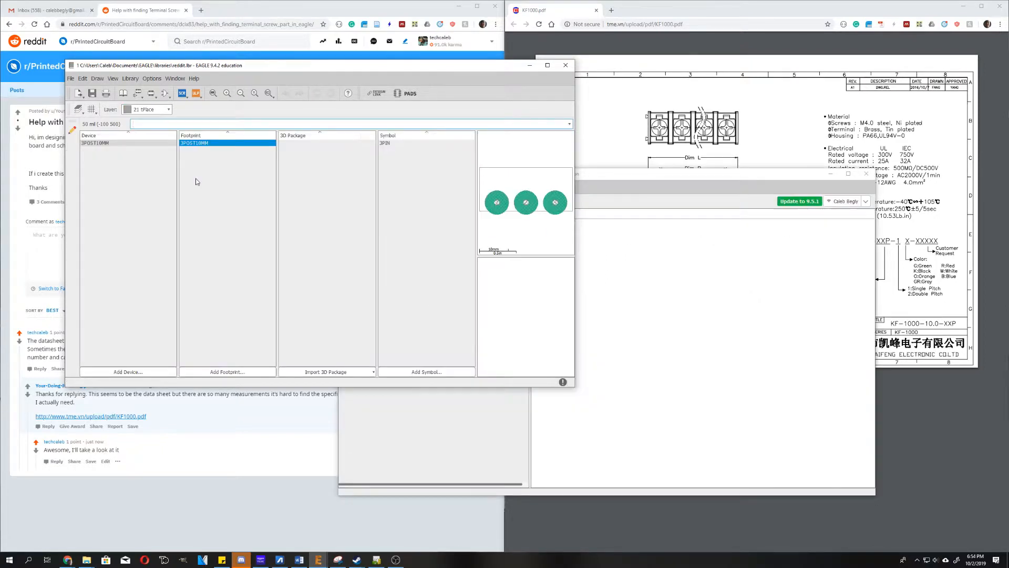
- Place a >NAME text on layer 25 tNames just right of the 3POST10MM footprint's outline, then save and close the library
double_click(201, 143)
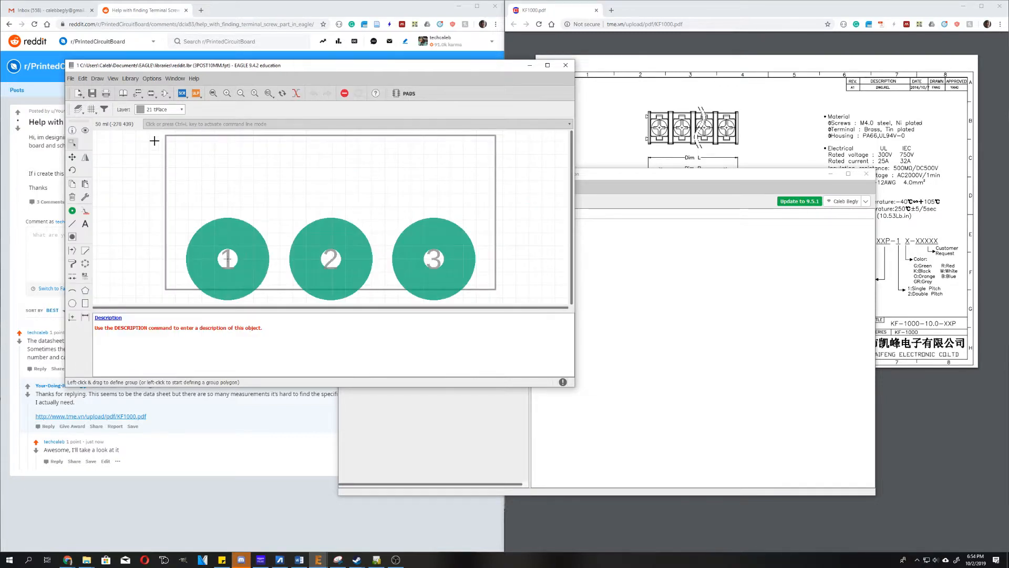
left_click(179, 109)
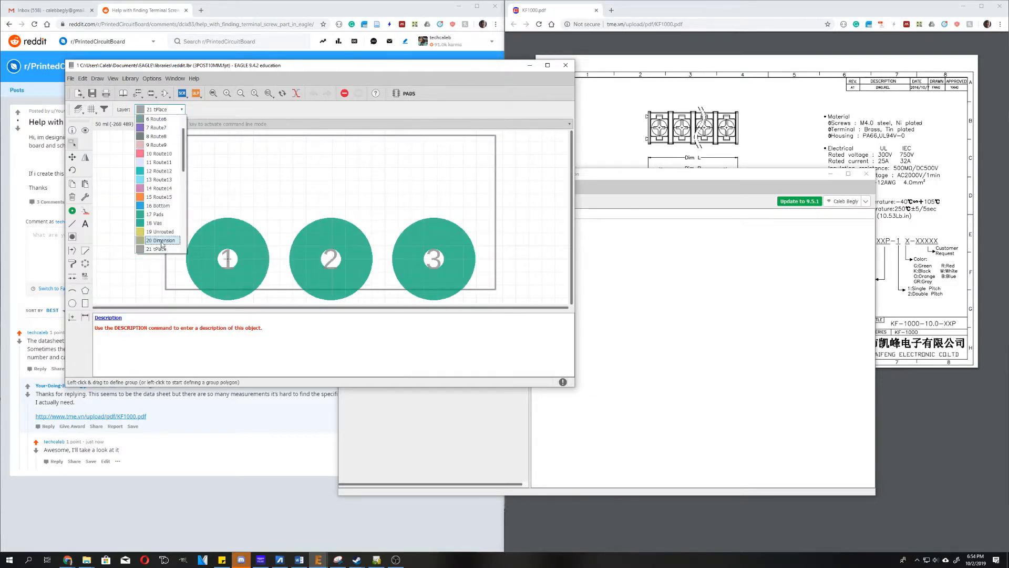
scroll(162, 247, "down", 3)
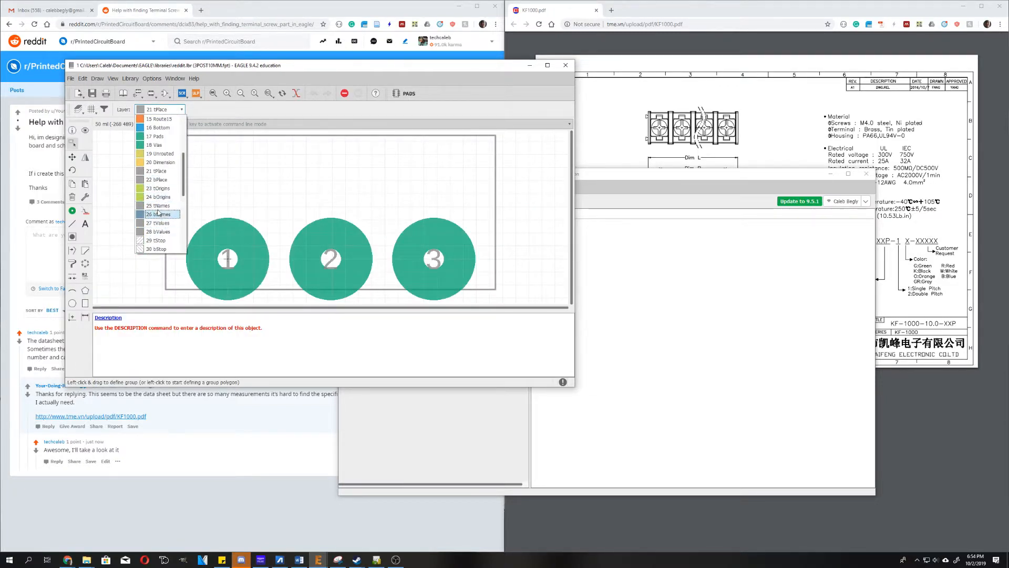
left_click(158, 206)
left_click(85, 224)
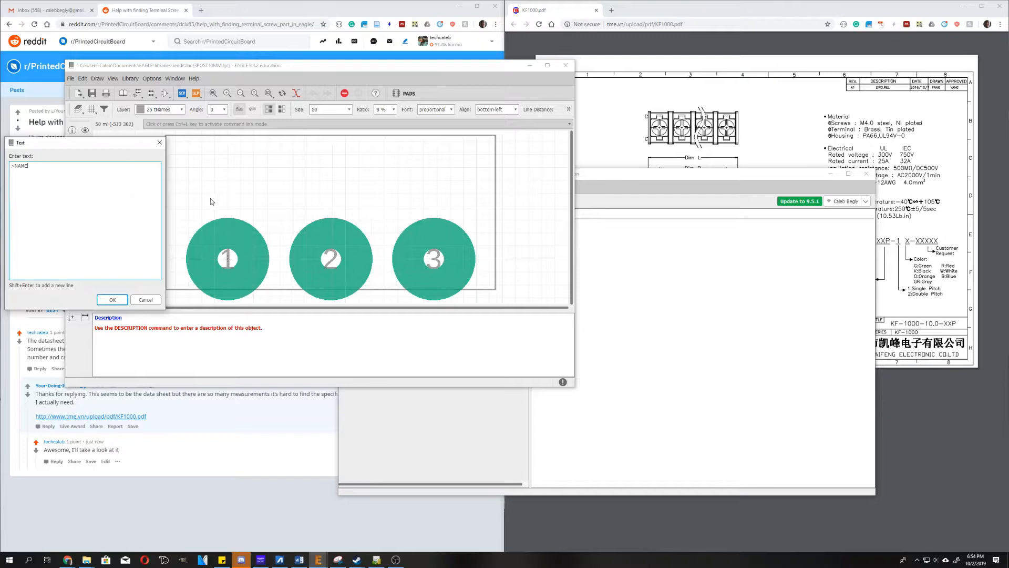
left_click(111, 300)
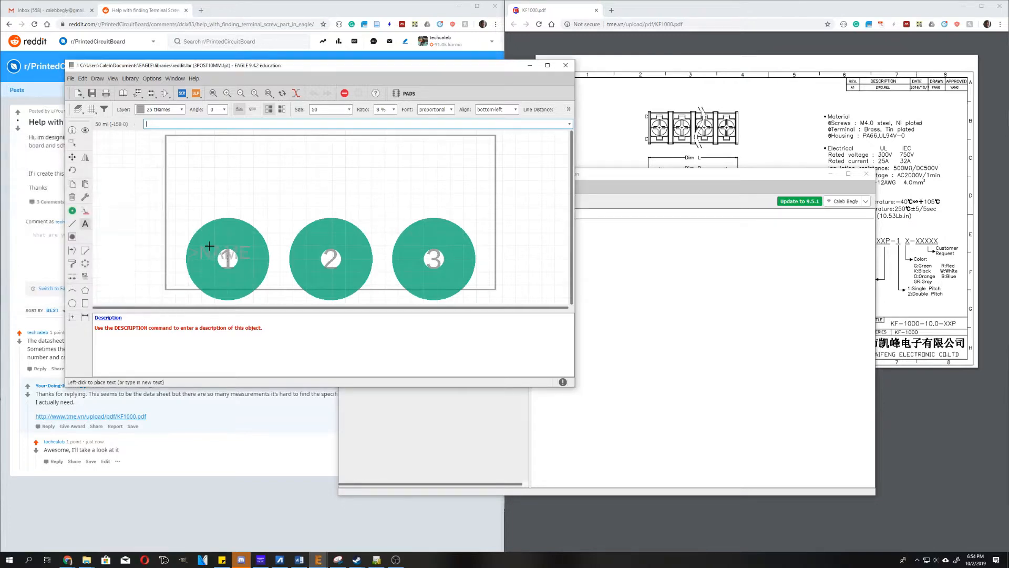
left_click(505, 272)
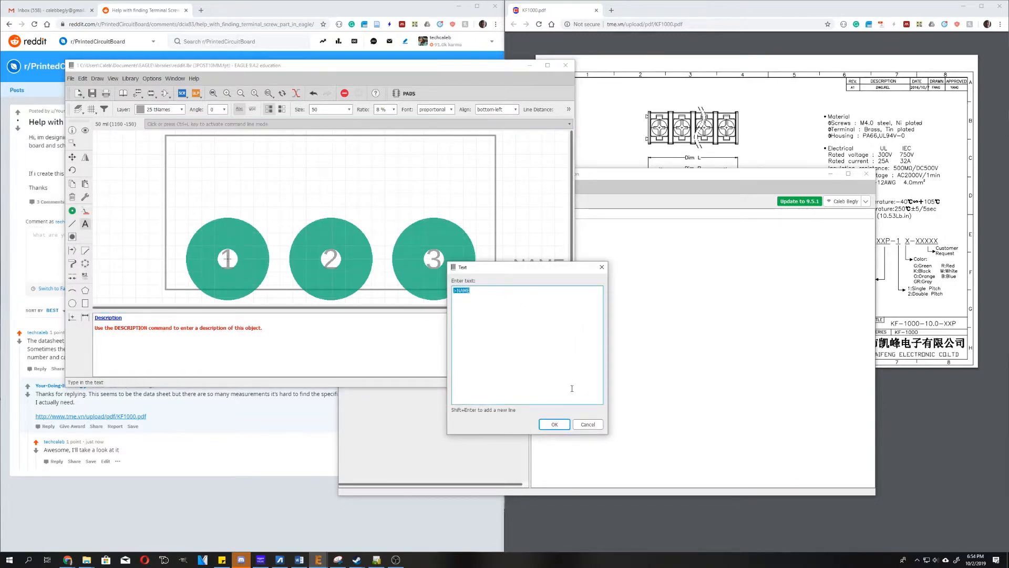
left_click(588, 424)
key("ctrl+s")
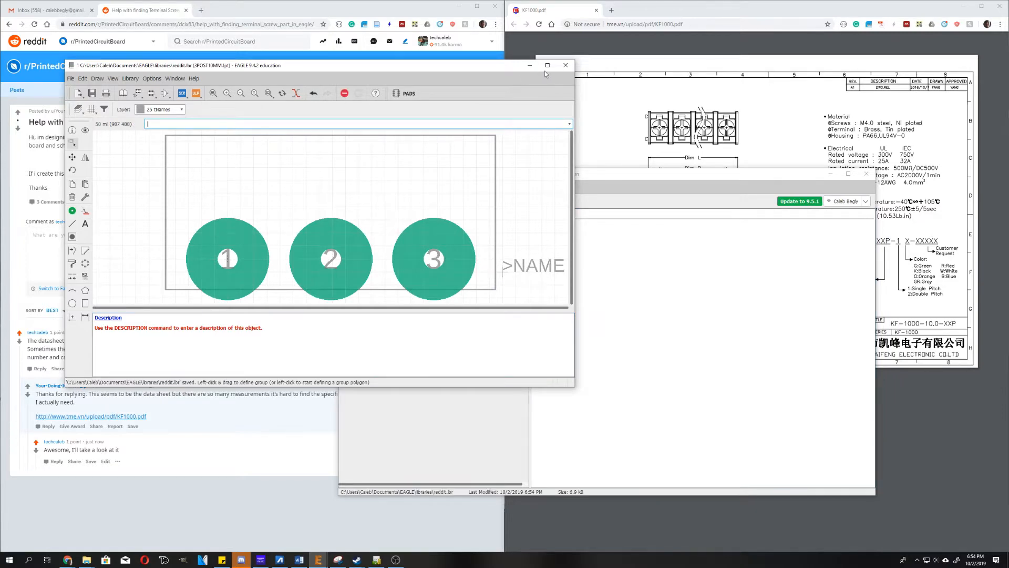
left_click(565, 65)
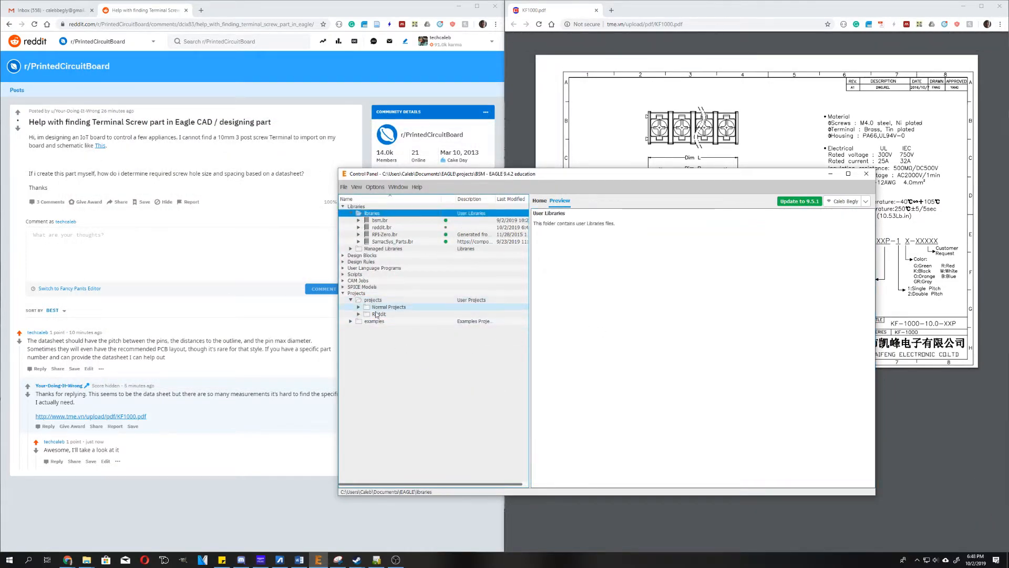
- Create a new project named Yourdoingitwrong in the Reddit projects folder, leaving the missing BSM project without saving
left_click(371, 314)
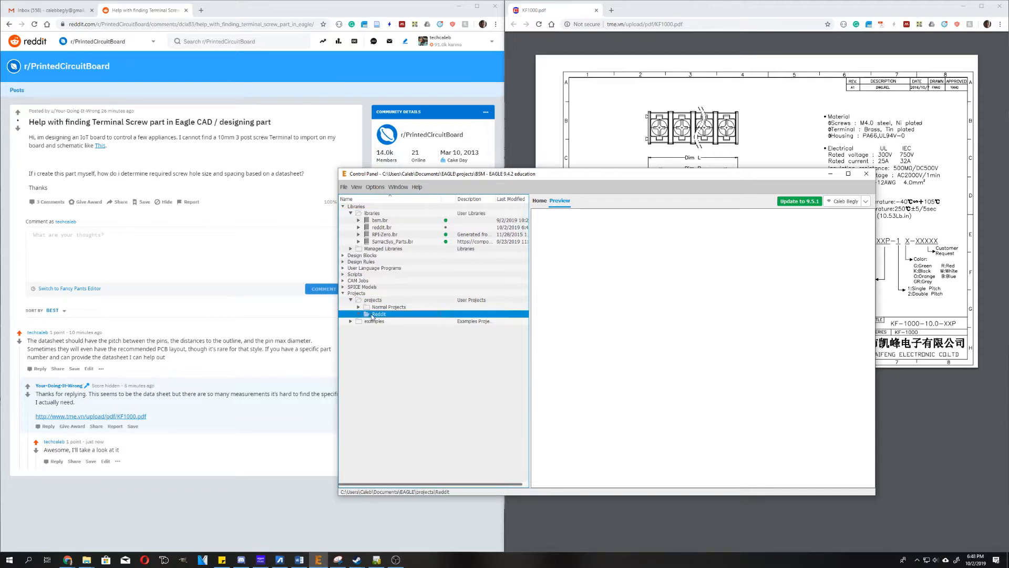
right_click(376, 317)
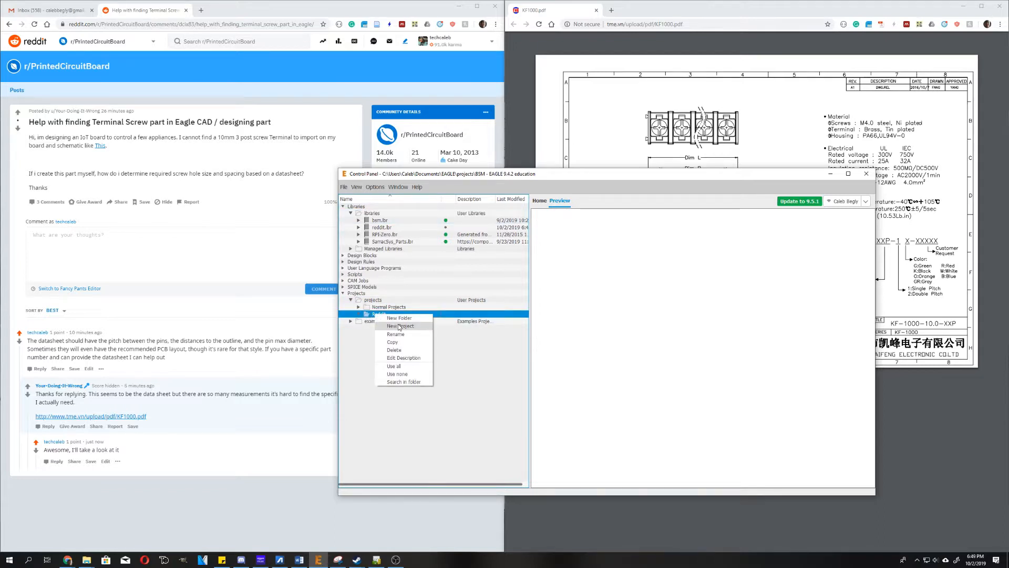
left_click(392, 320)
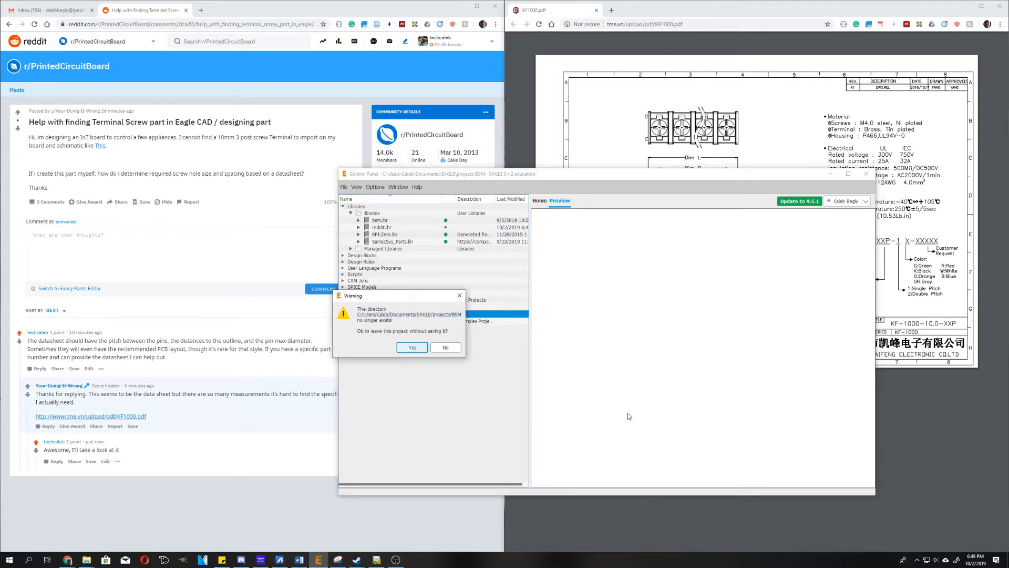
left_click(413, 347)
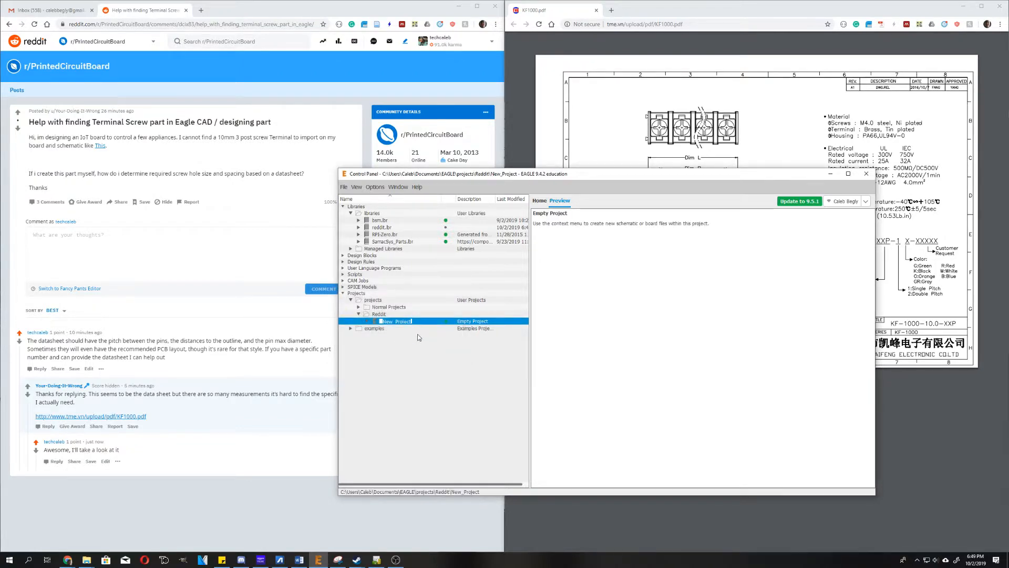
type("Yourdoingitwrong")
key("Return")
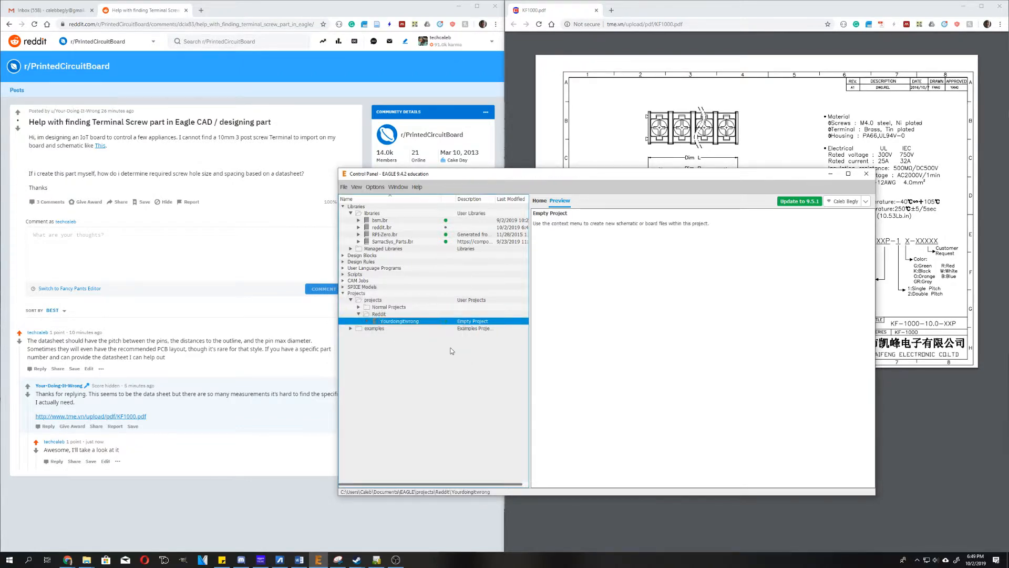
- Open the Yourdoingitwrong project and create a new schematic in it
right_click(406, 322)
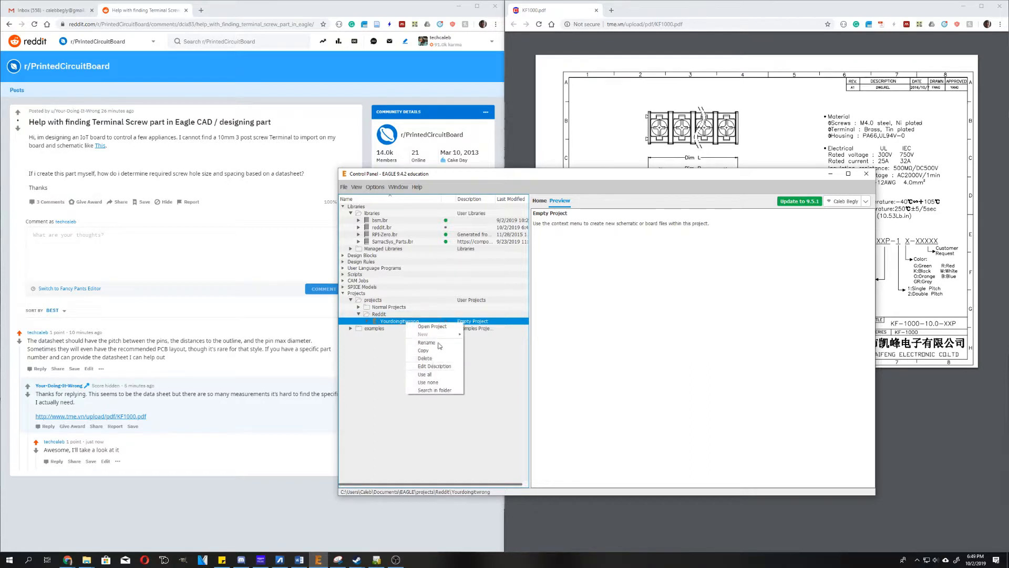
left_click(355, 188)
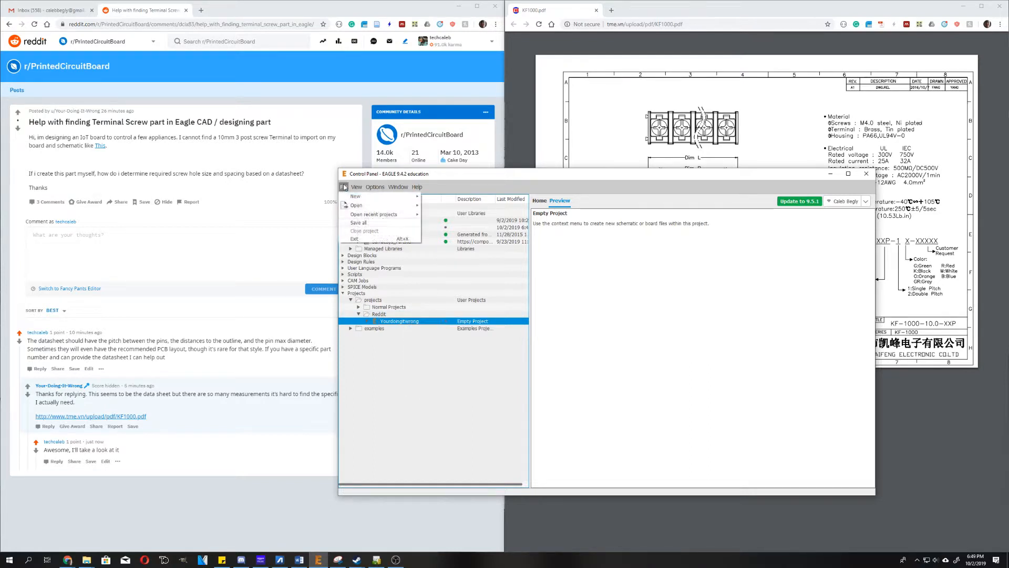
left_click(405, 322)
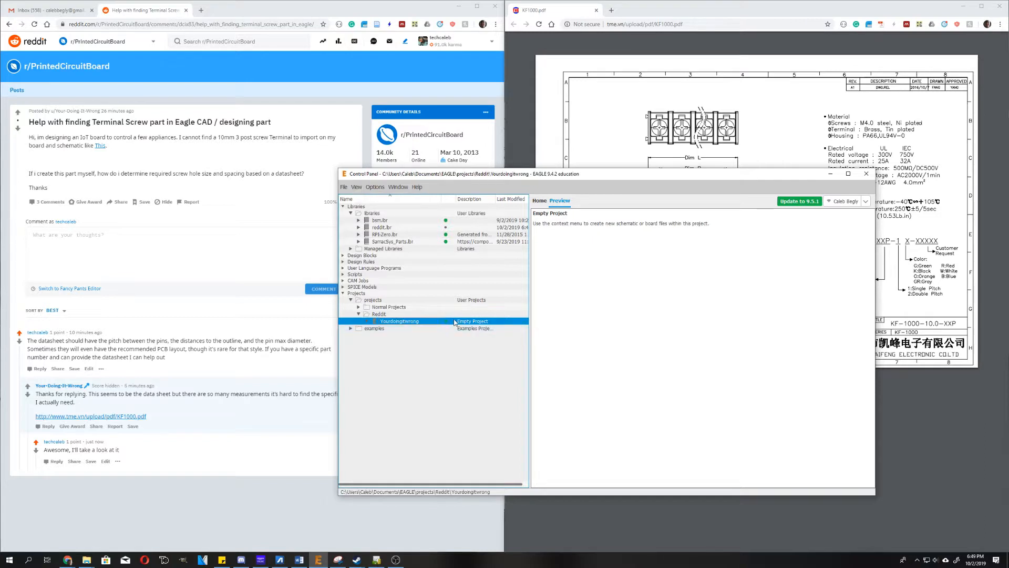
left_click(344, 187)
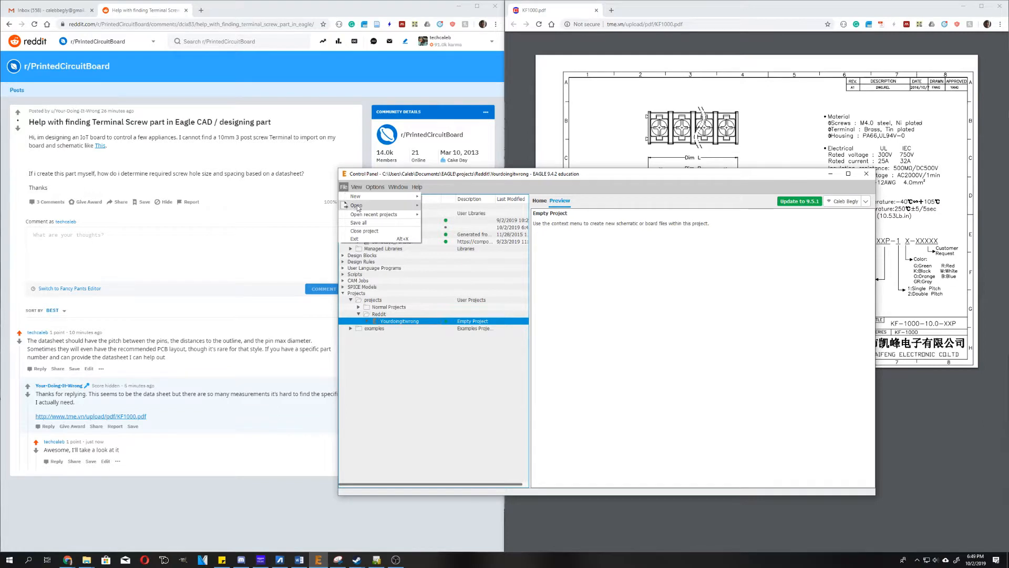
mouse_move(406, 197)
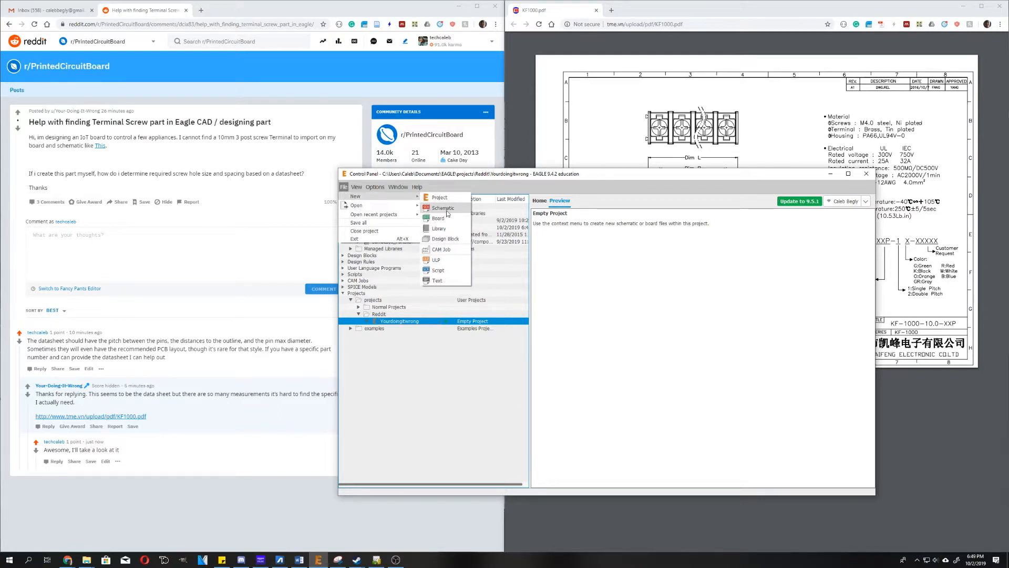
left_click(447, 210)
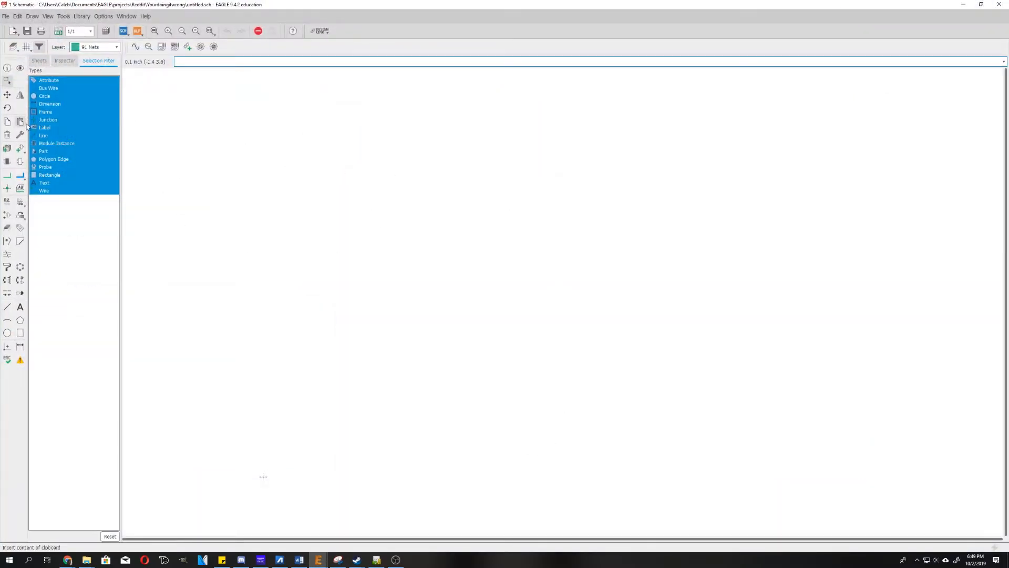
- Start adding a part to the schematic and load reddit.lbr into the Library Manager's available libraries
left_click(20, 150)
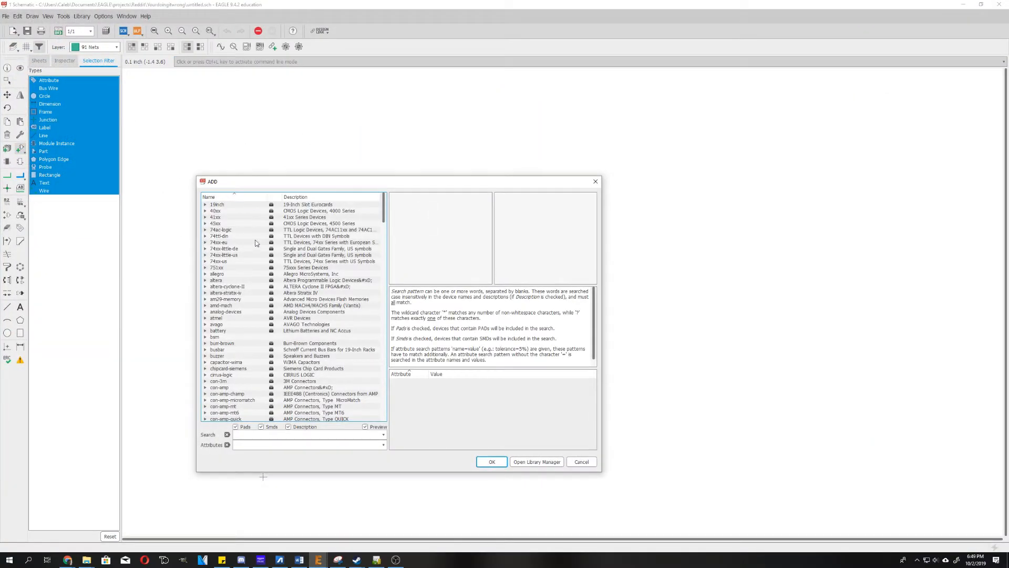
left_click_drag(393, 184, 421, 101)
scroll(320, 279, "down", 8)
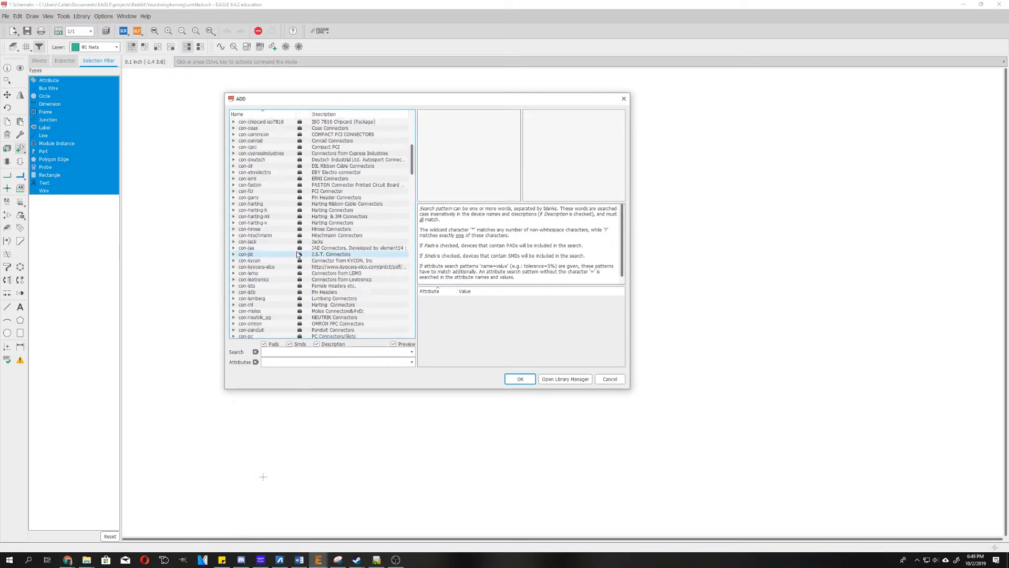
scroll(320, 279, "down", 20)
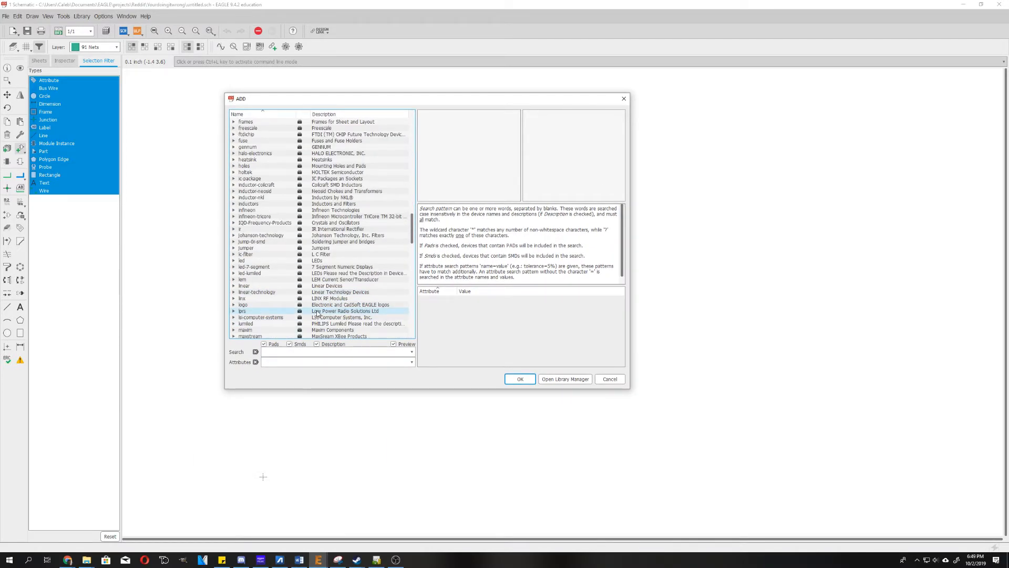
left_click(566, 379)
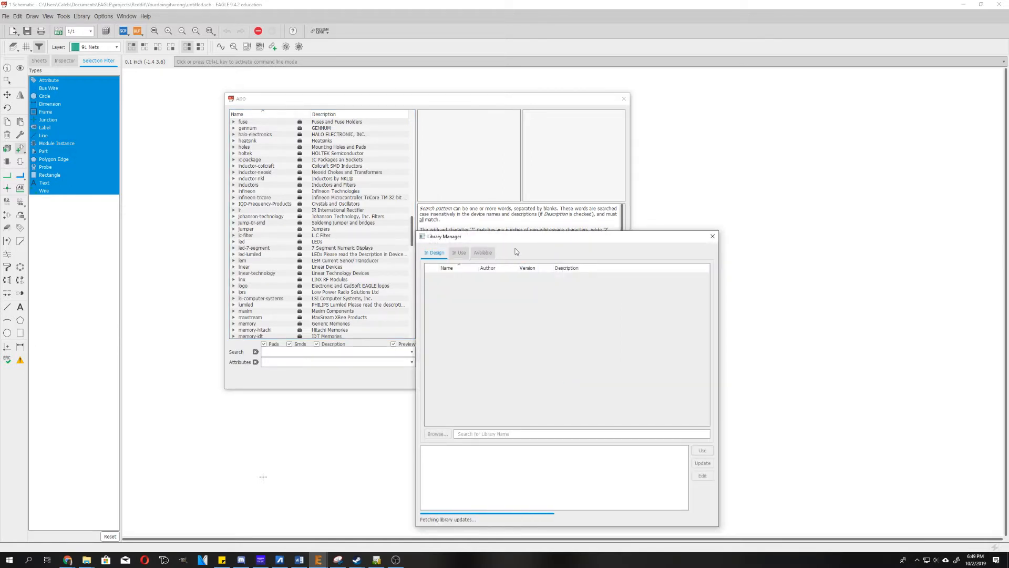
left_click_drag(544, 237, 545, 117)
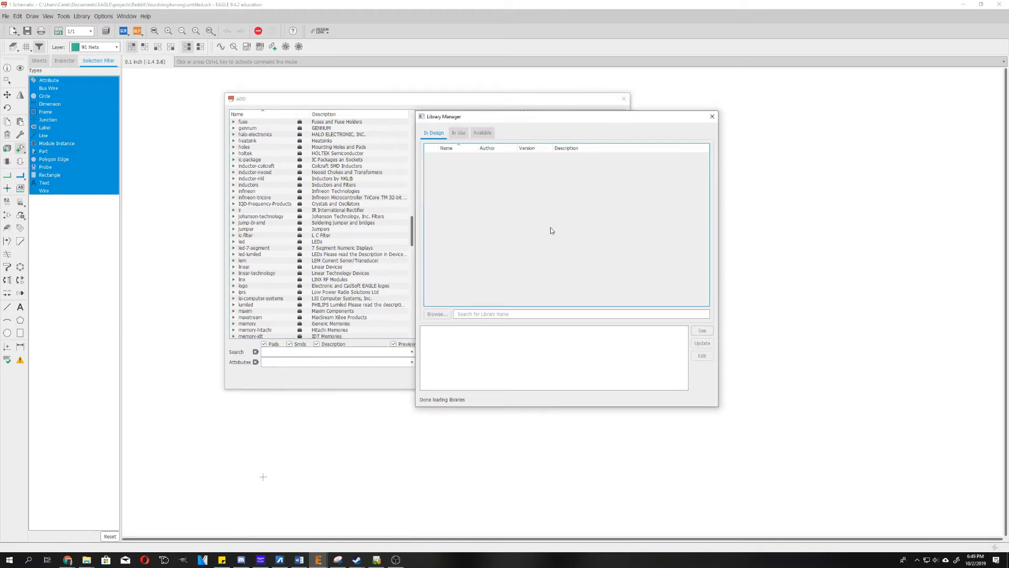
left_click(482, 132)
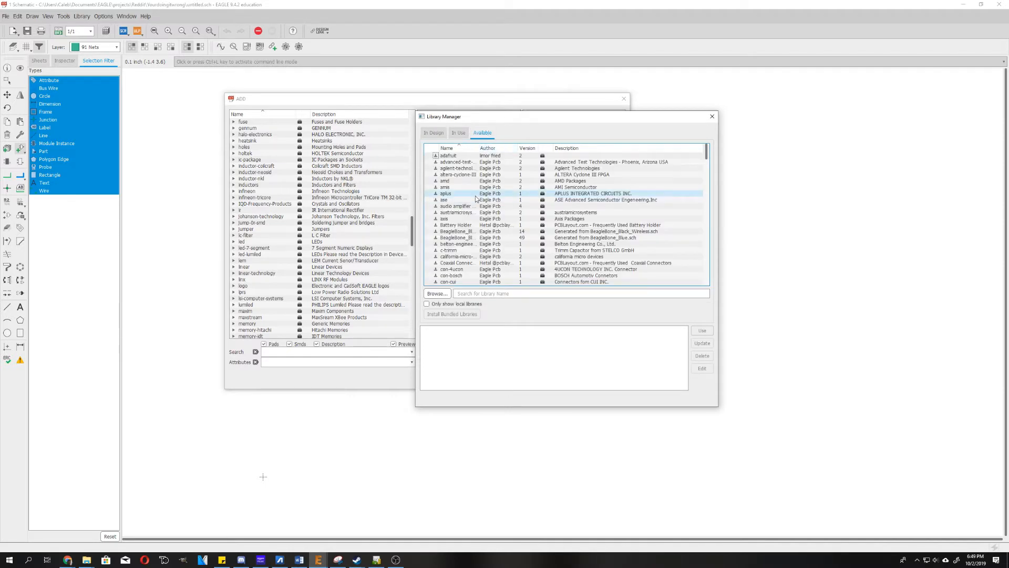
left_click(437, 294)
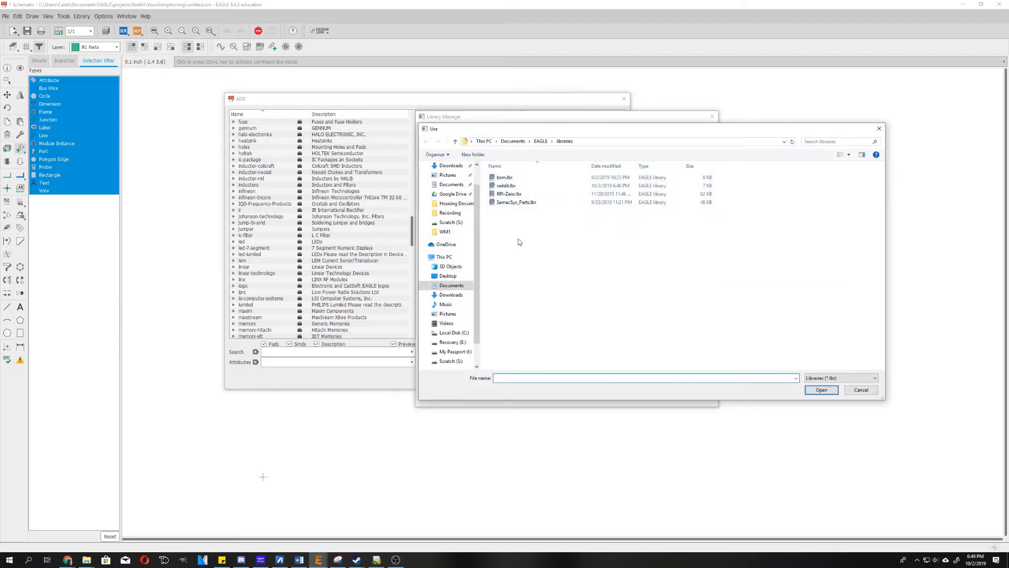
left_click(505, 185)
left_click(822, 389)
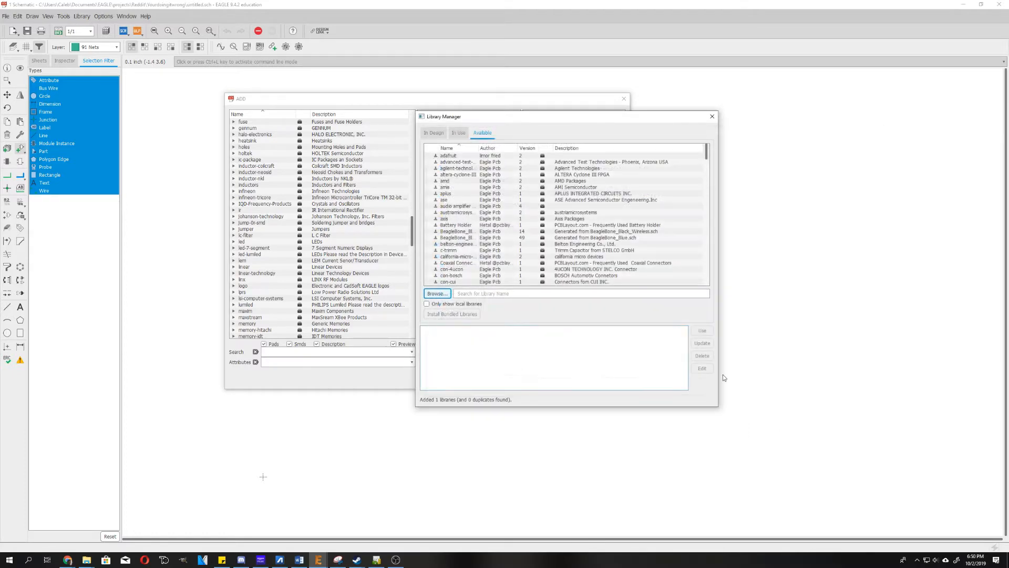
- Put the available reddit library into use and display the list of libraries in use
scroll(559, 193, "down", 20)
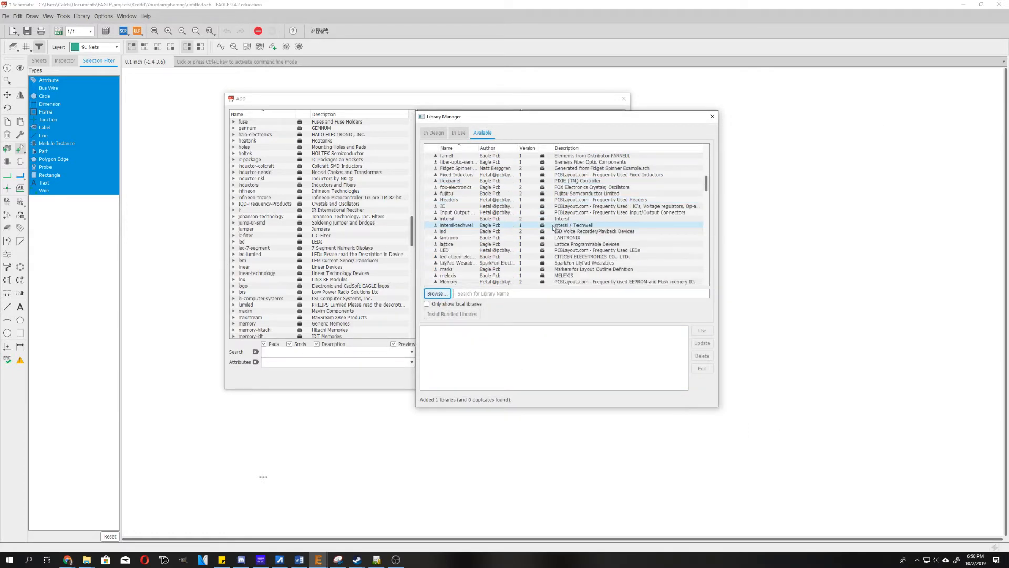
scroll(463, 232, "down", 3)
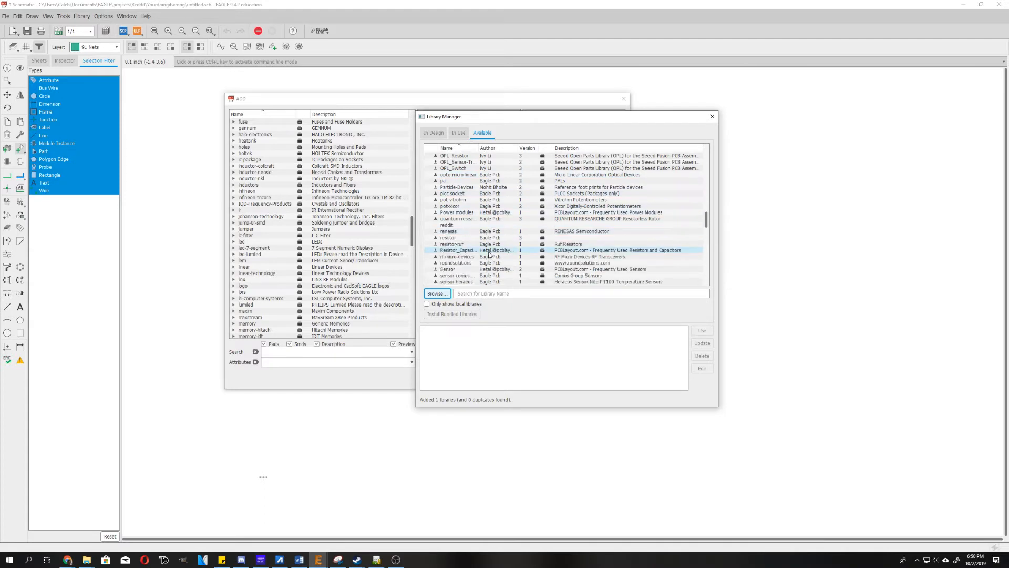
left_click(450, 225)
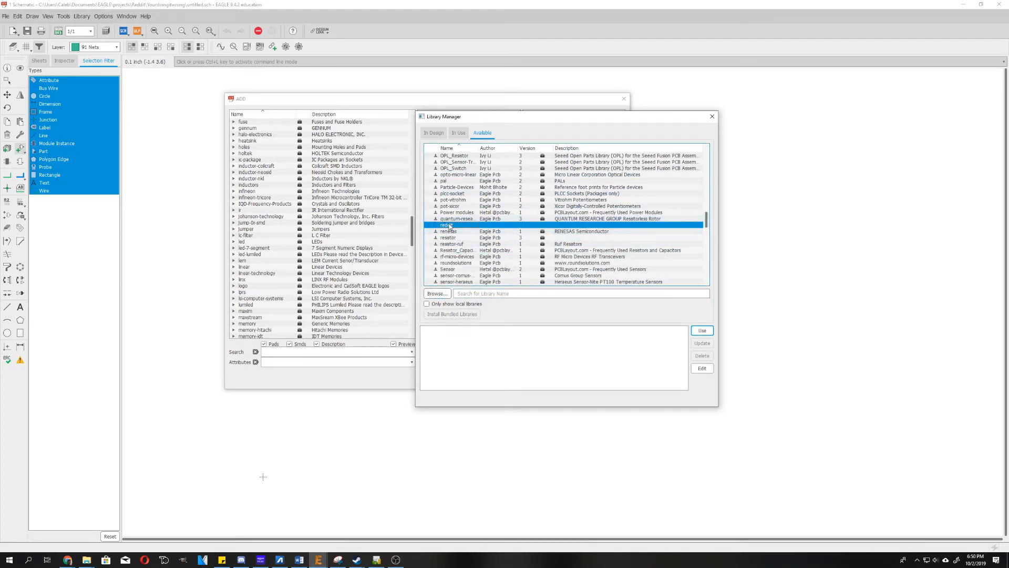
left_click(705, 331)
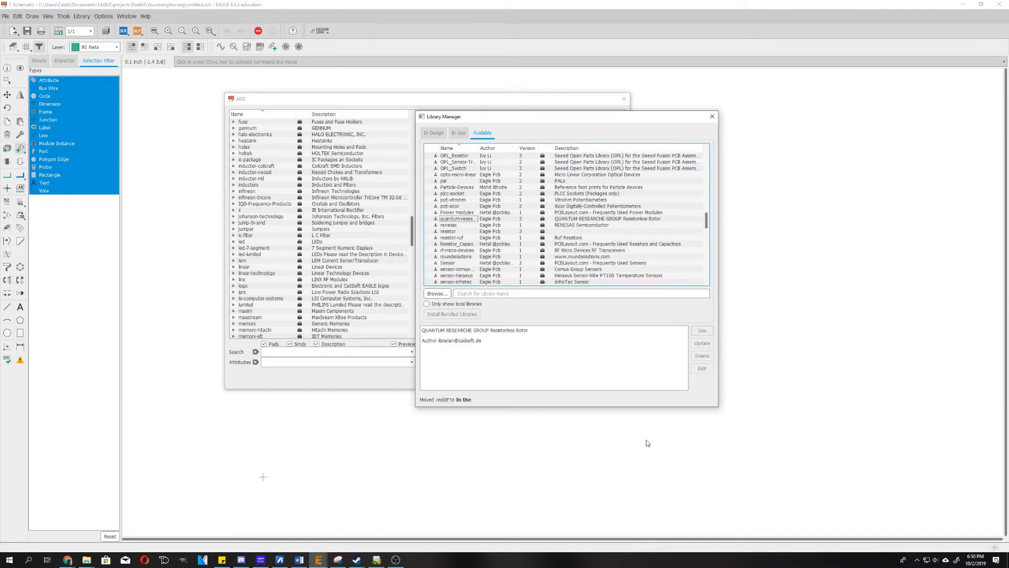
left_click(434, 133)
left_click(458, 133)
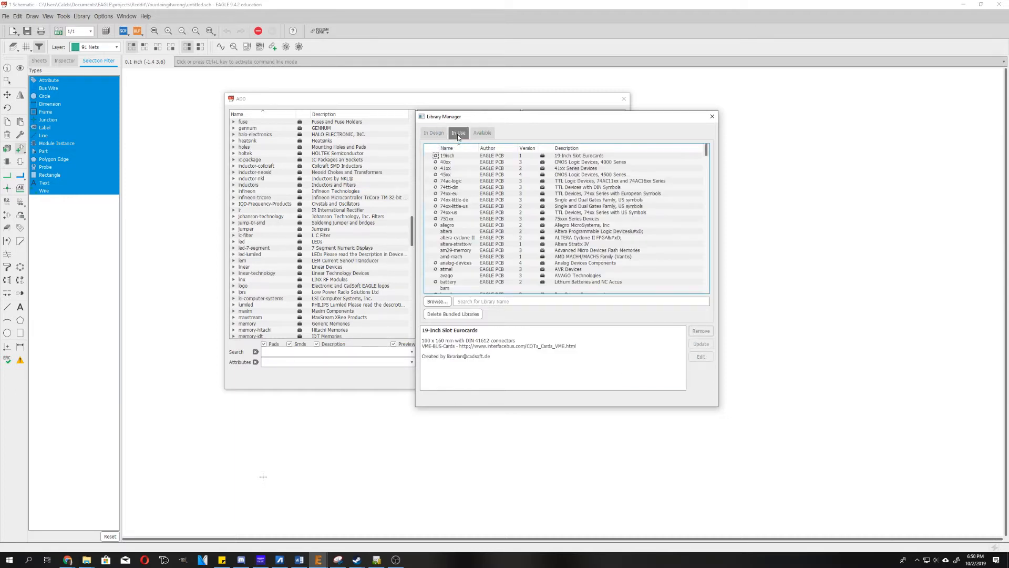
- Close the Library Manager and expand the reddit library in the list of parts available to add
scroll(641, 243, "down", 8)
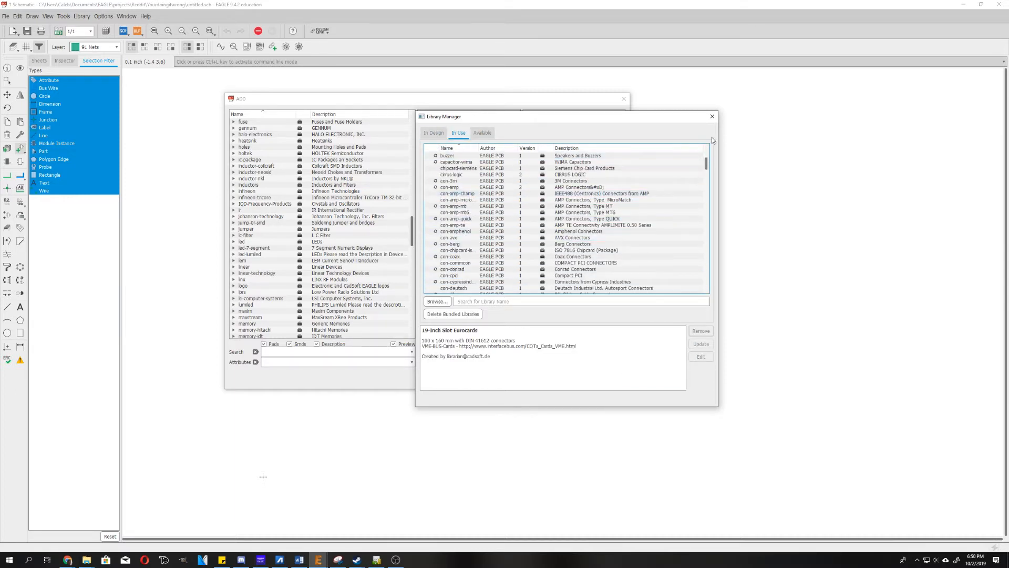
left_click(712, 117)
scroll(318, 248, "up", 10)
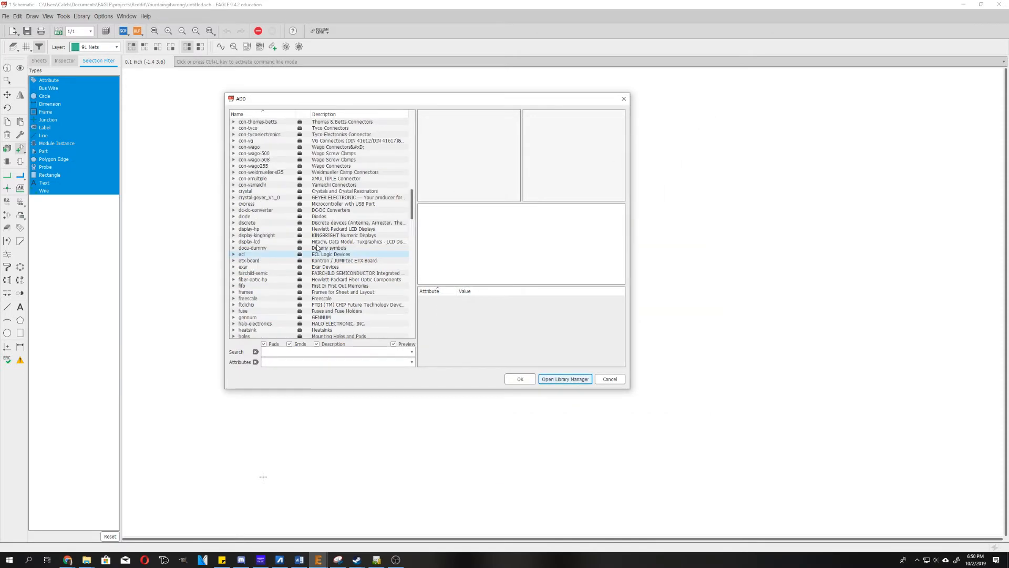
scroll(317, 248, "down", 20)
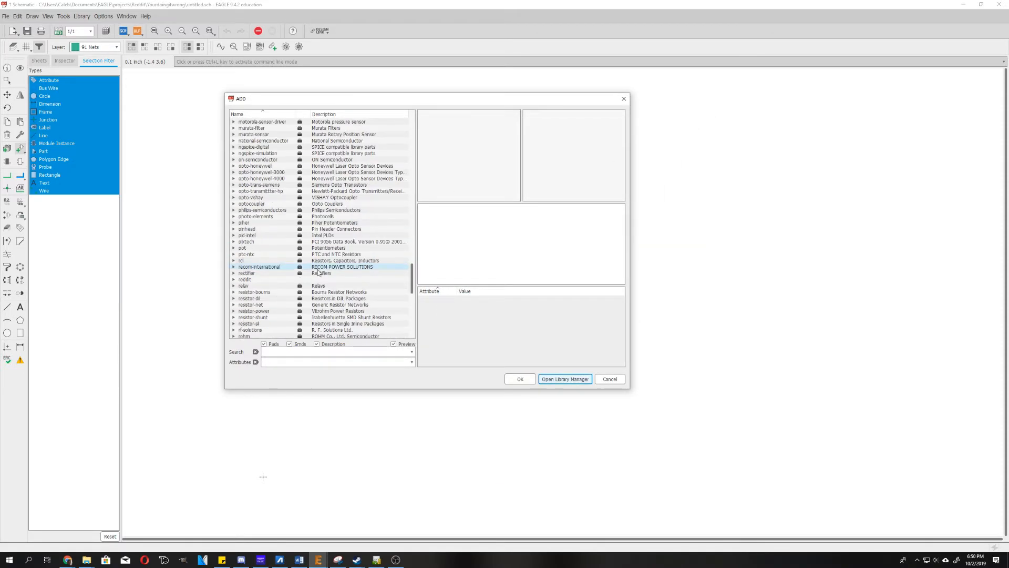
scroll(319, 272, "down", 4)
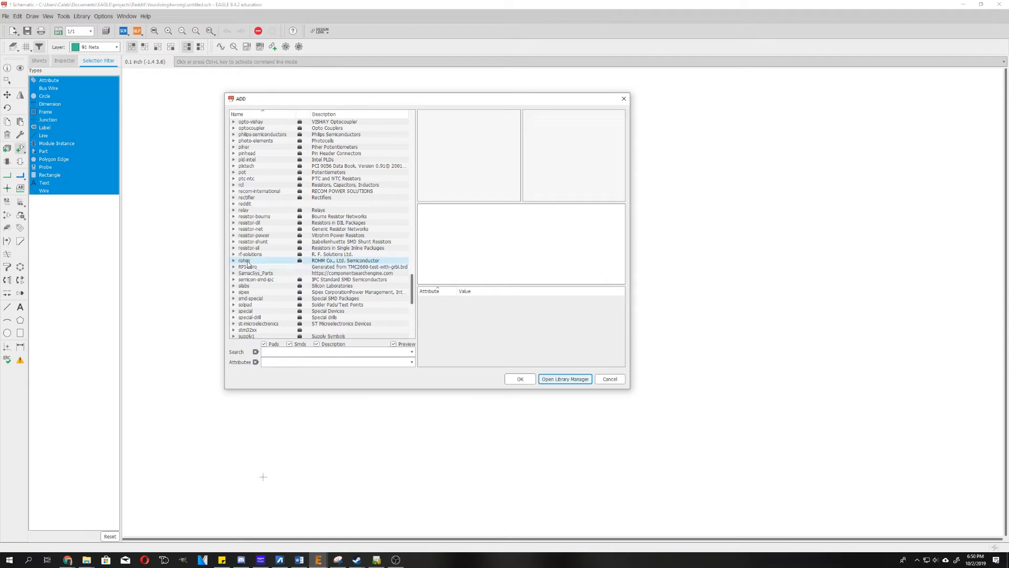
left_click(233, 204)
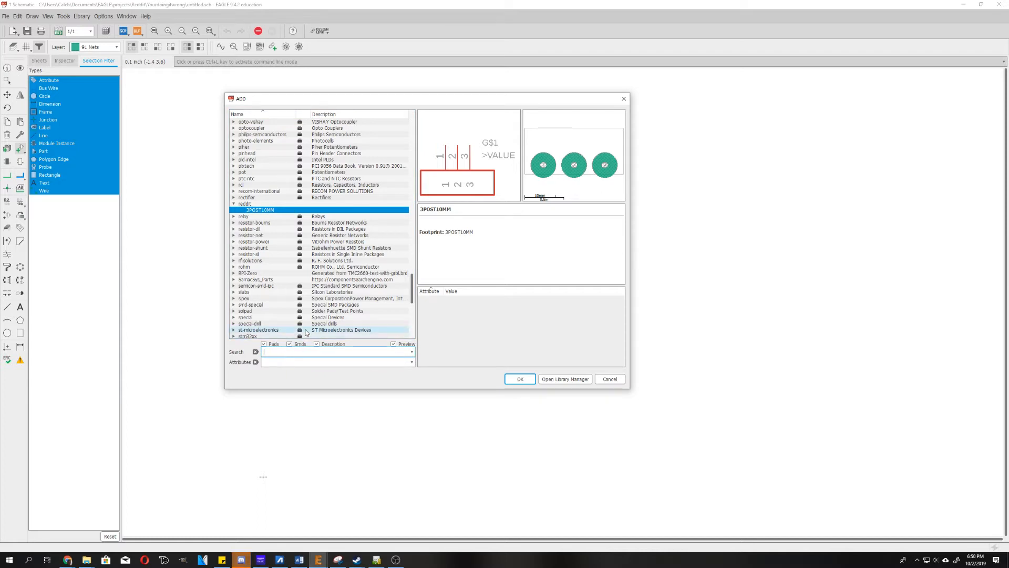
- Search the libraries for the three-post part, refining the pattern from 3POST to 3POST* and *3POST*
type("3POST")
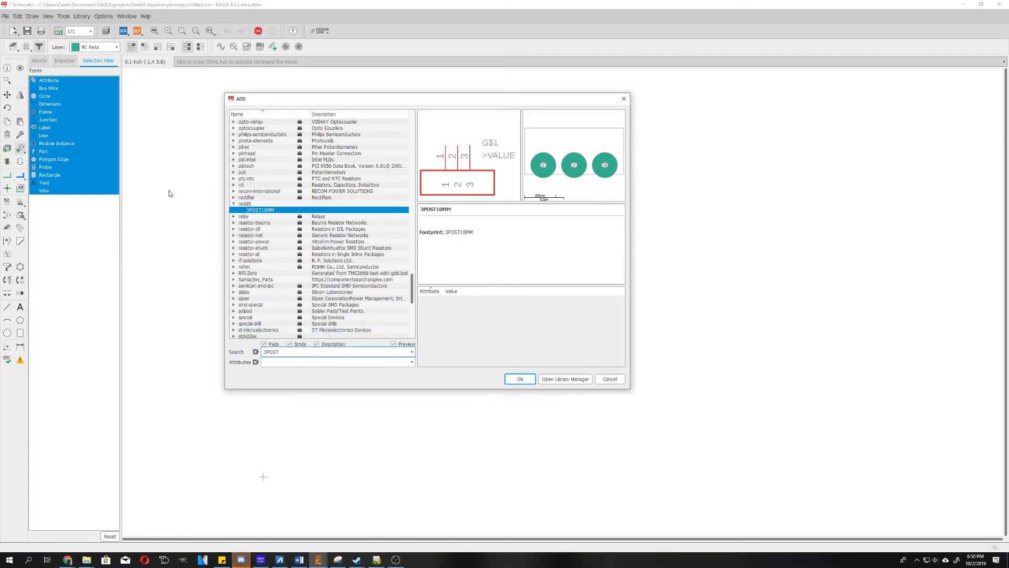
left_click(234, 204)
scroll(252, 192, "up", 8)
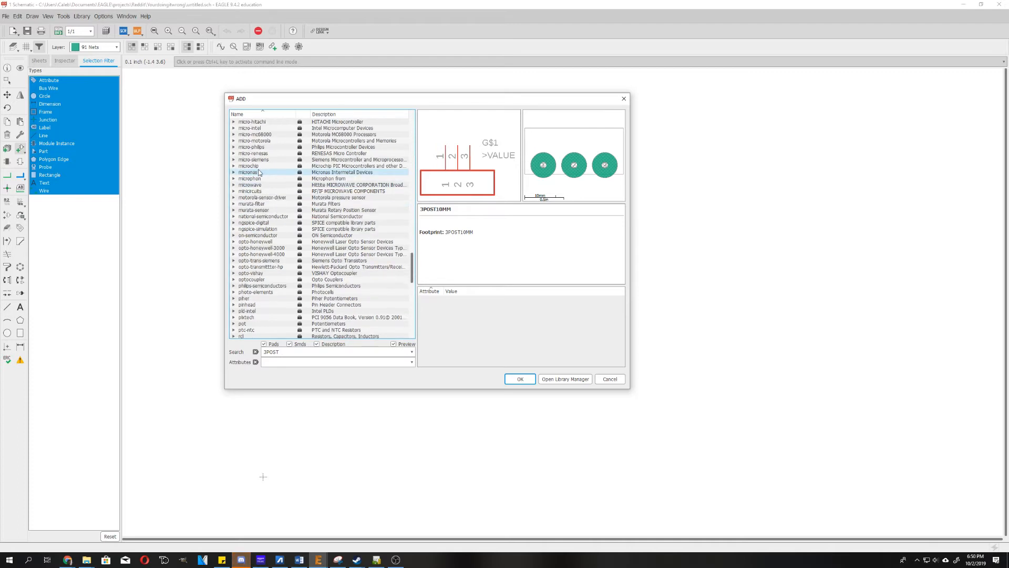
left_click(266, 179)
left_click(356, 354)
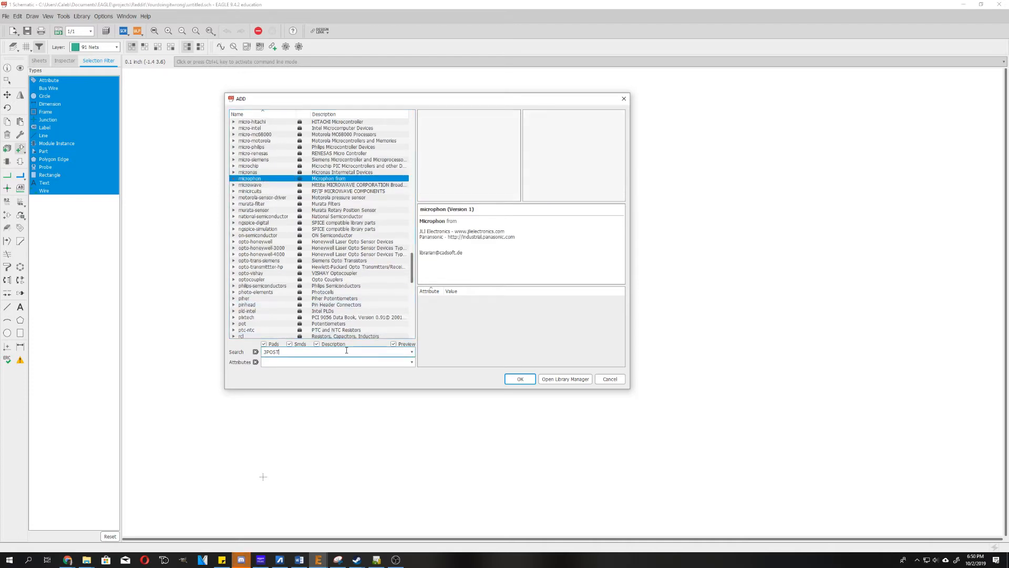
key("Return")
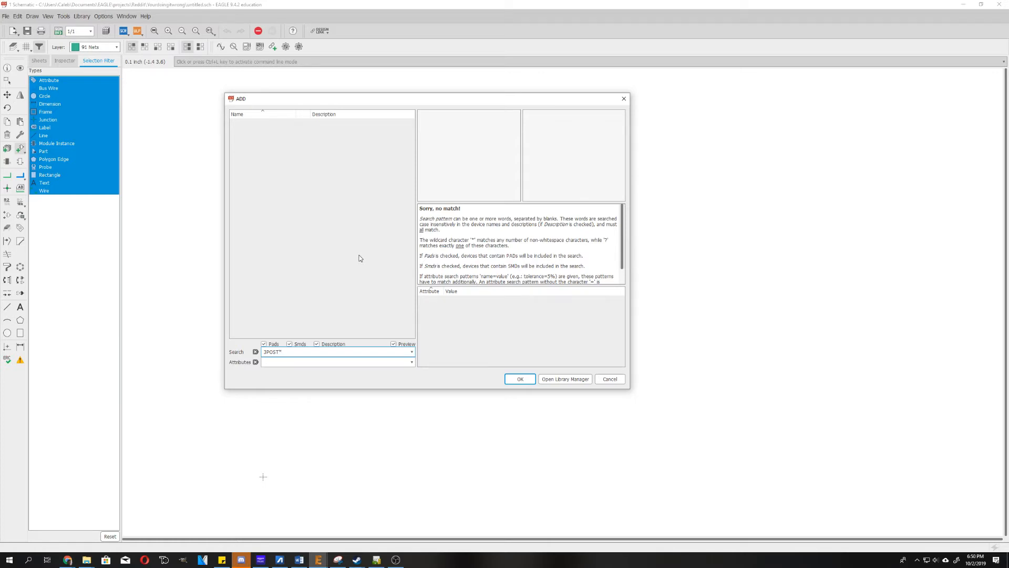
key("Return")
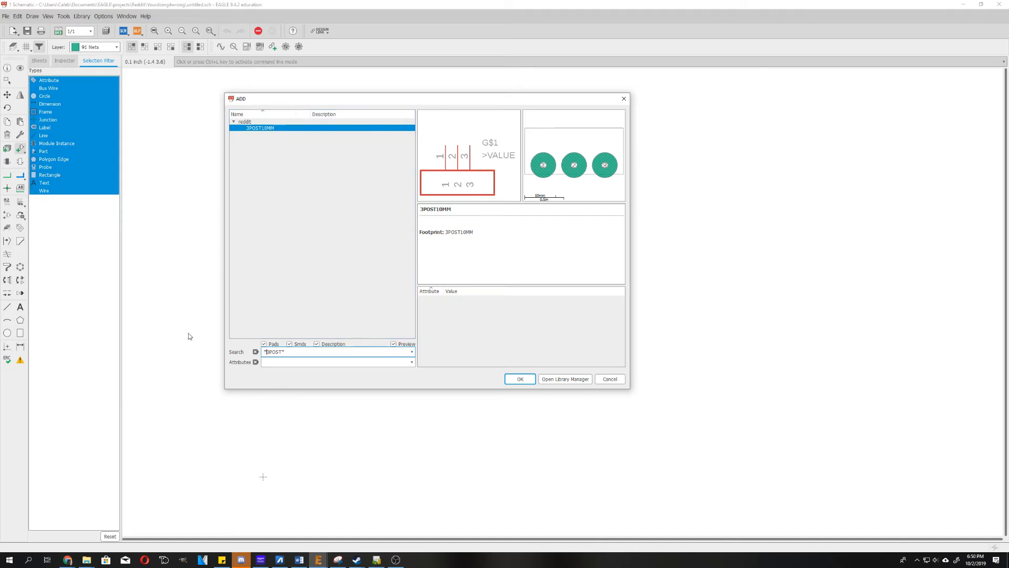
key("Return")
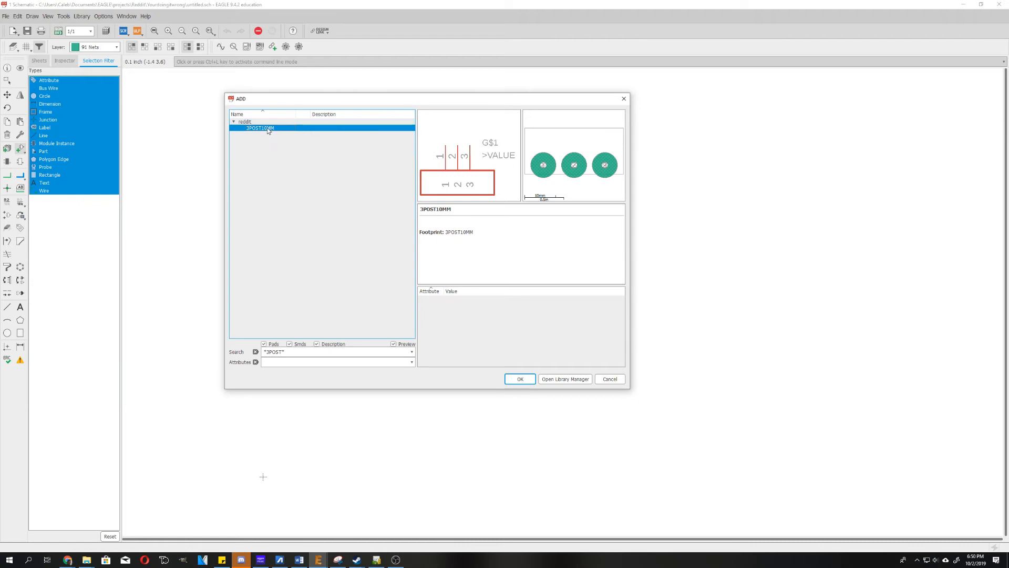
- Place one 3POST10MM part from the reddit library in the schematic and finish adding parts
left_click(519, 378)
left_click(443, 198)
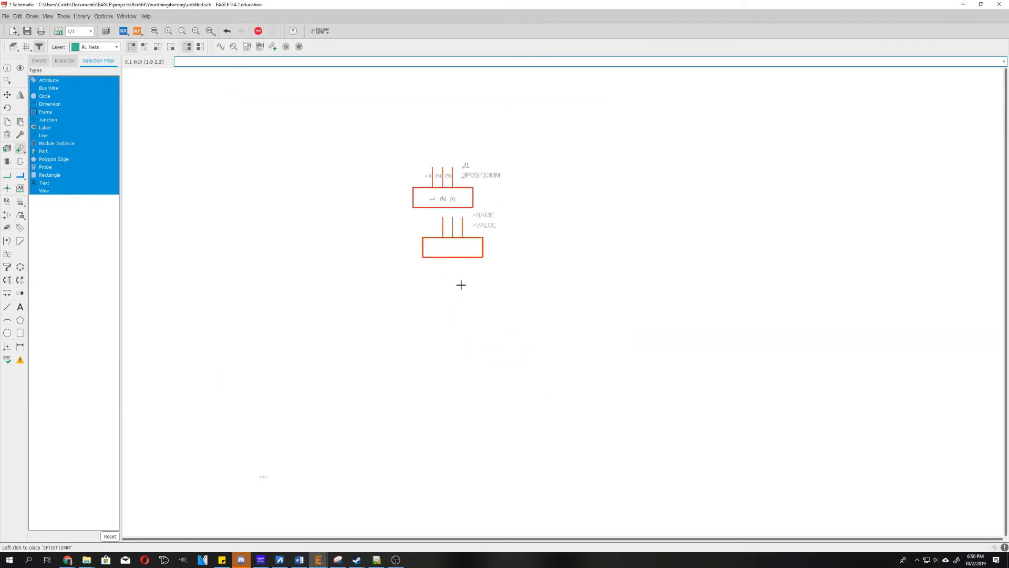
key("Escape")
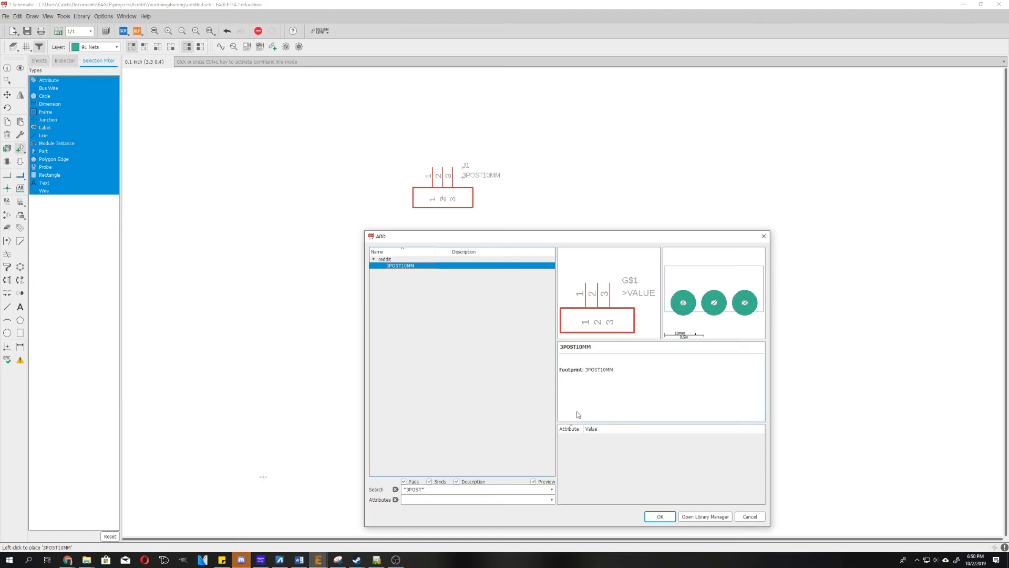
left_click(764, 236)
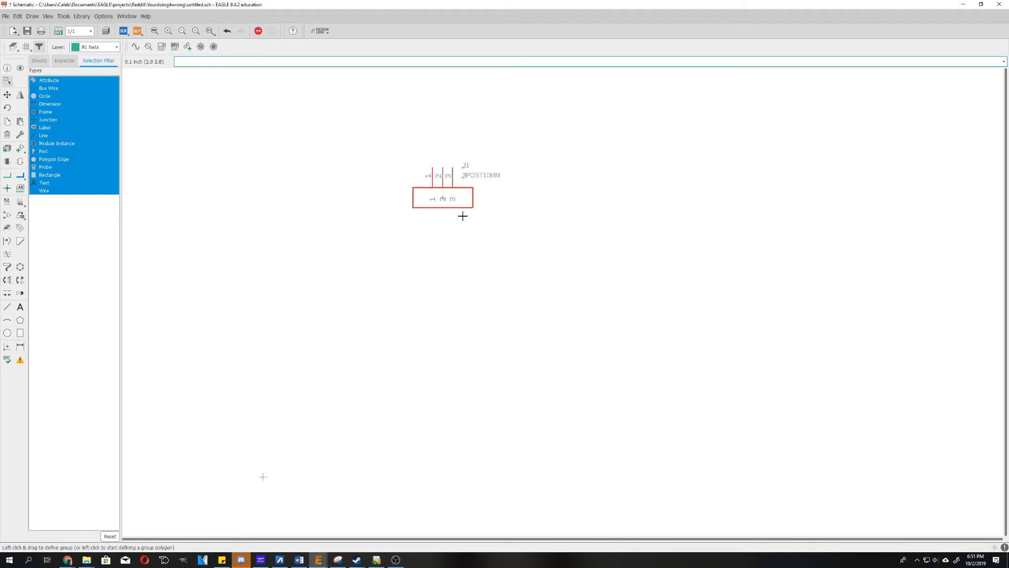
- Check the placed terminal's properties, and move it down and to the right, rotated so its pins face left
right_click(444, 199)
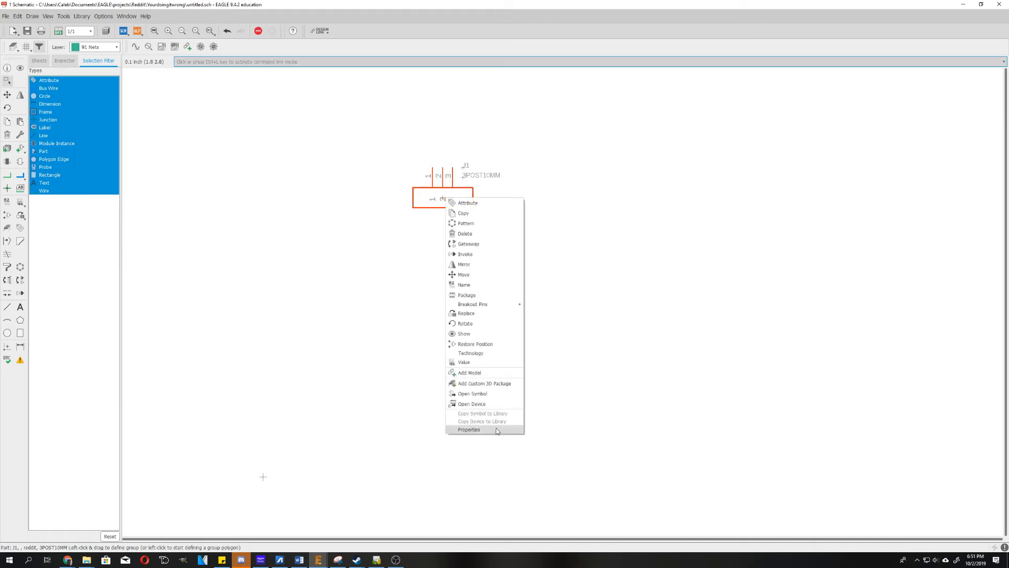
left_click(494, 430)
left_click(653, 70)
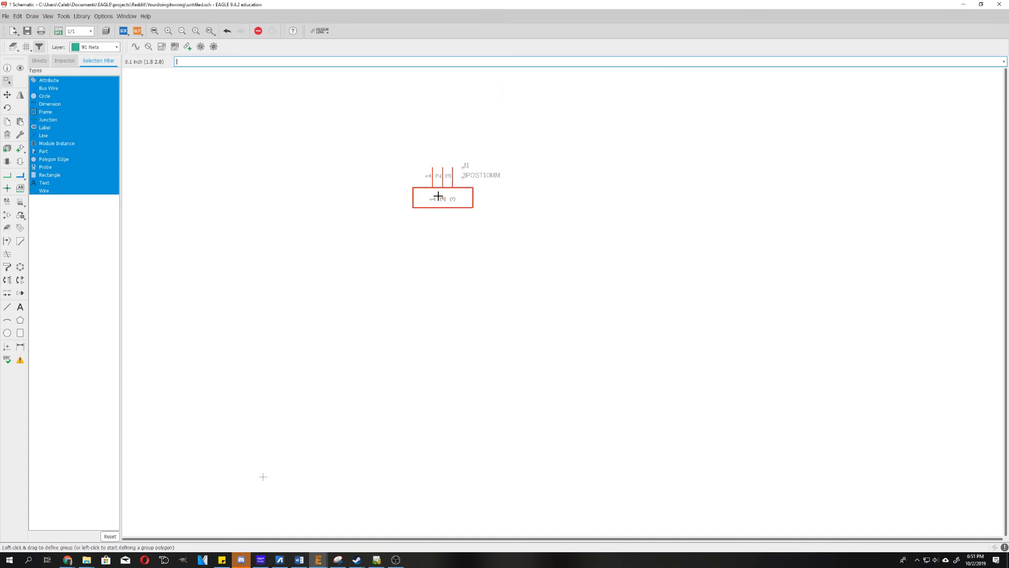
left_click_drag(442, 198, 592, 237)
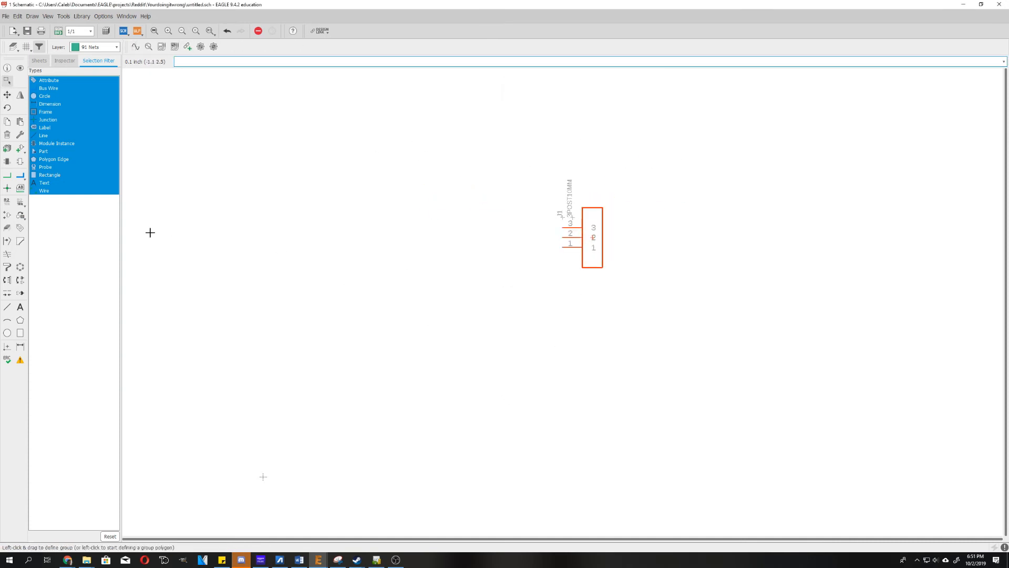
- Create the board from the schematic and move the 3POST10MM footprint inside the board outline
left_click(58, 31)
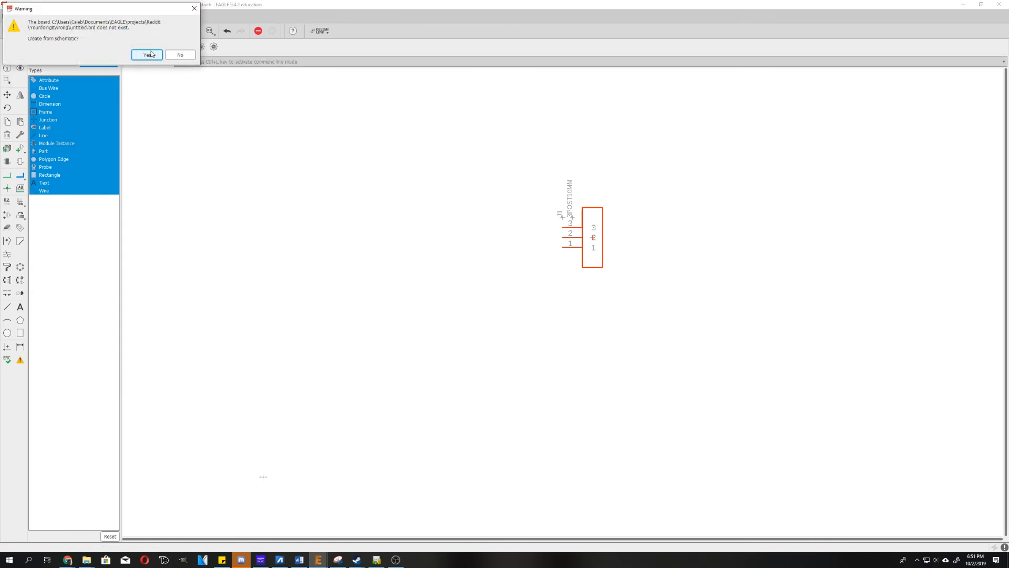
left_click(148, 56)
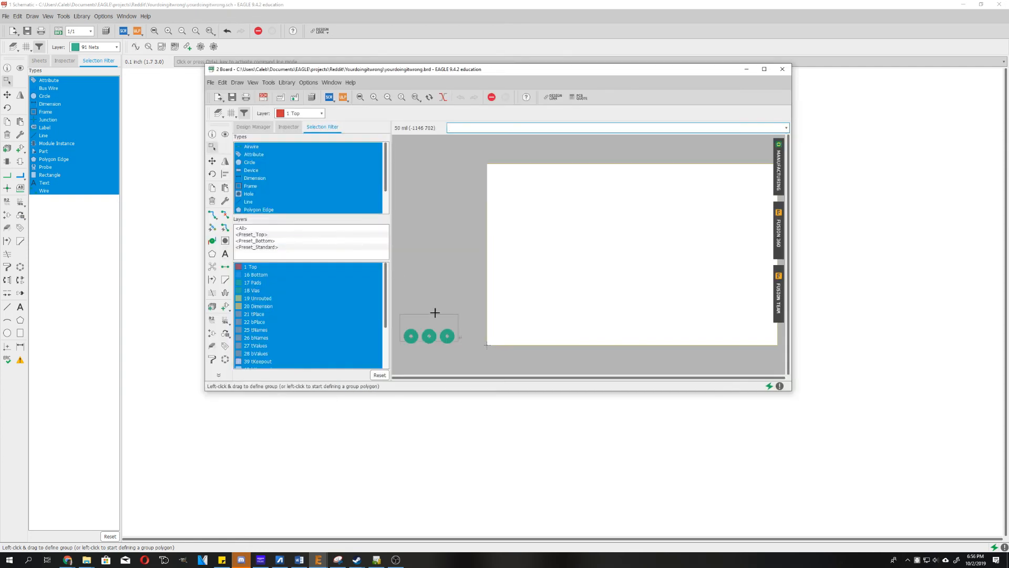
middle_click_drag(455, 284, 499, 221)
left_click(212, 161)
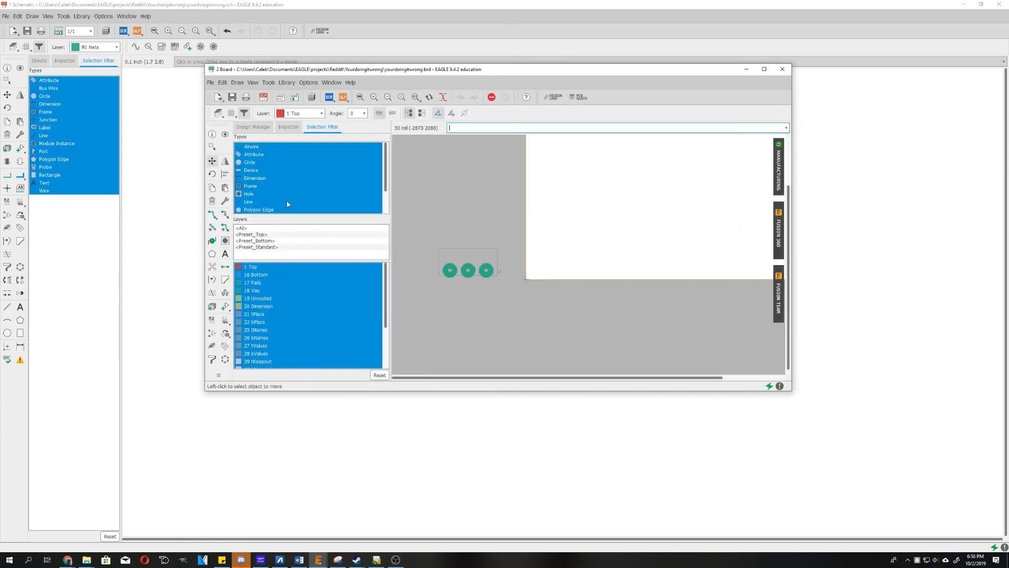
left_click(447, 269)
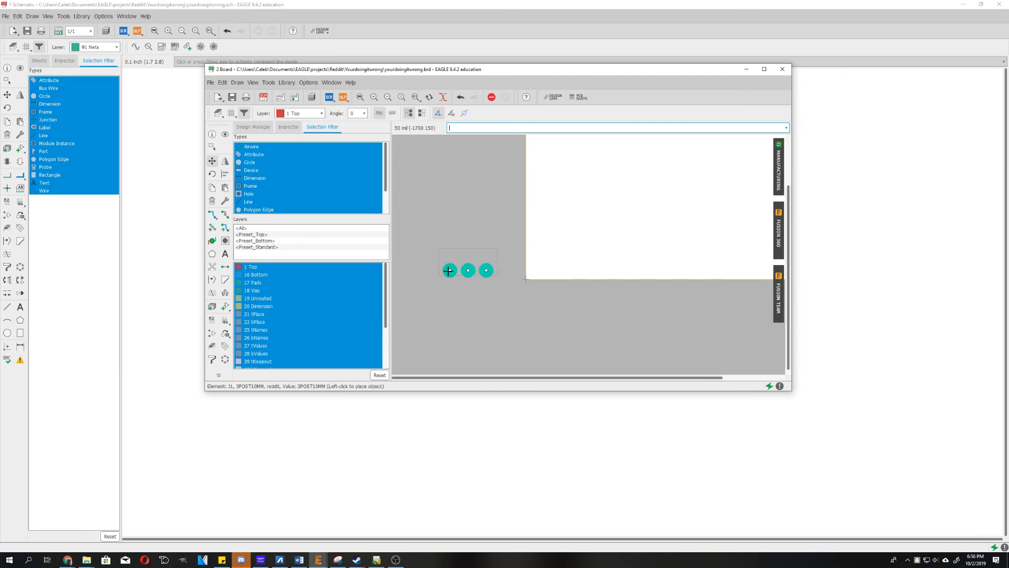
scroll(643, 216, "up", 4)
left_click(545, 284)
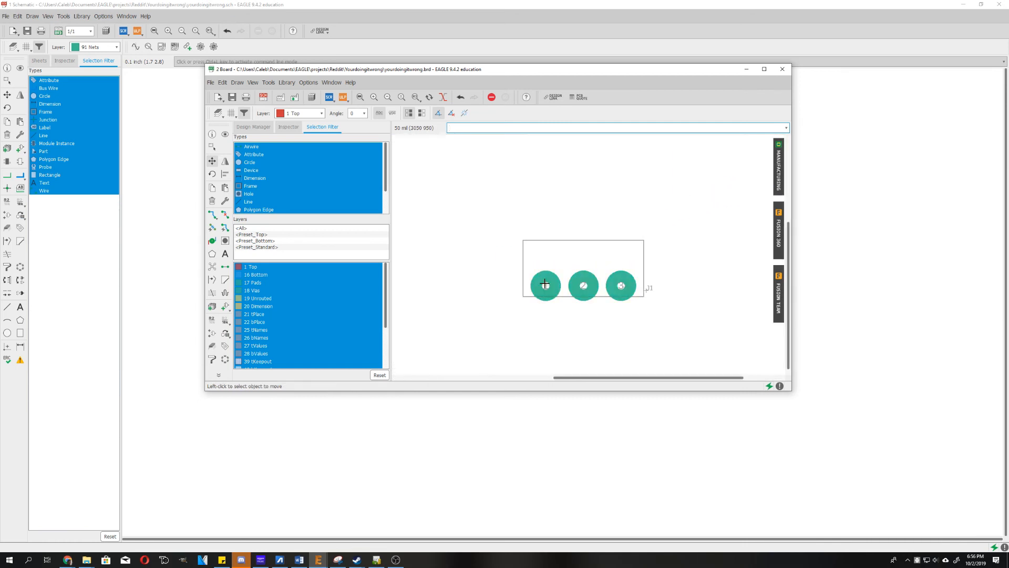
- Move the J1 name label to the left of the footprint beside pad 1 and set its text size to 150
left_click(647, 290)
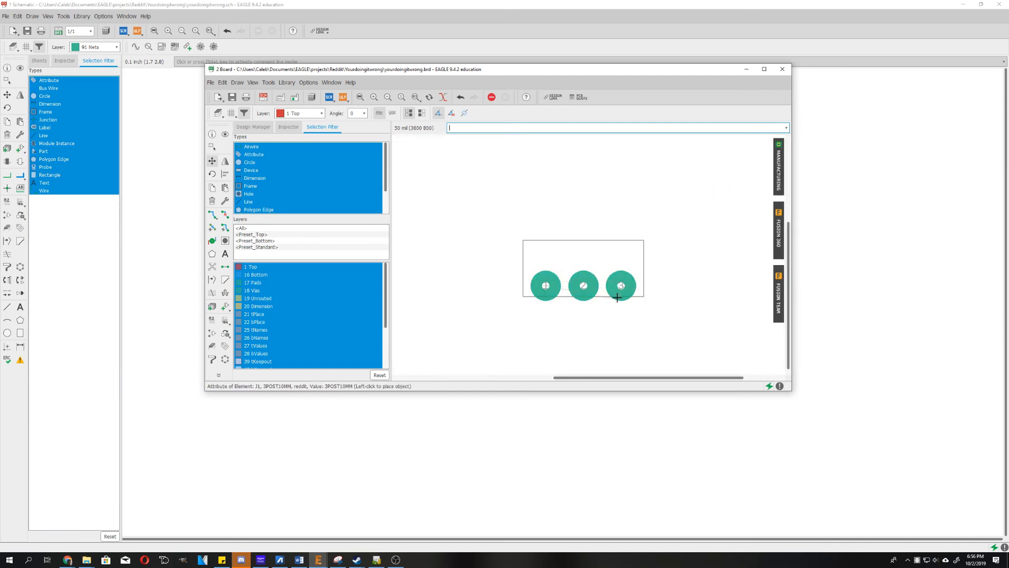
left_click(512, 285)
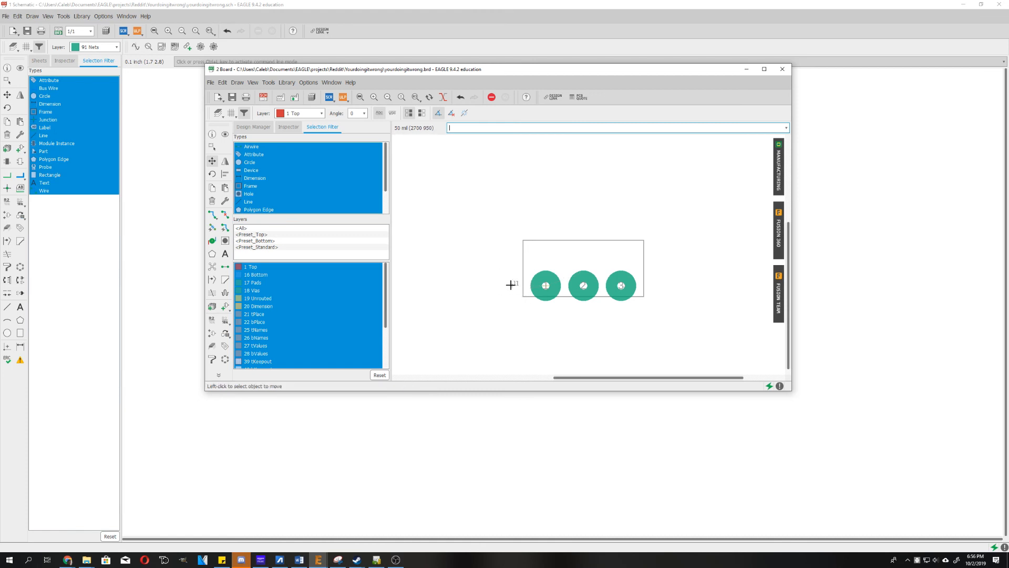
right_click(513, 285)
left_click(538, 370)
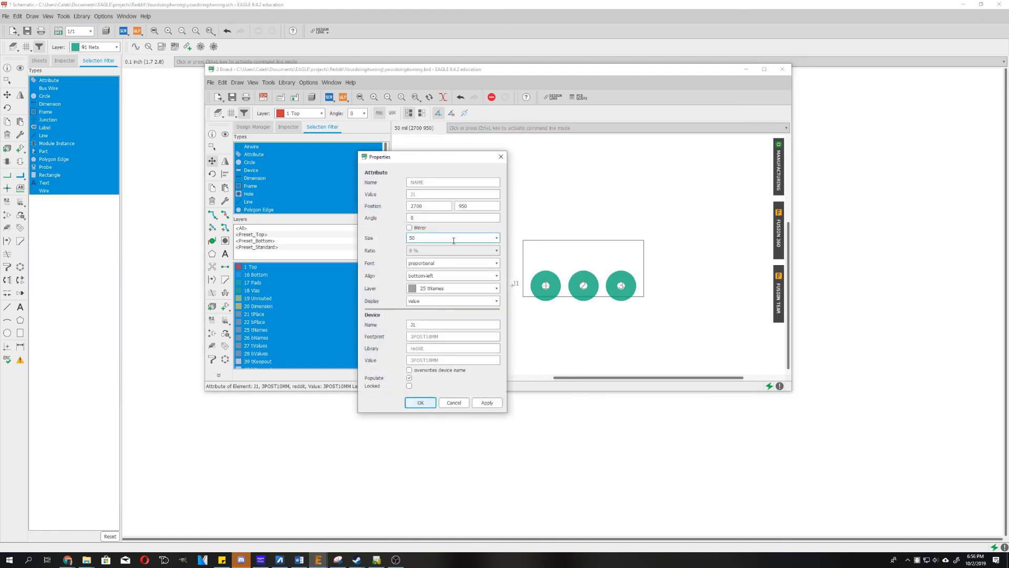
left_click(497, 238)
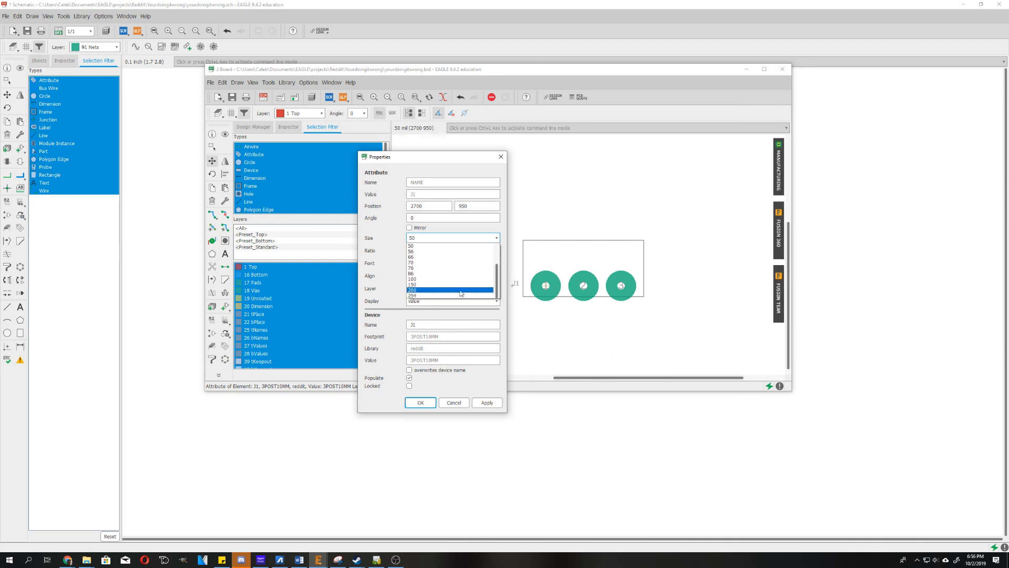
left_click(456, 285)
left_click(420, 402)
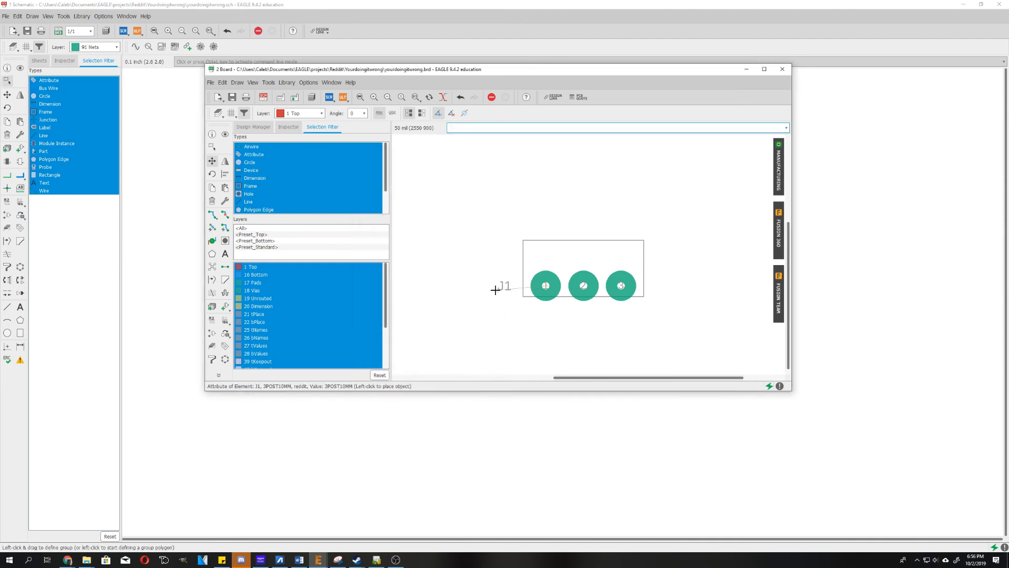
left_click(498, 289)
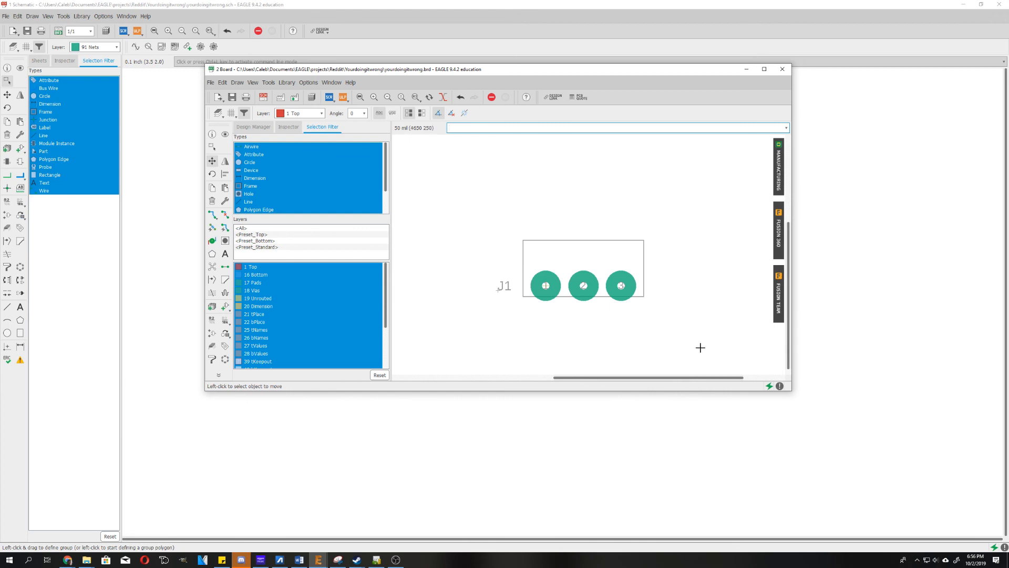